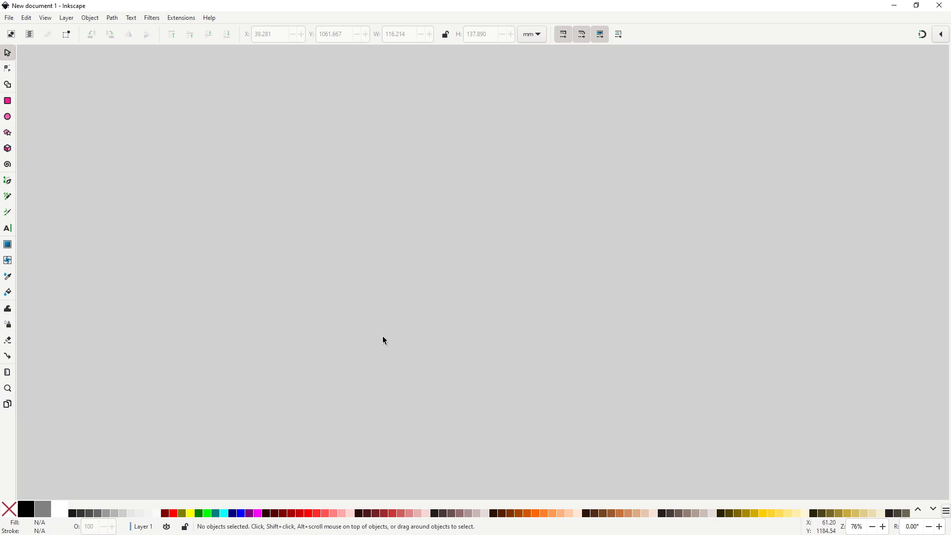
Draw a closed five-sided outline for the mushroom cap with the Pen tool, its flat edge at the bottom.
{"action": "key", "text": "b"}
{"action": "left_click", "coordinate": [361, 281]}
{"action": "left_click", "coordinate": [460, 281]}
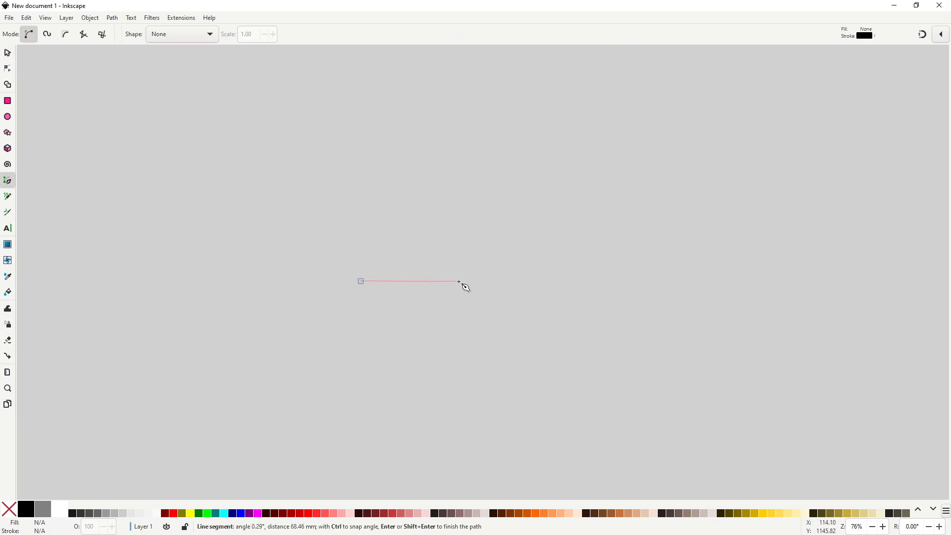
{"action": "left_click", "coordinate": [502, 221]}
{"action": "left_click", "coordinate": [437, 159]}
{"action": "left_click", "coordinate": [336, 223]}
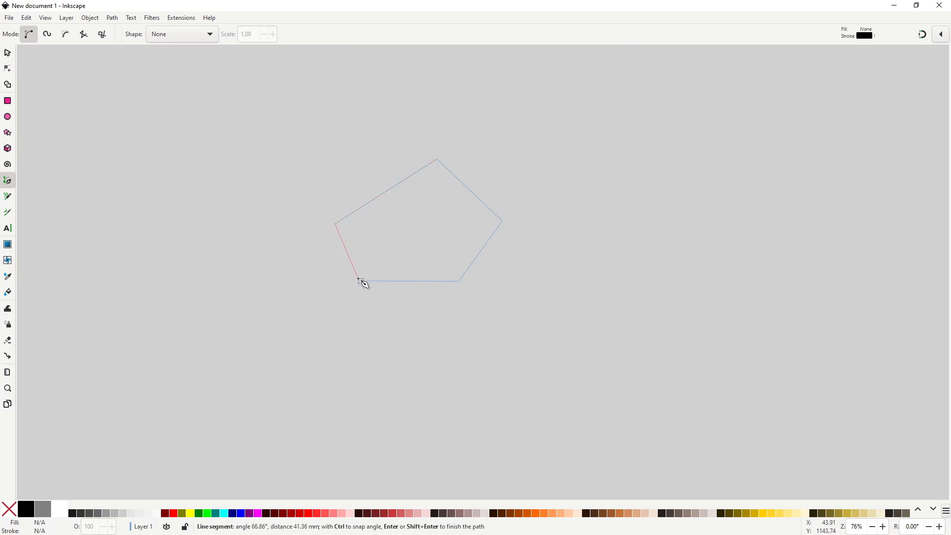
{"action": "left_click", "coordinate": [361, 282]}
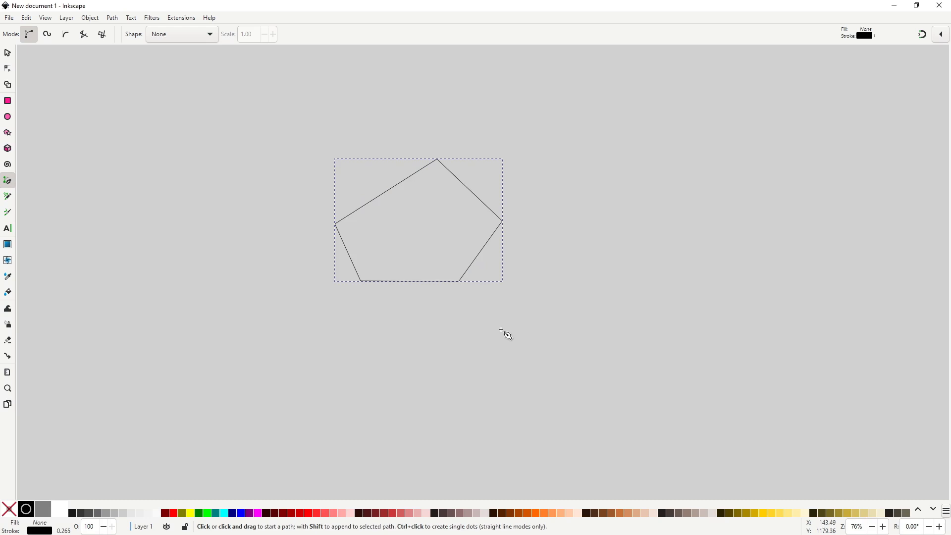
Draw an open, straight-segment body outline with the Pen tool, starting and ending inside the cap and flaring out below it.
{"action": "left_click", "coordinate": [435, 246]}
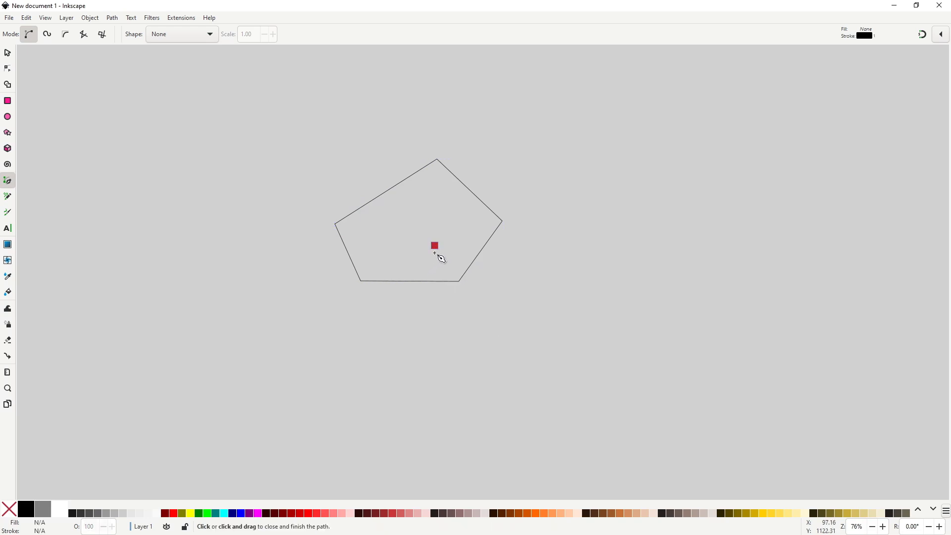
{"action": "left_click", "coordinate": [456, 341]}
{"action": "left_click", "coordinate": [358, 341]}
{"action": "left_click", "coordinate": [387, 300]}
{"action": "left_click", "coordinate": [387, 247]}
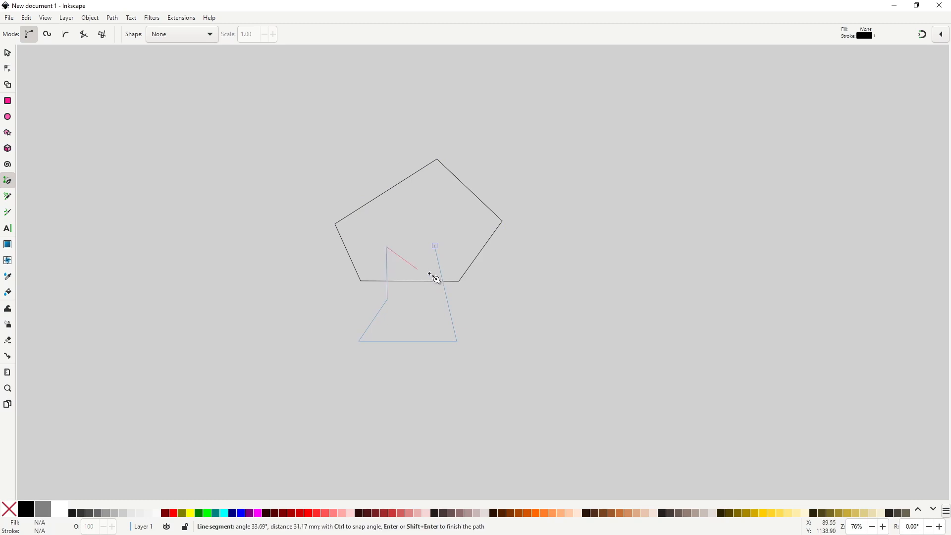
{"action": "key", "text": "Return"}
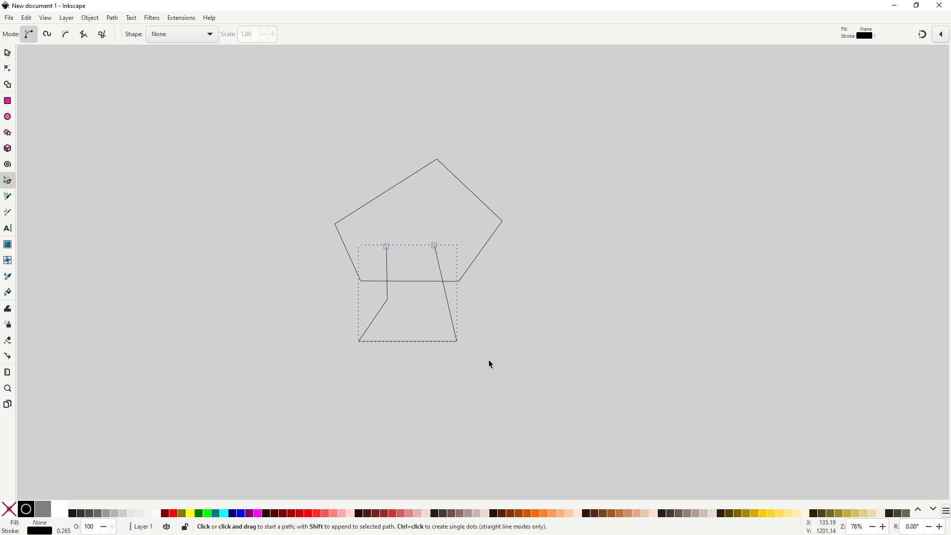
Pull curve handles out of the five cap corners with the Node tool to shape a rounded mushroom cap.
{"action": "key", "text": "s"}
{"action": "key", "text": "n"}
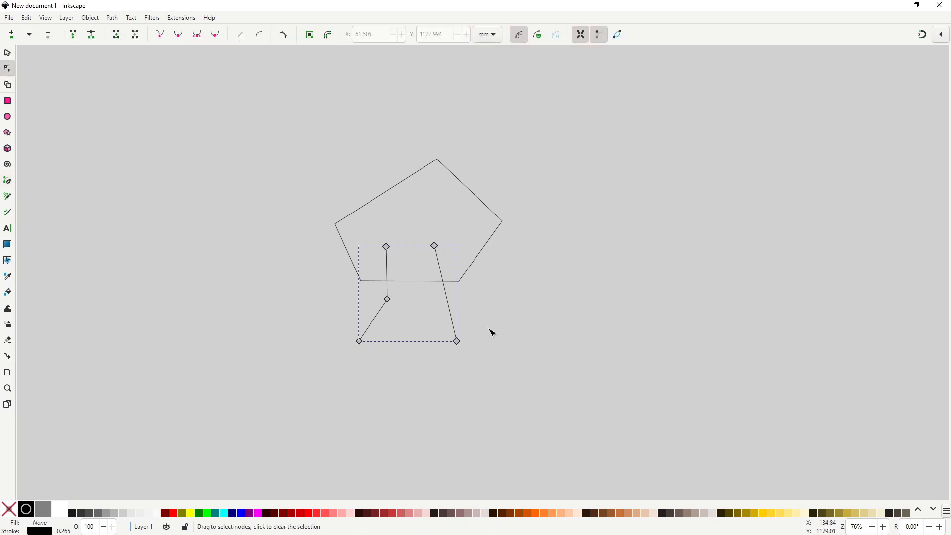
{"action": "left_click", "coordinate": [476, 262]}
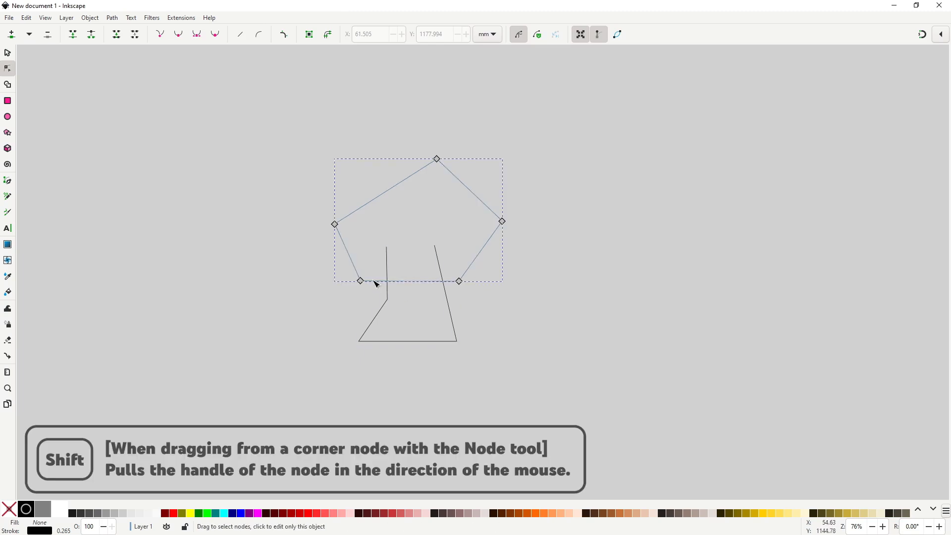
{"action": "left_click_drag", "start_coordinate": [338, 225], "coordinate": [339, 188]}
{"action": "left_click_drag", "start_coordinate": [335, 225], "coordinate": [334, 243]}
{"action": "mouse_move", "coordinate": [436, 159]}
{"action": "left_mouse_down"}
{"action": "mouse_move", "coordinate": [415, 159]}
{"action": "mouse_move", "coordinate": [471, 160]}
{"action": "mouse_move", "coordinate": [437, 166]}
{"action": "left_mouse_up"}
{"action": "mouse_move", "coordinate": [502, 222]}
{"action": "left_mouse_down"}
{"action": "mouse_move", "coordinate": [504, 209]}
{"action": "mouse_move", "coordinate": [502, 227]}
{"action": "left_mouse_up"}
{"action": "mouse_move", "coordinate": [461, 284]}
{"action": "left_mouse_down"}
{"action": "mouse_move", "coordinate": [471, 275]}
{"action": "mouse_move", "coordinate": [448, 287]}
{"action": "left_mouse_up"}
{"action": "mouse_move", "coordinate": [361, 281]}
{"action": "left_mouse_down"}
{"action": "mouse_move", "coordinate": [374, 287]}
{"action": "mouse_move", "coordinate": [356, 277]}
{"action": "mouse_move", "coordinate": [365, 283]}
{"action": "left_mouse_up"}
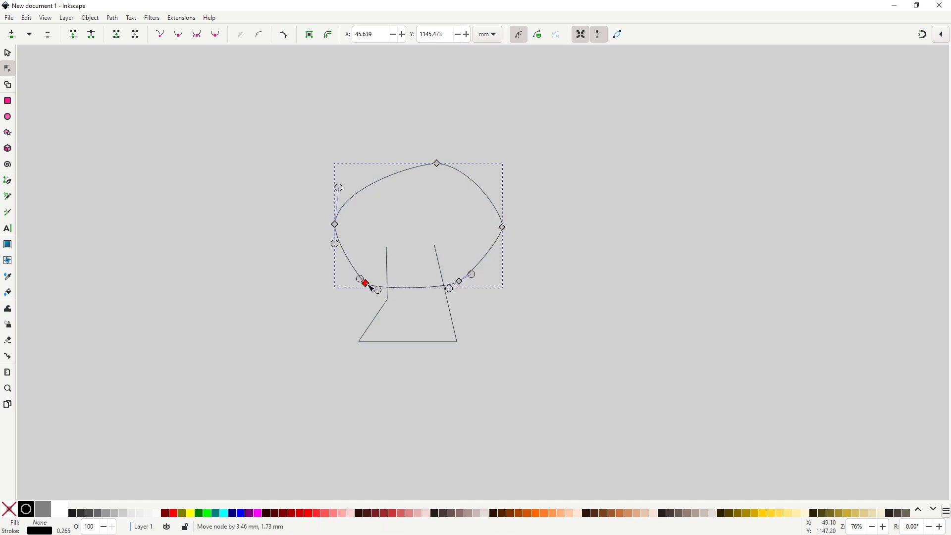
Round the body's two bottom corners and its left waist node by pulling out and adjusting their curve handles.
{"action": "left_click", "coordinate": [451, 311]}
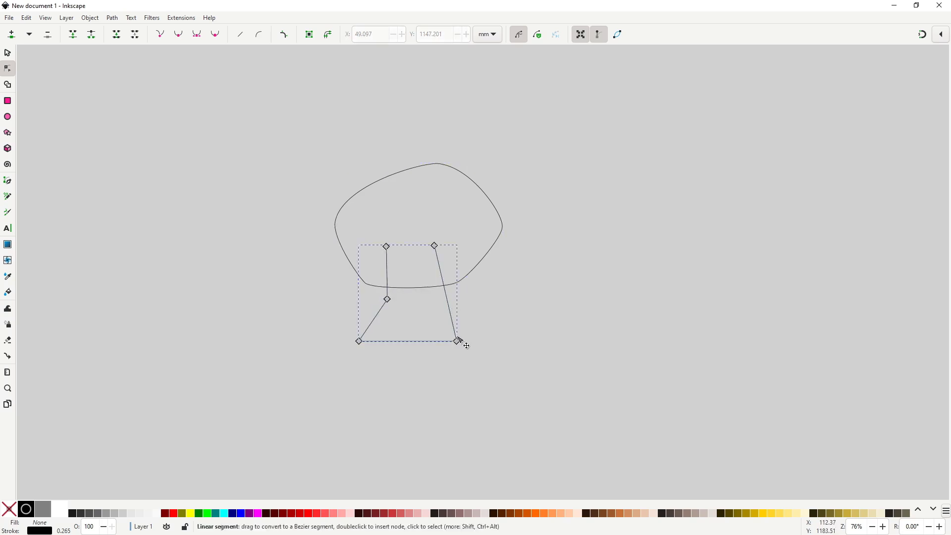
{"action": "mouse_move", "coordinate": [457, 341]}
{"action": "left_mouse_down"}
{"action": "mouse_move", "coordinate": [466, 331]}
{"action": "mouse_move", "coordinate": [446, 353]}
{"action": "left_mouse_up"}
{"action": "left_click_drag", "start_coordinate": [359, 342], "coordinate": [384, 366]}
{"action": "mouse_move", "coordinate": [388, 300]}
{"action": "left_mouse_down"}
{"action": "mouse_move", "coordinate": [394, 281]}
{"action": "mouse_move", "coordinate": [382, 310]}
{"action": "left_mouse_up"}
{"action": "scroll", "coordinate": [388, 313], "scroll_direction": "up", "scroll_amount": 4}
{"action": "left_click_drag", "start_coordinate": [376, 266], "coordinate": [373, 255]}
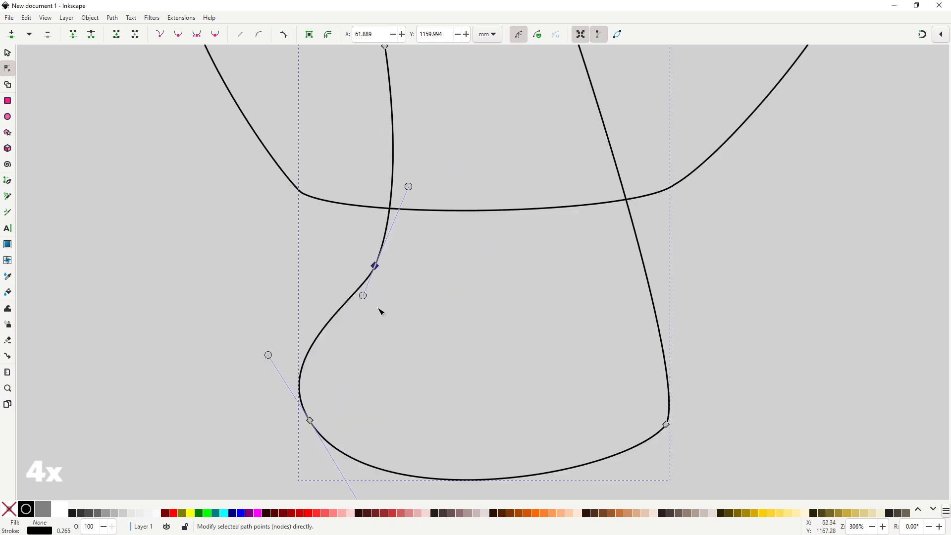
{"action": "left_click_drag", "start_coordinate": [268, 355], "coordinate": [283, 355]}
Refine the body's lower-left bulge and bottom curve, and move its upper-right endpoint slightly inward.
{"action": "scroll", "coordinate": [329, 285], "scroll_direction": "down", "scroll_amount": 2}
{"action": "left_click", "coordinate": [320, 353]}
{"action": "left_click_drag", "start_coordinate": [351, 403], "coordinate": [346, 420]}
{"action": "left_click_drag", "start_coordinate": [320, 354], "coordinate": [323, 353]}
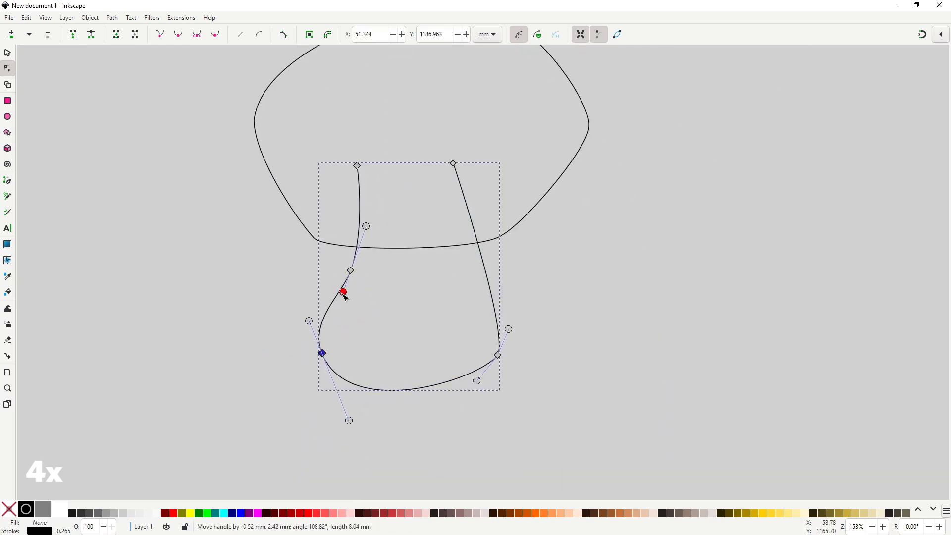
{"action": "left_click", "coordinate": [568, 365]}
{"action": "left_click_drag", "start_coordinate": [470, 348], "coordinate": [471, 324]}
{"action": "left_click", "coordinate": [418, 365]}
{"action": "left_click_drag", "start_coordinate": [325, 328], "coordinate": [319, 325]}
{"action": "left_click_drag", "start_coordinate": [345, 391], "coordinate": [352, 388]}
{"action": "left_click_drag", "start_coordinate": [342, 264], "coordinate": [344, 271]}
{"action": "left_click_drag", "start_coordinate": [456, 139], "coordinate": [447, 141]}
{"action": "left_click", "coordinate": [488, 387]}
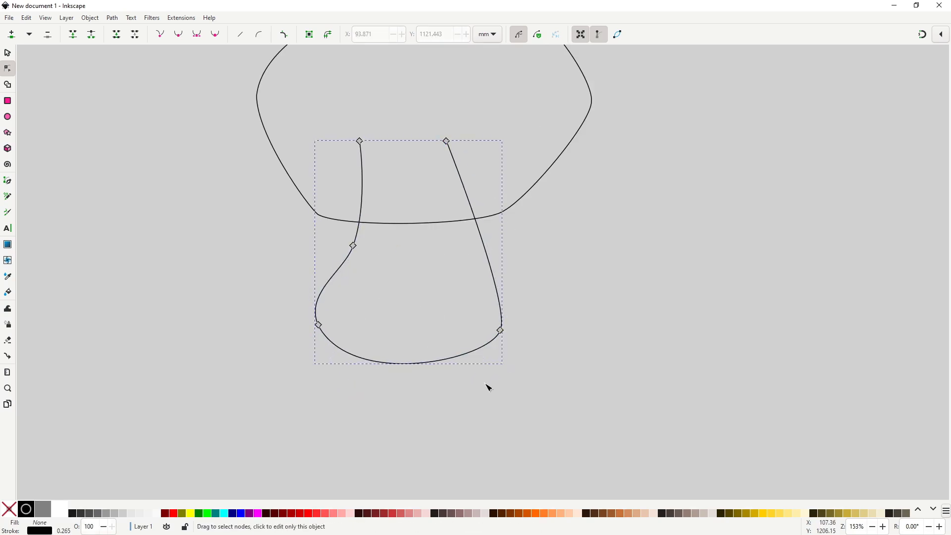
Draw two open, three-segment foot outlines with the Pen tool, overlapping the bottom edge of the body.
{"action": "key", "text": "b"}
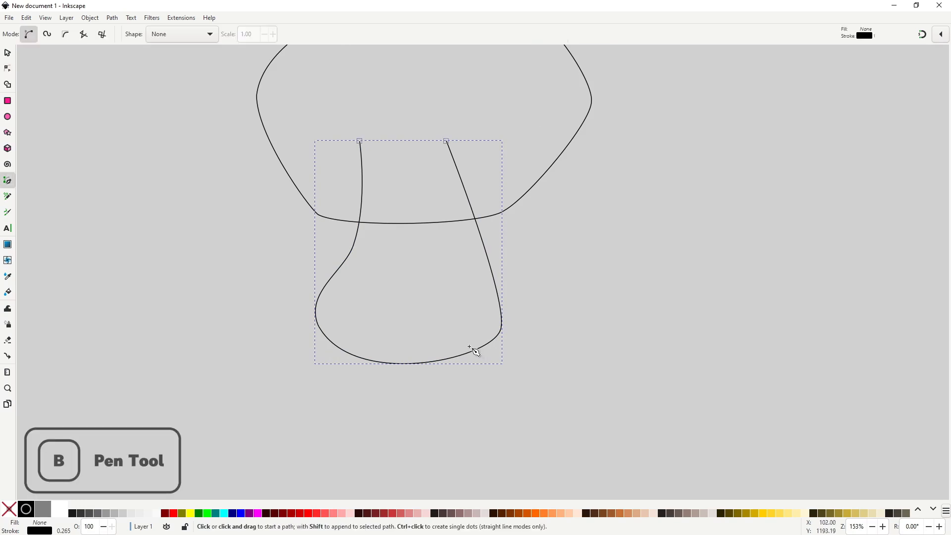
{"action": "left_click", "coordinate": [462, 335]}
{"action": "left_click", "coordinate": [475, 385]}
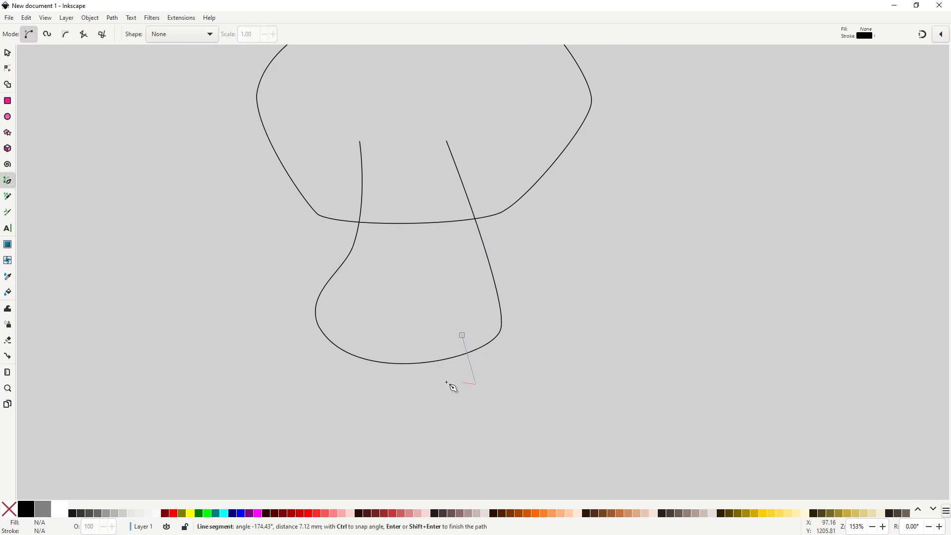
{"action": "double_click", "coordinate": [437, 338]}
{"action": "left_click", "coordinate": [373, 344]}
{"action": "left_click", "coordinate": [380, 380]}
{"action": "left_click", "coordinate": [338, 381]}
{"action": "double_click", "coordinate": [346, 339]}
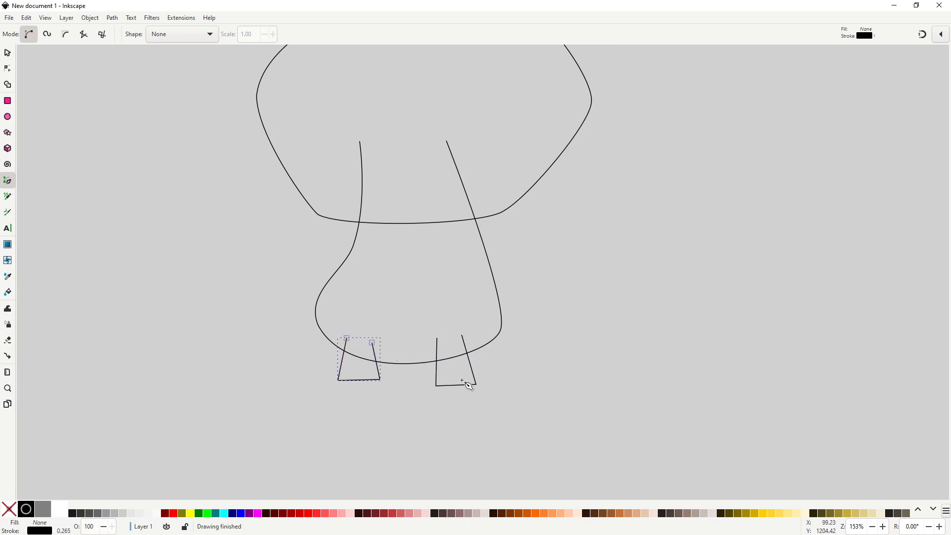
Round the two bottom corners of the right foot by pulling curve handles from its nodes.
{"action": "key", "text": "s"}
{"action": "key", "text": "n"}
{"action": "scroll", "coordinate": [462, 393], "scroll_direction": "up", "scroll_amount": 2}
{"action": "left_click", "coordinate": [490, 377]}
{"action": "mouse_move", "coordinate": [492, 379]}
{"action": "left_mouse_down"}
{"action": "mouse_move", "coordinate": [507, 362]}
{"action": "mouse_move", "coordinate": [482, 391]}
{"action": "left_mouse_up"}
{"action": "mouse_move", "coordinate": [412, 382]}
{"action": "left_mouse_down"}
{"action": "mouse_move", "coordinate": [421, 390]}
{"action": "mouse_move", "coordinate": [405, 373]}
{"action": "left_mouse_up"}
Round the two bottom corners of the left foot to match the right foot.
{"action": "left_click", "coordinate": [301, 369]}
{"action": "key", "text": "s"}
{"action": "mouse_move", "coordinate": [299, 372]}
{"action": "left_mouse_down"}
{"action": "mouse_move", "coordinate": [324, 366]}
{"action": "mouse_move", "coordinate": [314, 346]}
{"action": "mouse_move", "coordinate": [307, 380]}
{"action": "left_mouse_up"}
{"action": "key", "text": "n"}
{"action": "mouse_move", "coordinate": [221, 377]}
{"action": "left_mouse_down"}
{"action": "mouse_move", "coordinate": [211, 365]}
{"action": "mouse_move", "coordinate": [228, 383]}
{"action": "left_mouse_up"}
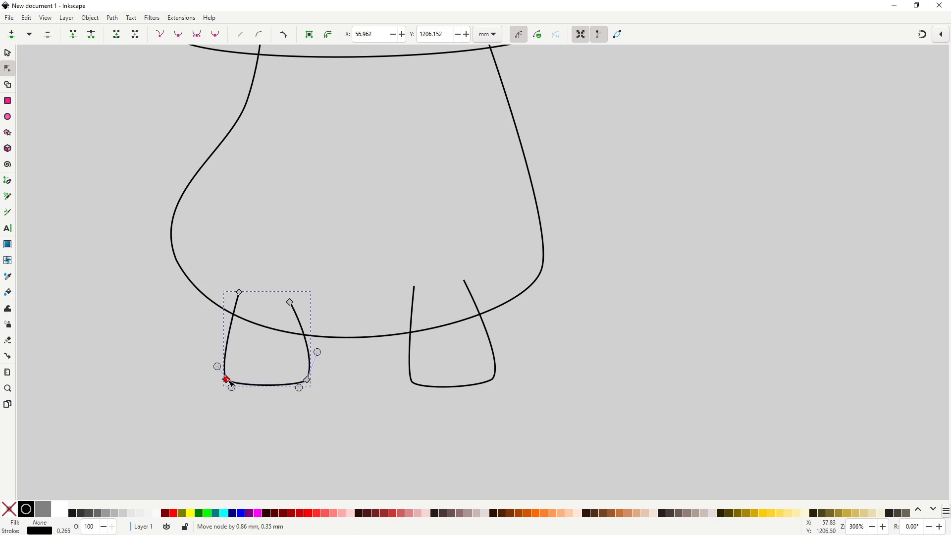
{"action": "left_click", "coordinate": [240, 293]}
{"action": "scroll", "coordinate": [401, 325], "scroll_direction": "down", "scroll_amount": 2}
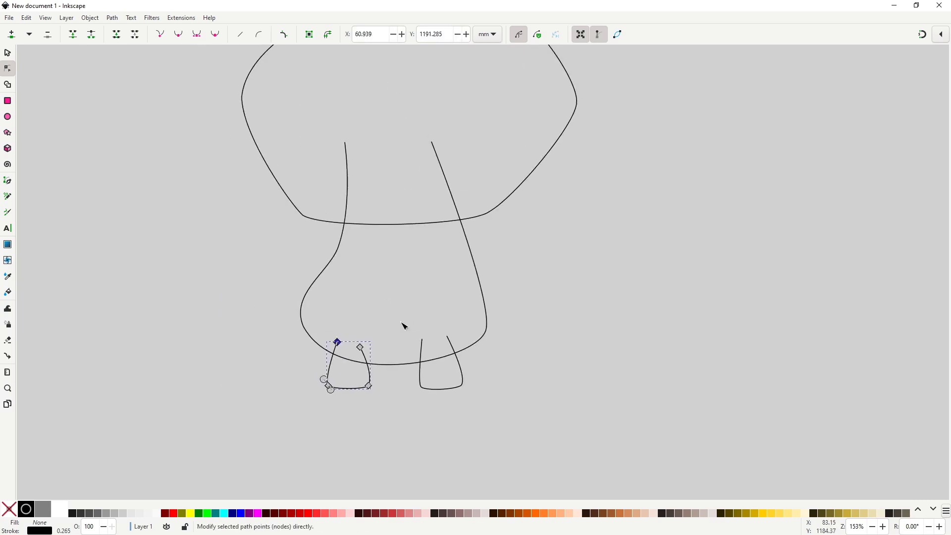
Draw an open, three-segment arm outline with the Pen tool inside the right side of the body.
{"action": "scroll", "coordinate": [401, 325], "scroll_direction": "up", "scroll_amount": 1}
{"action": "left_click", "coordinate": [423, 305]}
{"action": "key", "text": "b"}
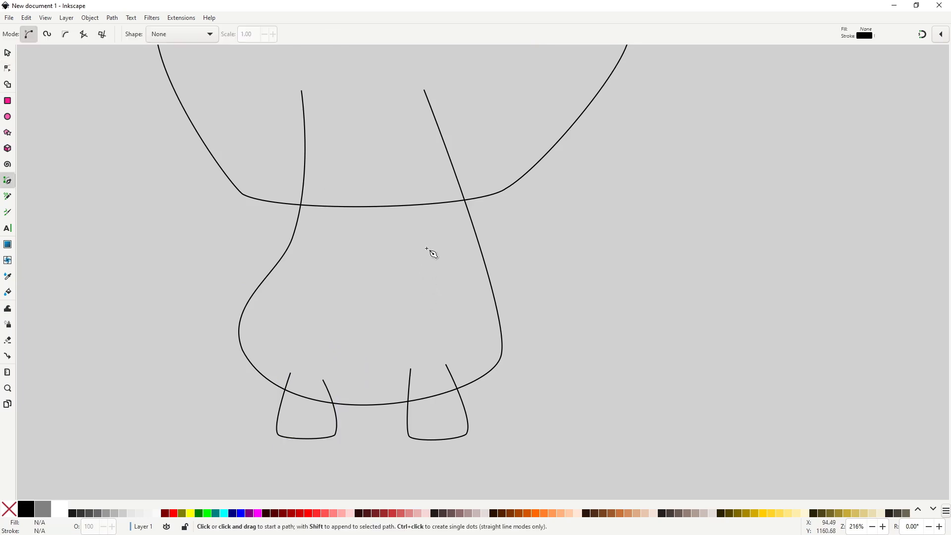
{"action": "left_click", "coordinate": [436, 234]}
{"action": "left_click", "coordinate": [474, 291]}
{"action": "left_click", "coordinate": [426, 322]}
{"action": "double_click", "coordinate": [422, 275]}
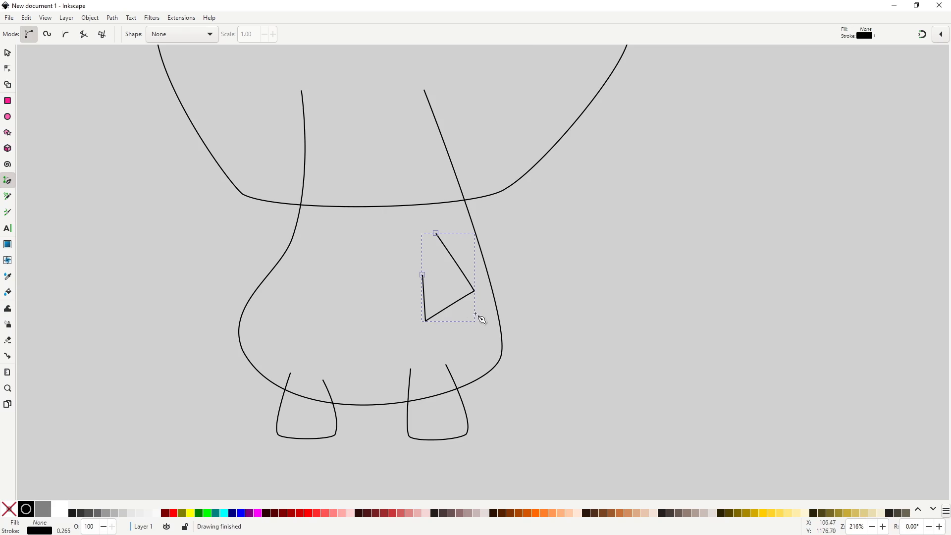
Curve the lower nodes of the right arm to form a rounded hand end.
{"action": "key", "text": "n"}
{"action": "mouse_move", "coordinate": [474, 292]}
{"action": "left_mouse_down"}
{"action": "mouse_move", "coordinate": [477, 282]}
{"action": "mouse_move", "coordinate": [472, 304]}
{"action": "left_mouse_up"}
{"action": "left_click_drag", "start_coordinate": [426, 322], "coordinate": [436, 319]}
{"action": "left_click_drag", "start_coordinate": [436, 319], "coordinate": [418, 307]}
{"action": "left_click_drag", "start_coordinate": [436, 319], "coordinate": [473, 292]}
{"action": "left_click", "coordinate": [382, 321]}
Draw an open, three-segment arm outline with the Pen tool crossing the left side of the body.
{"action": "key", "text": "b"}
{"action": "left_click", "coordinate": [300, 225]}
{"action": "left_click", "coordinate": [233, 267]}
{"action": "left_click", "coordinate": [260, 311]}
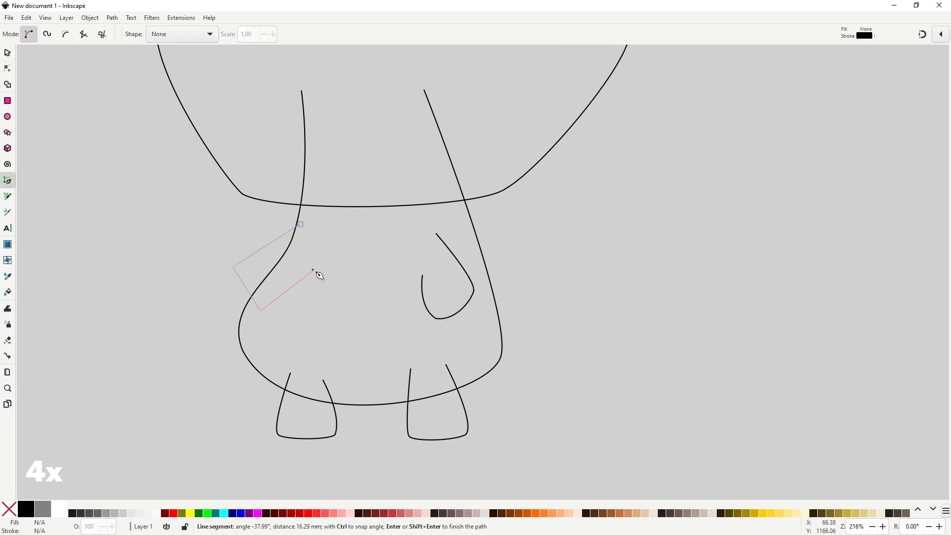
{"action": "double_click", "coordinate": [312, 269]}
Curve the outer end of the left arm into a rounded hand by adjusting its nodes and handles, then deselect it.
{"action": "key", "text": "n"}
{"action": "left_click_drag", "start_coordinate": [232, 267], "coordinate": [262, 258]}
{"action": "left_click_drag", "start_coordinate": [233, 267], "coordinate": [221, 282]}
{"action": "left_click_drag", "start_coordinate": [262, 258], "coordinate": [265, 249]}
{"action": "left_click_drag", "start_coordinate": [261, 311], "coordinate": [261, 308]}
{"action": "left_click_drag", "start_coordinate": [221, 283], "coordinate": [255, 308]}
{"action": "left_click_drag", "start_coordinate": [232, 268], "coordinate": [237, 265]}
{"action": "left_click_drag", "start_coordinate": [269, 246], "coordinate": [267, 254]}
{"action": "left_click_drag", "start_coordinate": [300, 224], "coordinate": [309, 213]}
{"action": "left_click_drag", "start_coordinate": [268, 255], "coordinate": [257, 253]}
{"action": "left_click_drag", "start_coordinate": [234, 291], "coordinate": [227, 282]}
{"action": "key", "text": "s"}
{"action": "scroll", "coordinate": [453, 324], "scroll_direction": "down", "scroll_amount": 2}
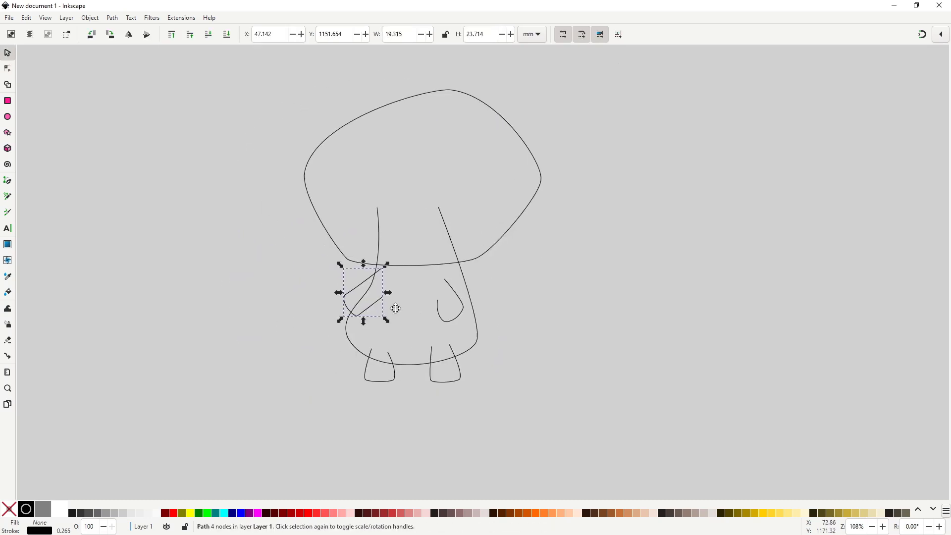
{"action": "left_click", "coordinate": [497, 336]}
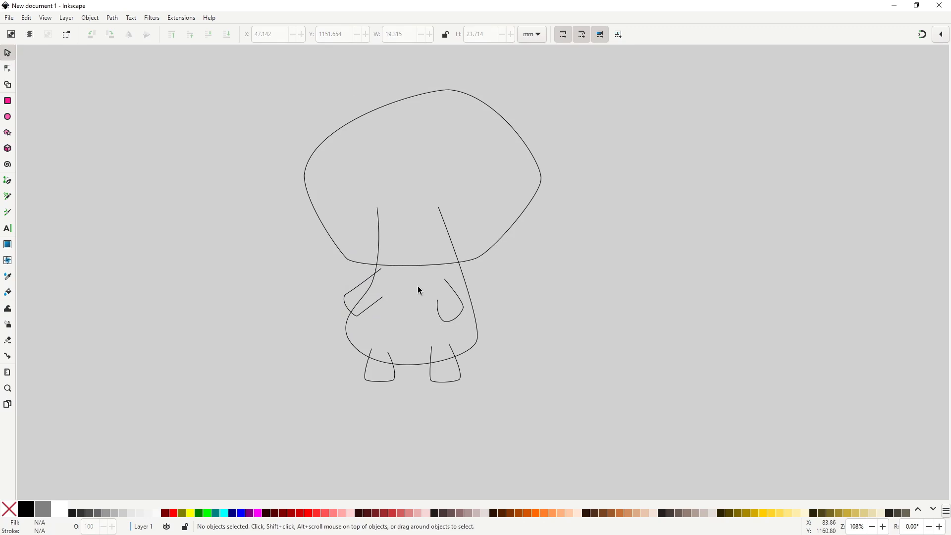
Draw a wide, flat ellipse about 67 by 18 mm along the cap's lower edge.
{"action": "left_click", "coordinate": [7, 117]}
{"action": "scroll", "coordinate": [407, 248], "scroll_direction": "up", "scroll_amount": 2}
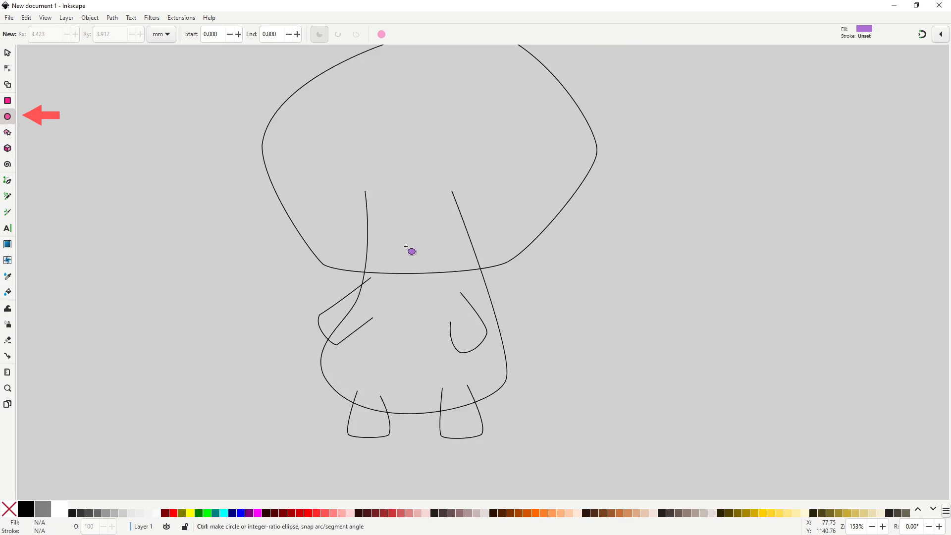
{"action": "left_click_drag", "start_coordinate": [280, 213], "coordinate": [551, 286]}
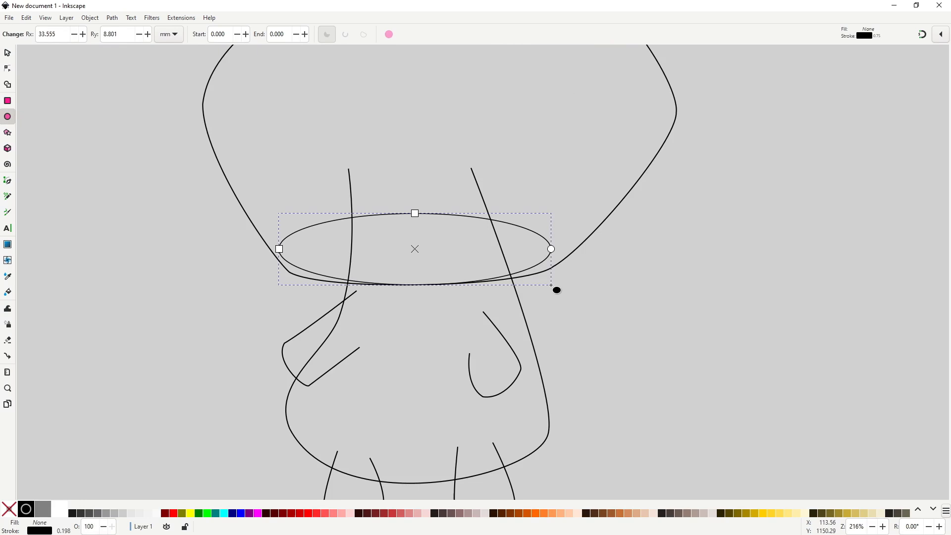
Resize the ellipse to about 63 by 15 mm and tilt it slightly to fit the underside of the cap.
{"action": "key", "text": "s"}
{"action": "left_click_drag", "start_coordinate": [415, 209], "coordinate": [435, 227]}
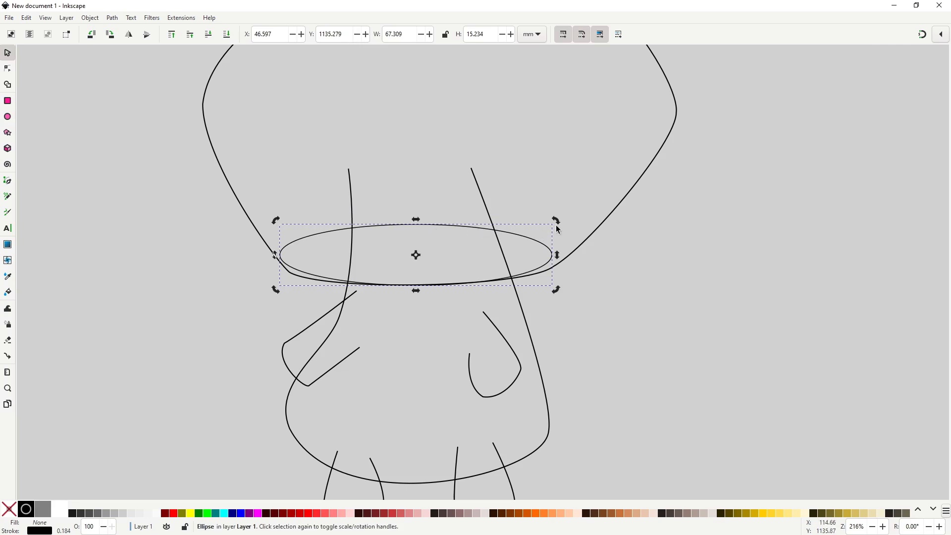
{"action": "left_click_drag", "start_coordinate": [556, 220], "coordinate": [555, 219]}
{"action": "left_click", "coordinate": [553, 254]}
{"action": "left_click_drag", "start_coordinate": [556, 255], "coordinate": [540, 259]}
{"action": "left_click", "coordinate": [521, 236]}
{"action": "left_click_drag", "start_coordinate": [540, 220], "coordinate": [514, 239]}
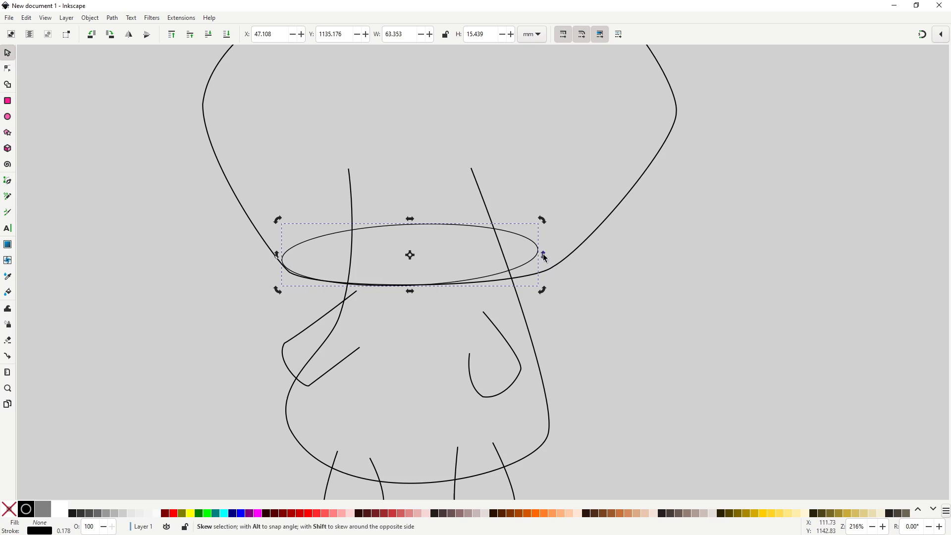
{"action": "scroll", "coordinate": [559, 280], "scroll_direction": "down", "scroll_amount": 2, "text": "ctrl"}
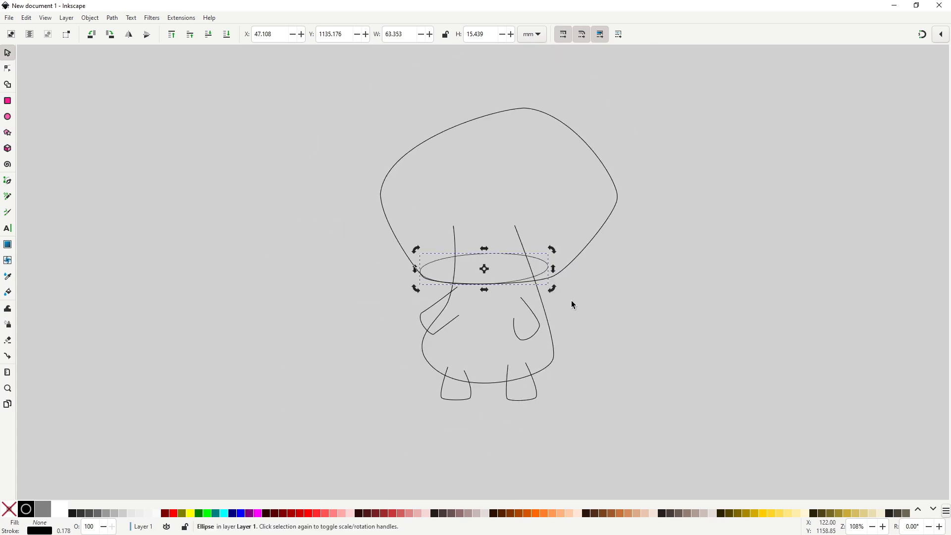
{"action": "left_click", "coordinate": [569, 309]}
{"action": "left_click_drag", "start_coordinate": [582, 310], "coordinate": [477, 298]}
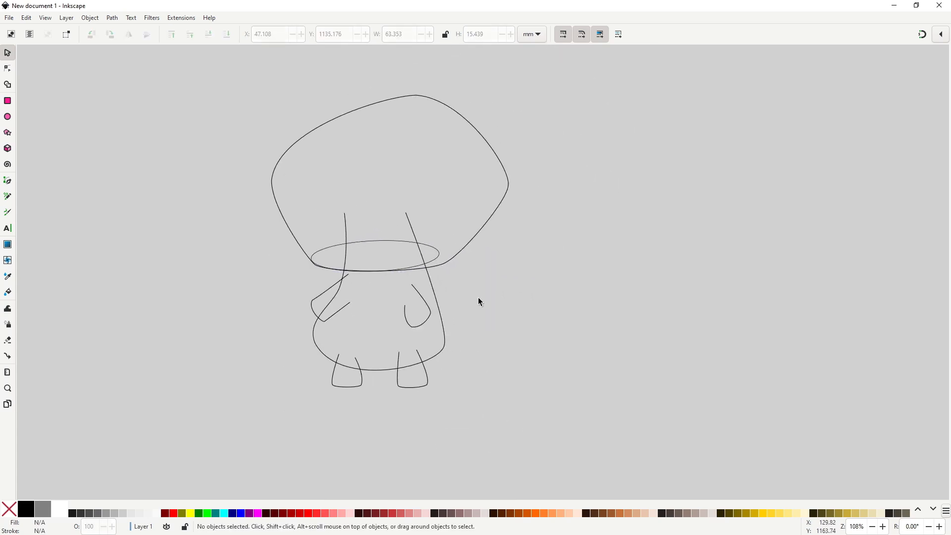
Draw a small upright ellipse as an eye at the cap's lower edge and place a duplicate beside it.
{"action": "left_click", "coordinate": [7, 118]}
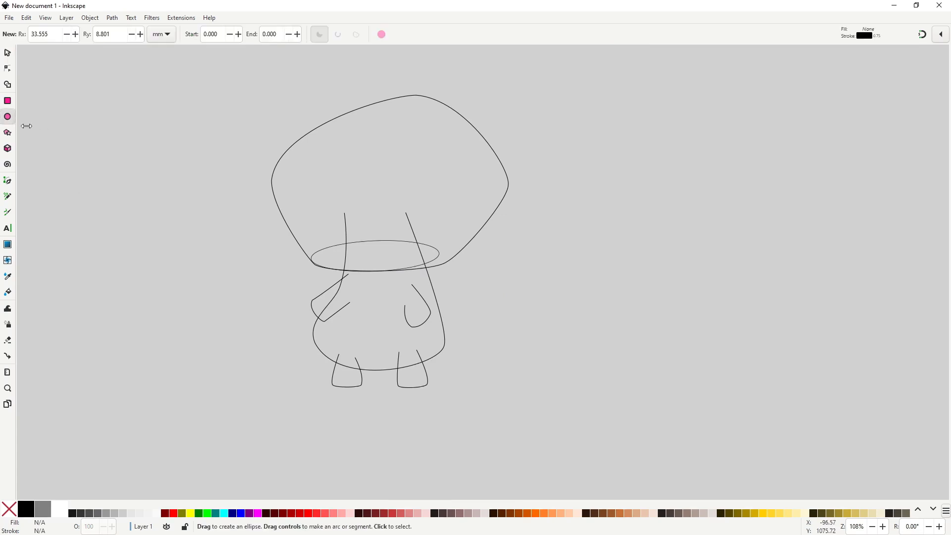
{"action": "left_click_drag", "start_coordinate": [388, 263], "coordinate": [358, 269]}
{"action": "key", "text": "s"}
{"action": "key", "text": "ctrl+d"}
{"action": "left_click", "coordinate": [386, 268]}
Fill both eyes with black and move the right eye about 2 mm farther from the left one.
{"action": "left_click", "coordinate": [357, 268]}
{"action": "left_click", "coordinate": [387, 268], "text": "shift"}
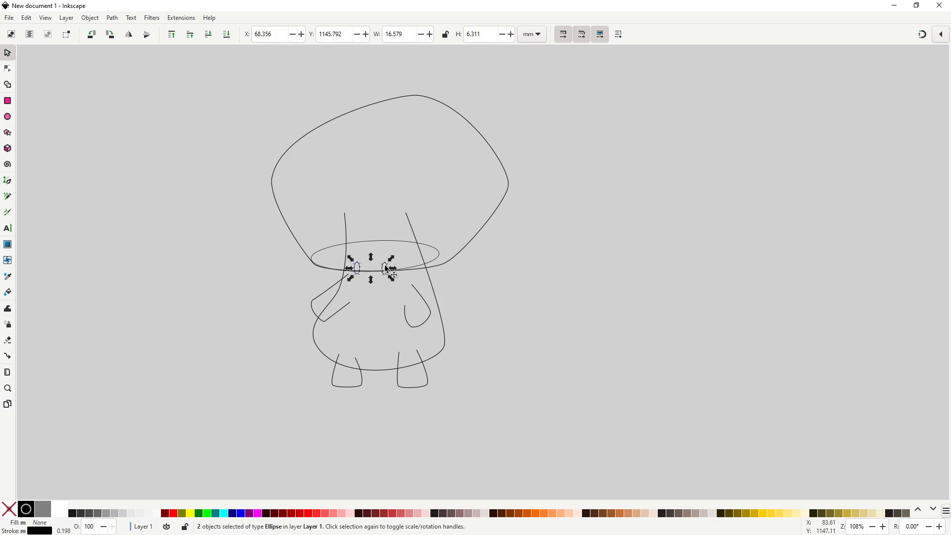
{"action": "left_click", "coordinate": [25, 509]}
{"action": "left_click", "coordinate": [544, 271]}
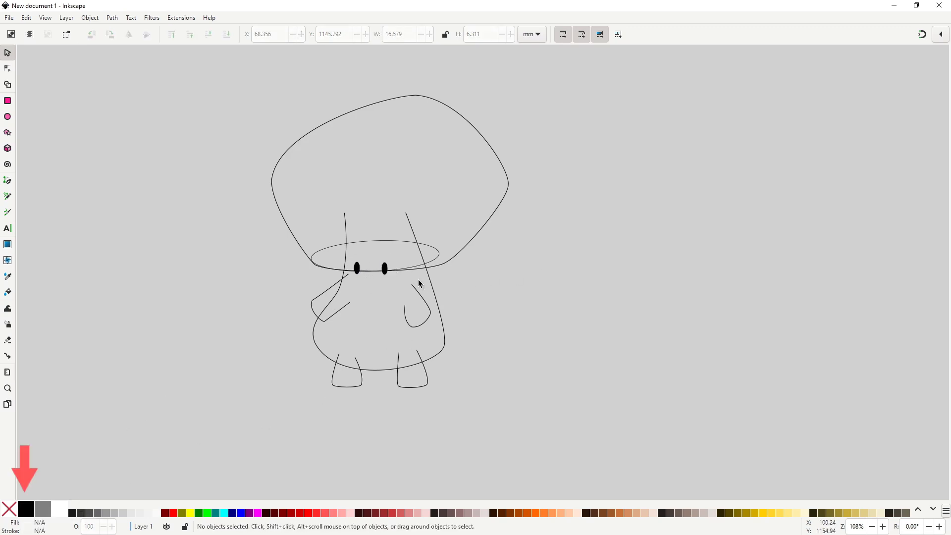
{"action": "left_click_drag", "start_coordinate": [386, 269], "coordinate": [390, 268]}
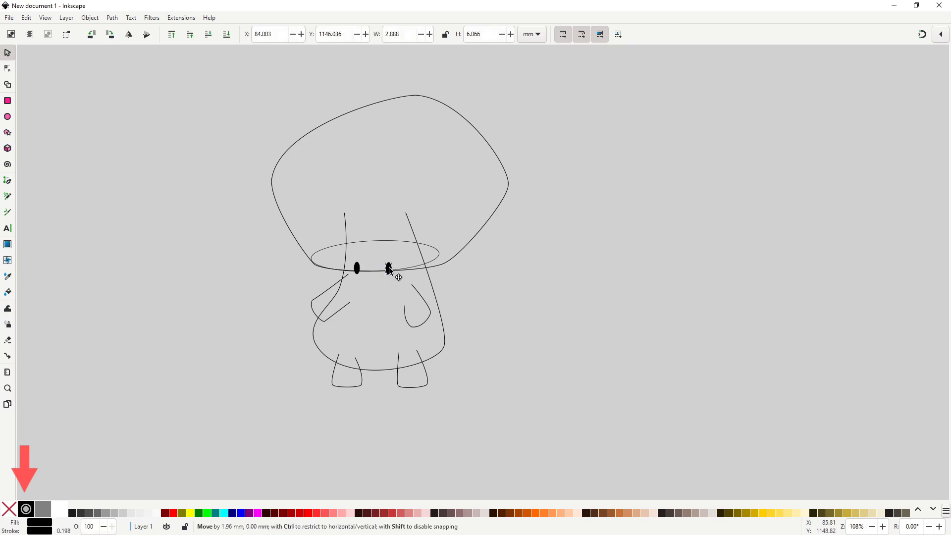
{"action": "scroll", "coordinate": [388, 323], "scroll_direction": "up", "scroll_amount": 1}
{"action": "left_click", "coordinate": [686, 279]}
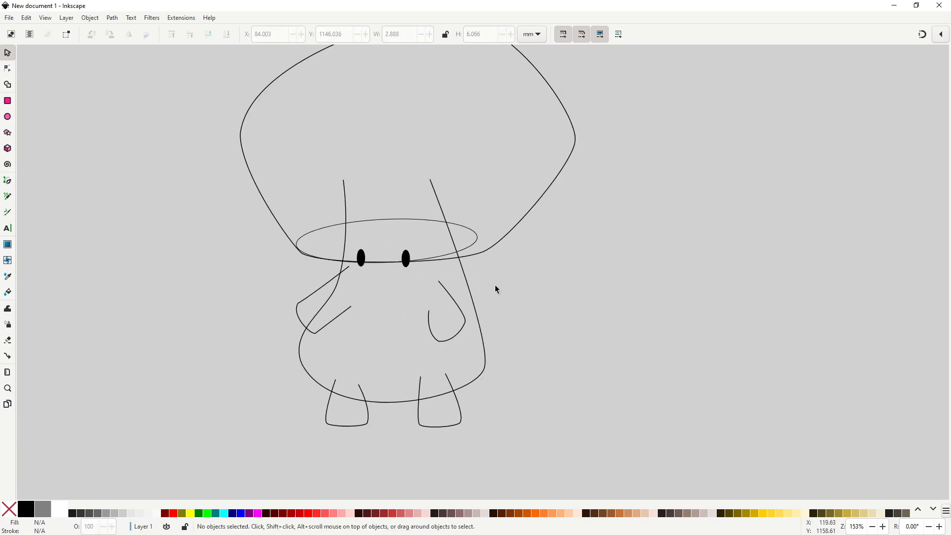
{"action": "scroll", "coordinate": [385, 295], "scroll_direction": "up", "scroll_amount": 1}
{"action": "left_click_drag", "start_coordinate": [384, 296], "coordinate": [395, 311]}
{"action": "scroll", "coordinate": [396, 311], "scroll_direction": "up", "scroll_amount": 1}
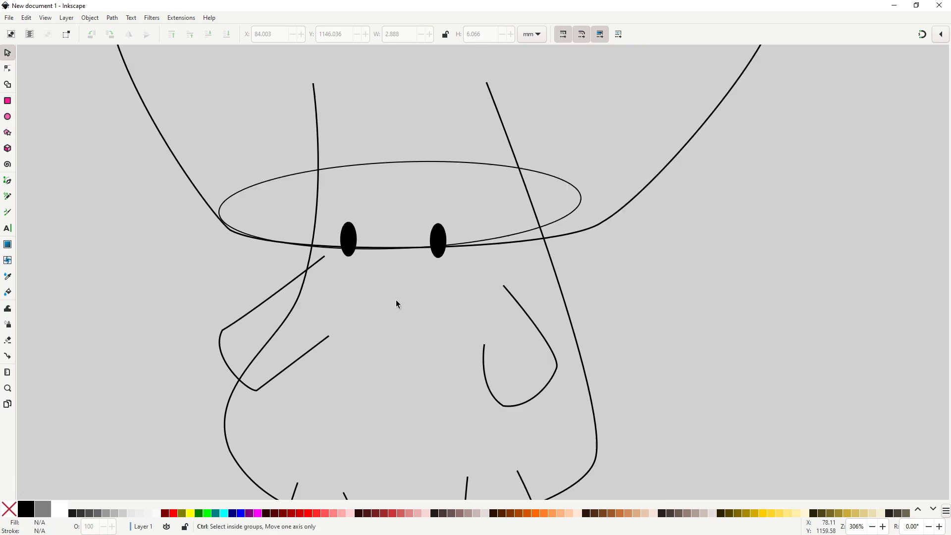
Draw a closed four-cornered path just below the left eye as half of a moustache.
{"action": "key", "text": "b"}
{"action": "left_click", "coordinate": [394, 278]}
{"action": "left_click", "coordinate": [371, 259]}
{"action": "left_click", "coordinate": [327, 300]}
{"action": "left_click", "coordinate": [366, 325]}
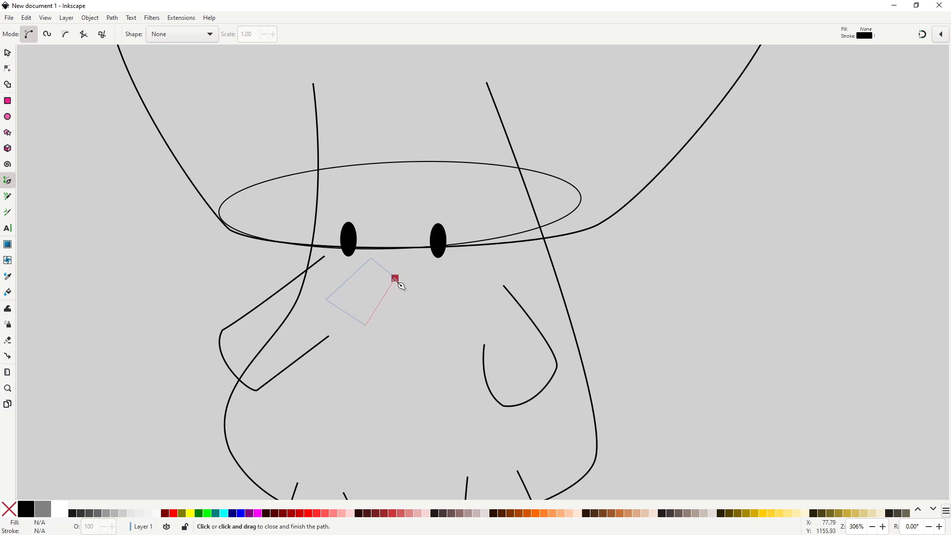
{"action": "left_click", "coordinate": [395, 278]}
Pull the moustache shape's right corner slightly outward and smooth every node except the pointed left tip.
{"action": "key", "text": "n"}
{"action": "left_click_drag", "start_coordinate": [395, 278], "coordinate": [405, 286]}
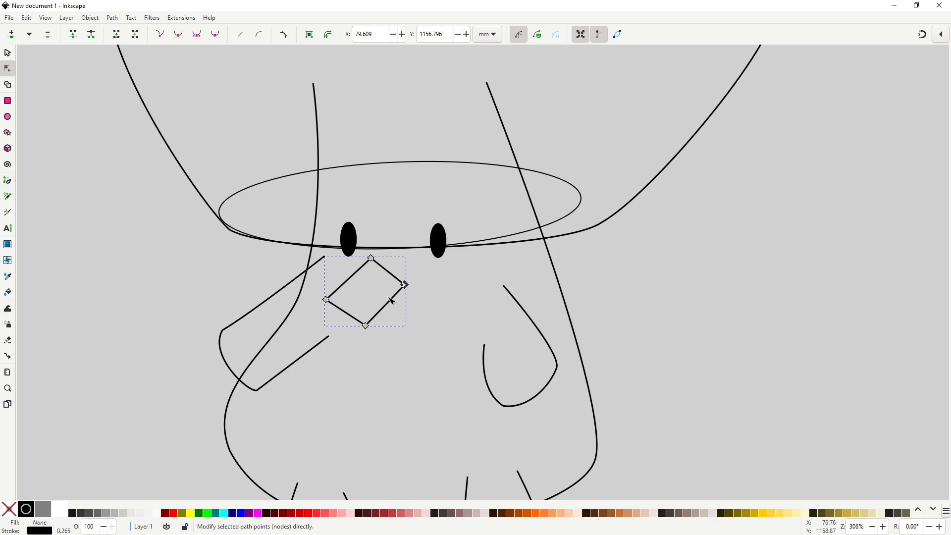
{"action": "left_click_drag", "start_coordinate": [343, 229], "coordinate": [425, 347]}
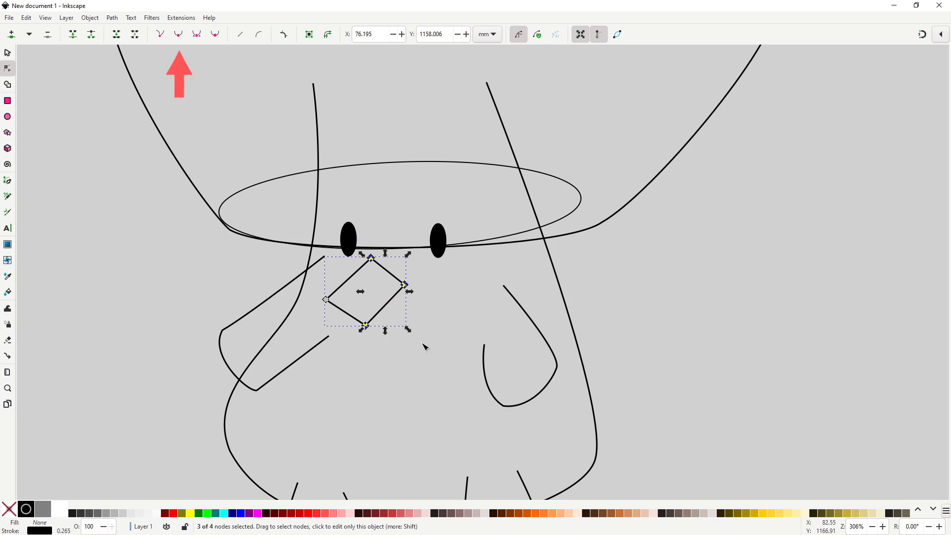
{"action": "left_click", "coordinate": [178, 34]}
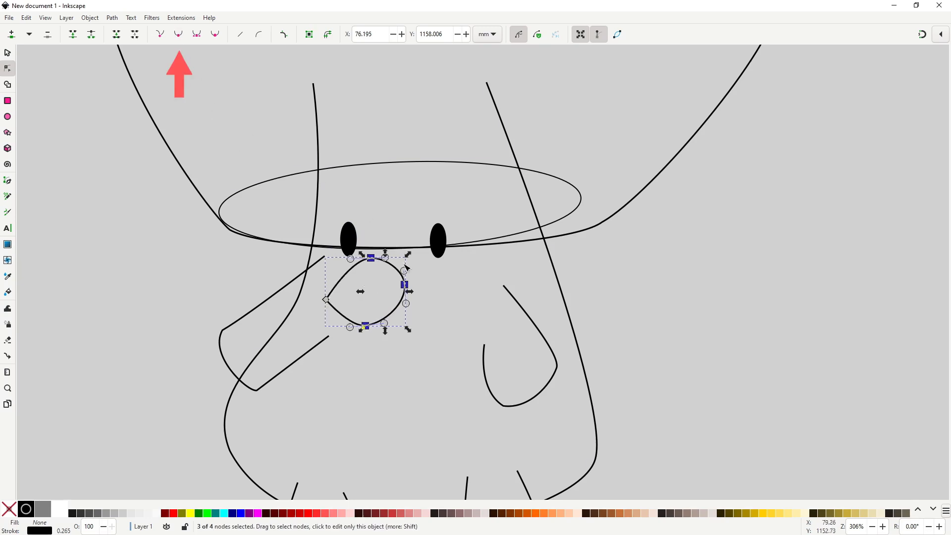
{"action": "left_click", "coordinate": [398, 321]}
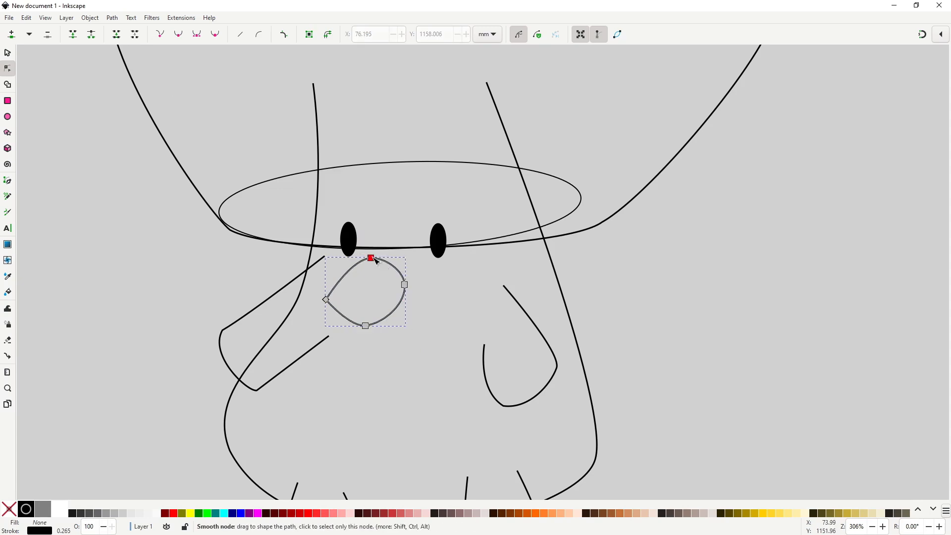
Reshape the moustache half to about 14 by 11 mm, with a concave upper edge curving into the left tip.
{"action": "left_click_drag", "start_coordinate": [372, 259], "coordinate": [368, 261]}
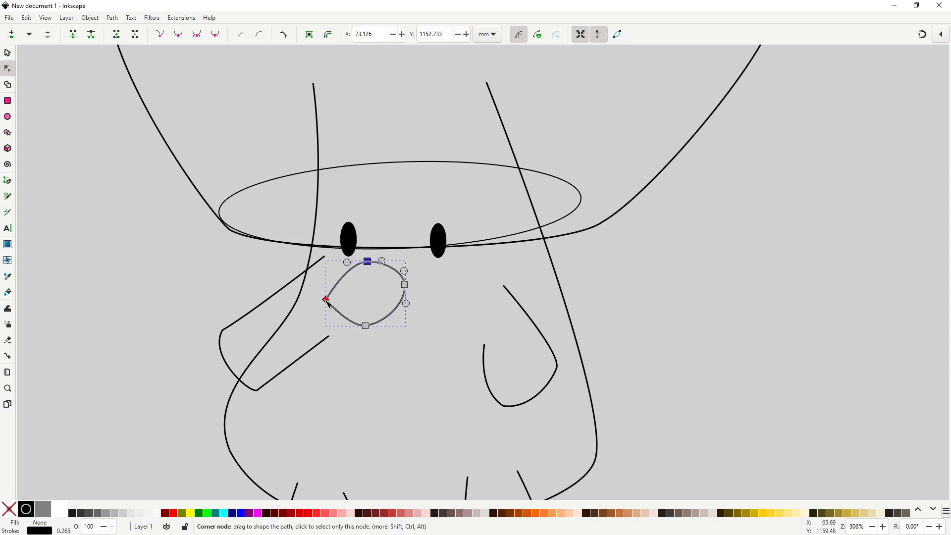
{"action": "left_click", "coordinate": [326, 299]}
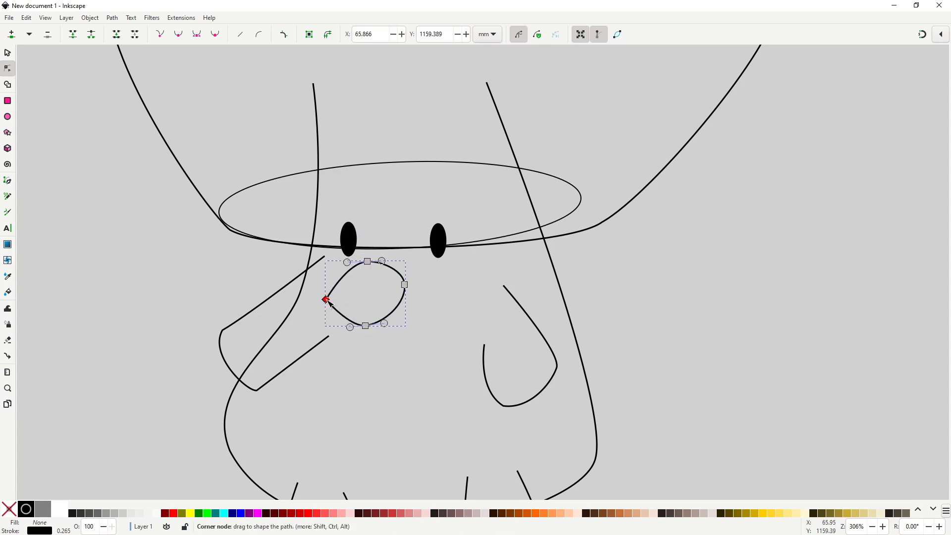
{"action": "left_click_drag", "start_coordinate": [326, 299], "coordinate": [380, 264]}
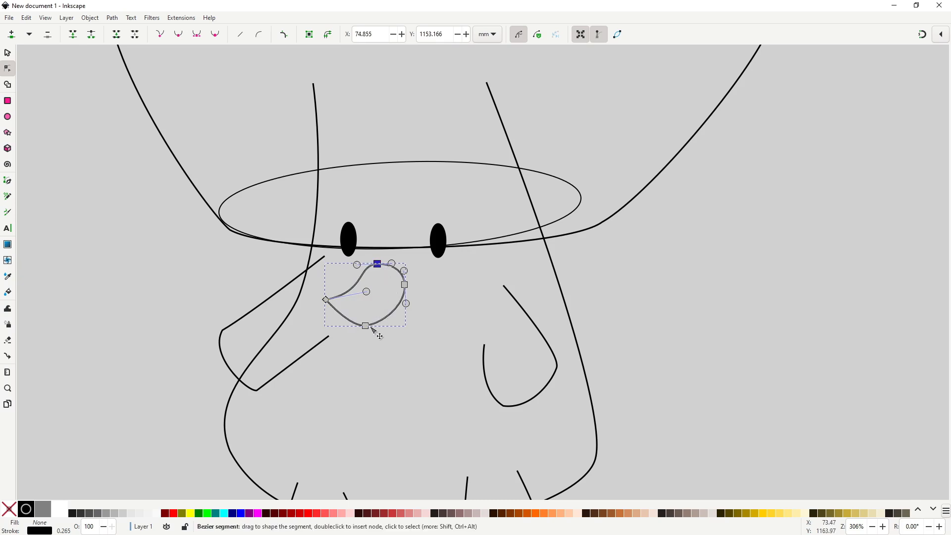
{"action": "left_click", "coordinate": [366, 326]}
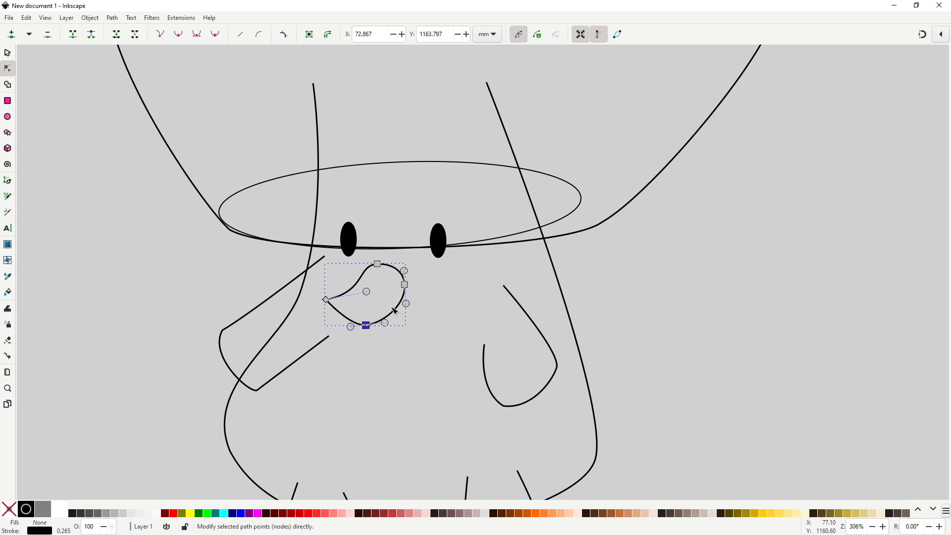
{"action": "left_click_drag", "start_coordinate": [405, 286], "coordinate": [401, 289]}
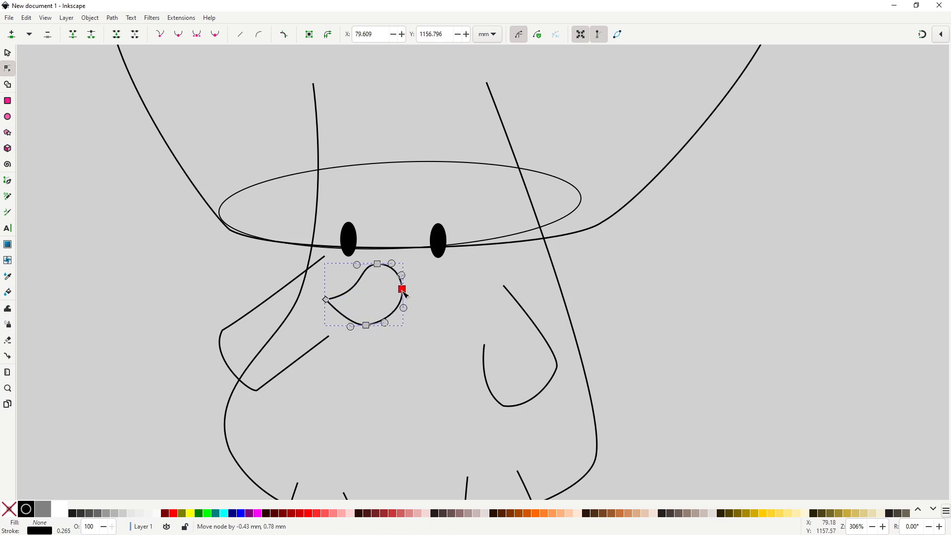
{"action": "left_click_drag", "start_coordinate": [370, 326], "coordinate": [369, 324]}
Duplicate the moustache half, flip the copy horizontally and place it beside the original so their round ends overlap.
{"action": "key", "text": "s"}
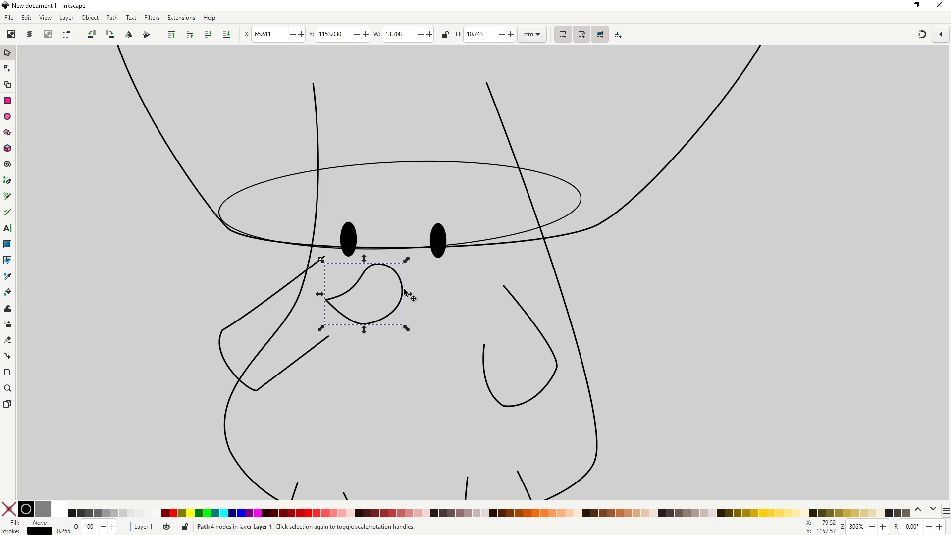
{"action": "key", "text": "ctrl+d"}
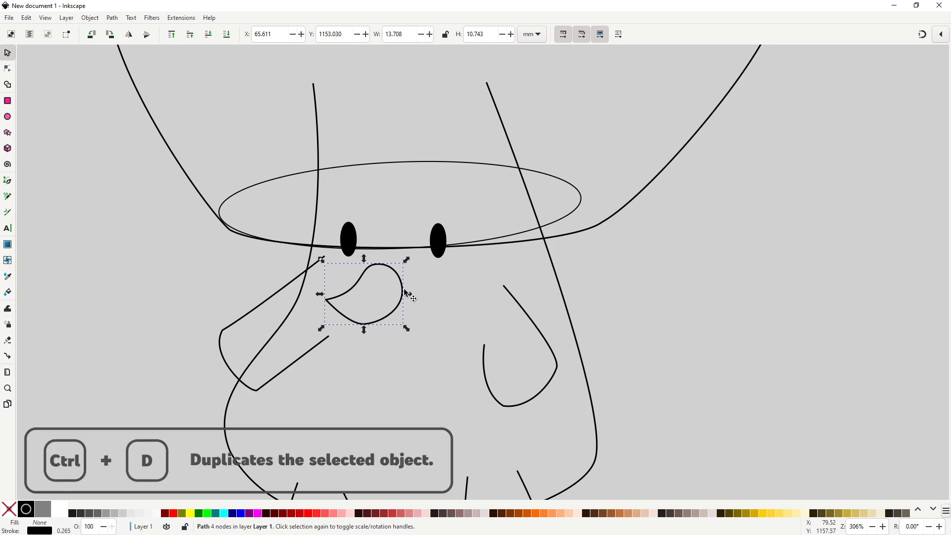
{"action": "left_click", "coordinate": [392, 286]}
{"action": "left_click_drag", "start_coordinate": [393, 286], "coordinate": [480, 296]}
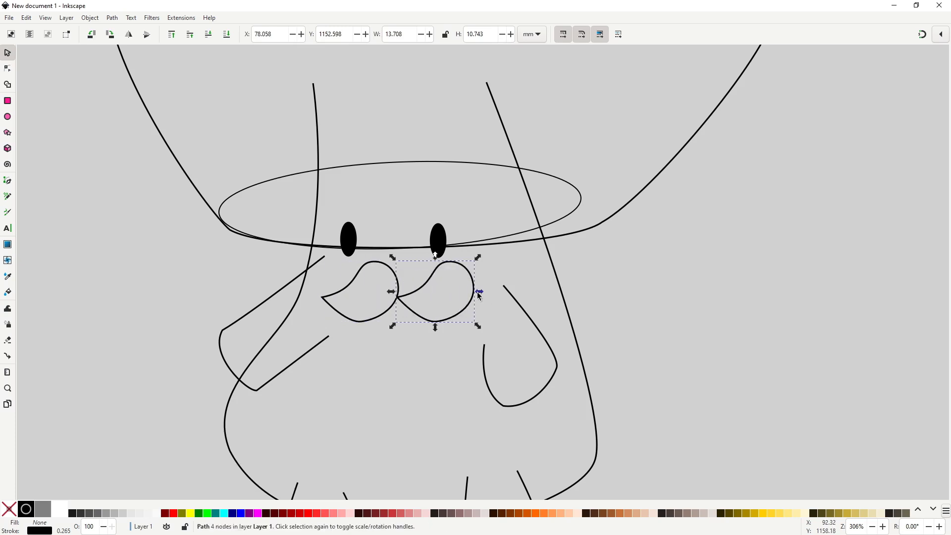
{"action": "key", "text": "h"}
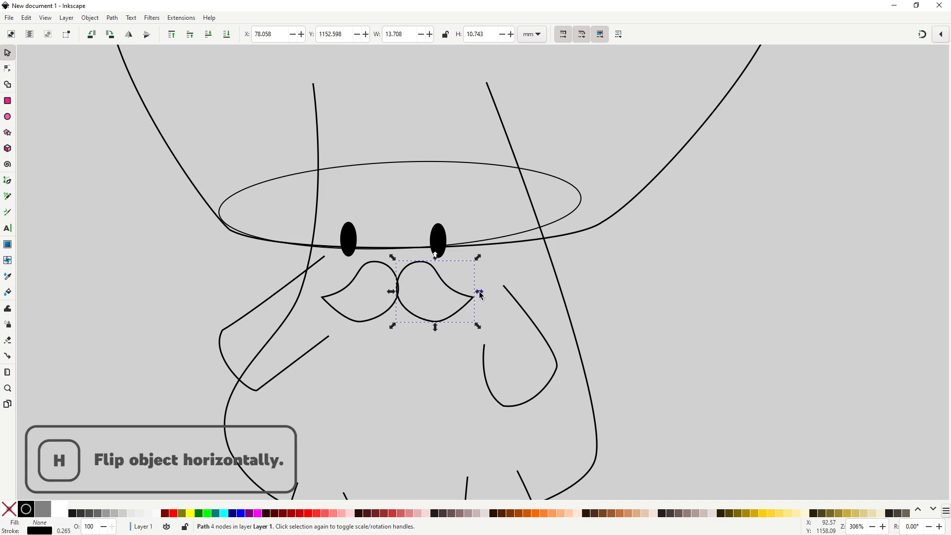
{"action": "left_click_drag", "start_coordinate": [442, 284], "coordinate": [429, 279]}
{"action": "scroll", "coordinate": [421, 304], "scroll_direction": "down", "scroll_amount": 3}
{"action": "left_click", "coordinate": [499, 320]}
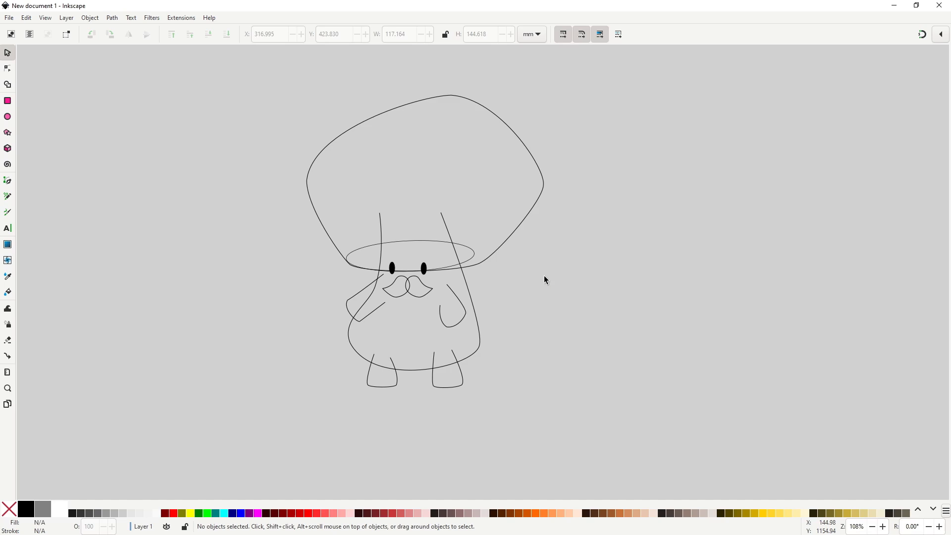
Fill the mushroom cap with a flat red at hue 5, saturation 80 and lightness 60.
{"action": "left_click", "coordinate": [528, 214]}
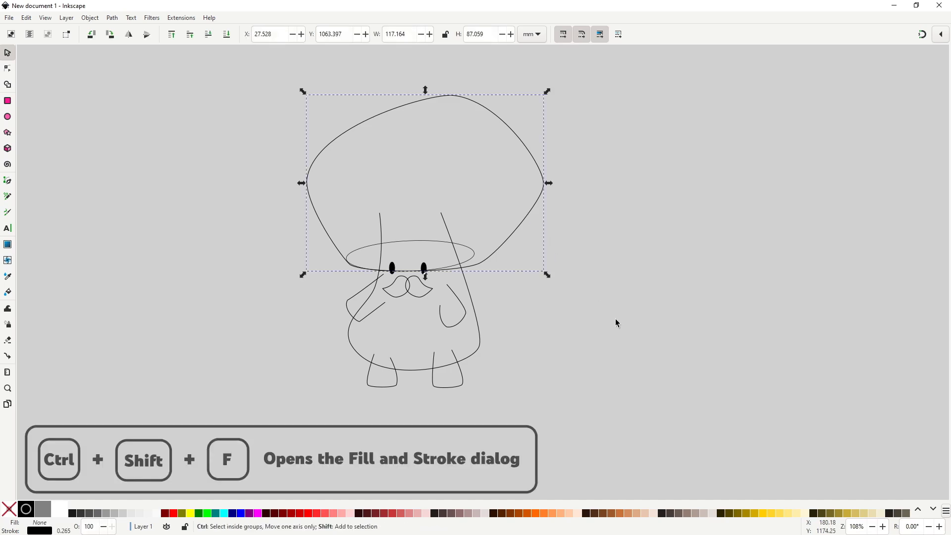
{"action": "key", "text": "ctrl+shift+f"}
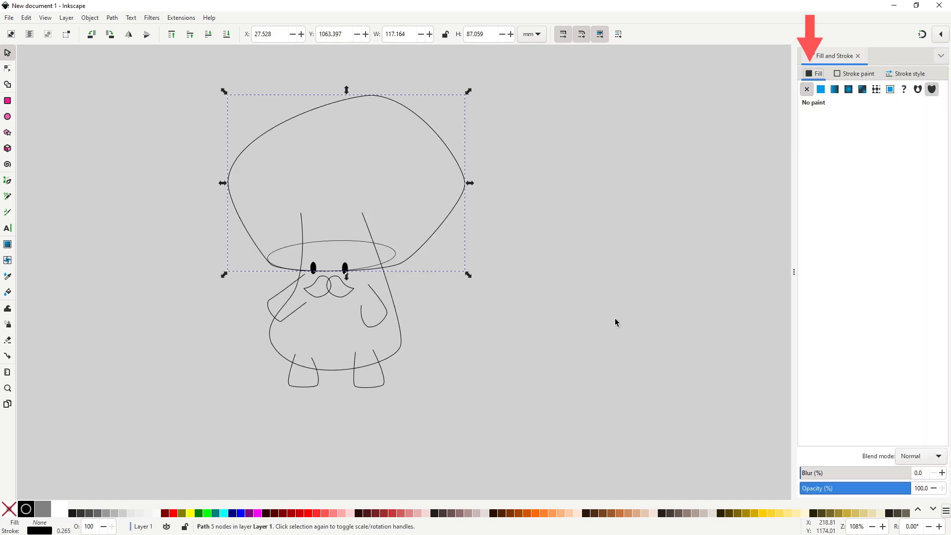
{"action": "left_click", "coordinate": [821, 90]}
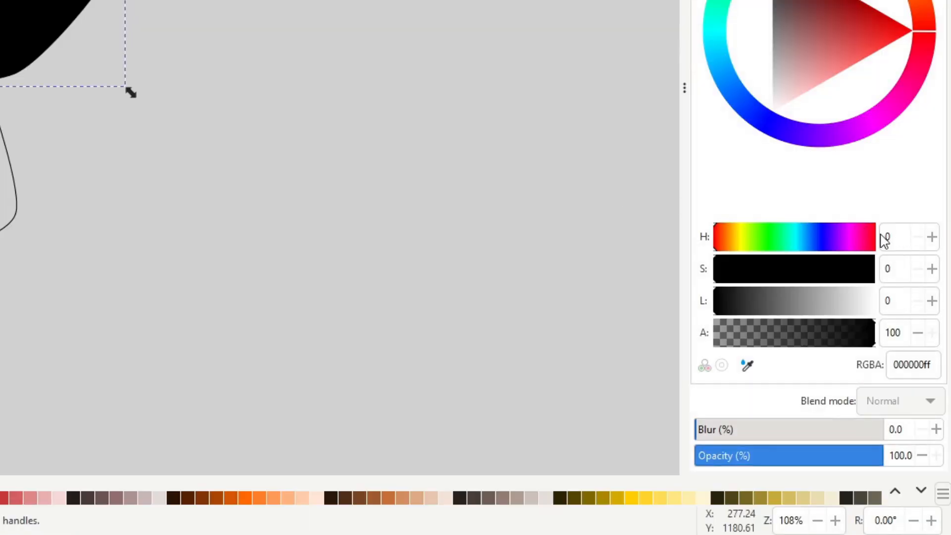
{"action": "double_click", "coordinate": [886, 237]}
{"action": "type", "text": "5"}
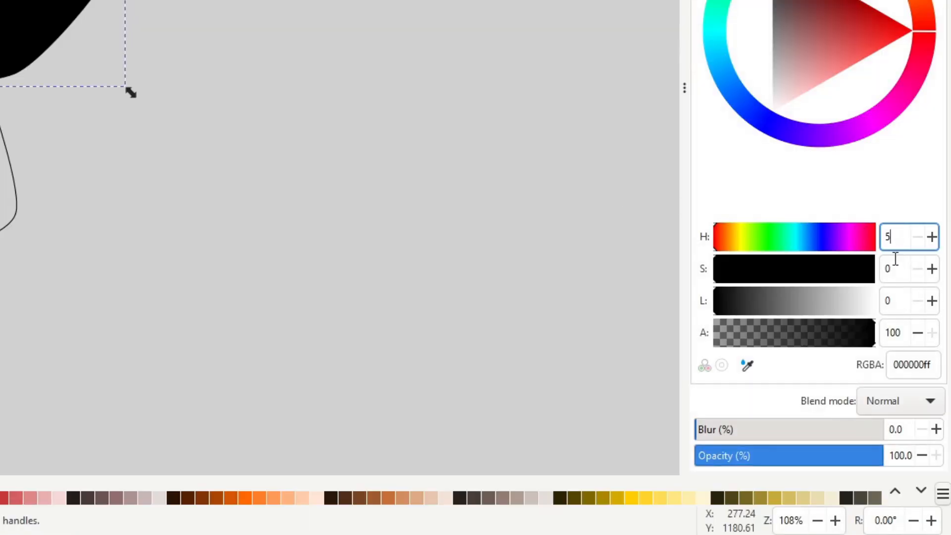
{"action": "double_click", "coordinate": [889, 268]}
{"action": "type", "text": "80"}
{"action": "double_click", "coordinate": [887, 300]}
{"action": "type", "text": "60"}
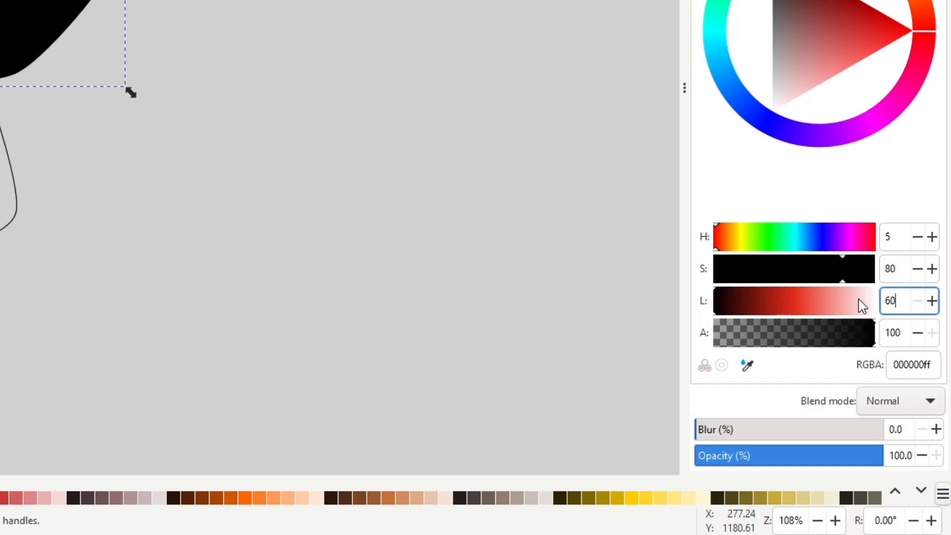
{"action": "key", "text": "Return"}
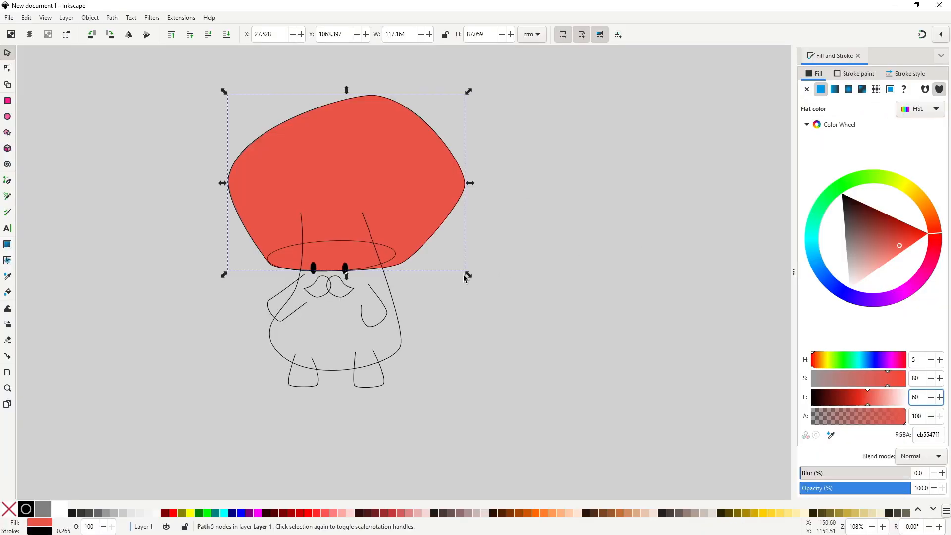
Fill the cap's underside ellipse with a flat dark grey at hue 0, saturation 0 and lightness 30.
{"action": "left_click", "coordinate": [370, 251]}
{"action": "left_click", "coordinate": [389, 246]}
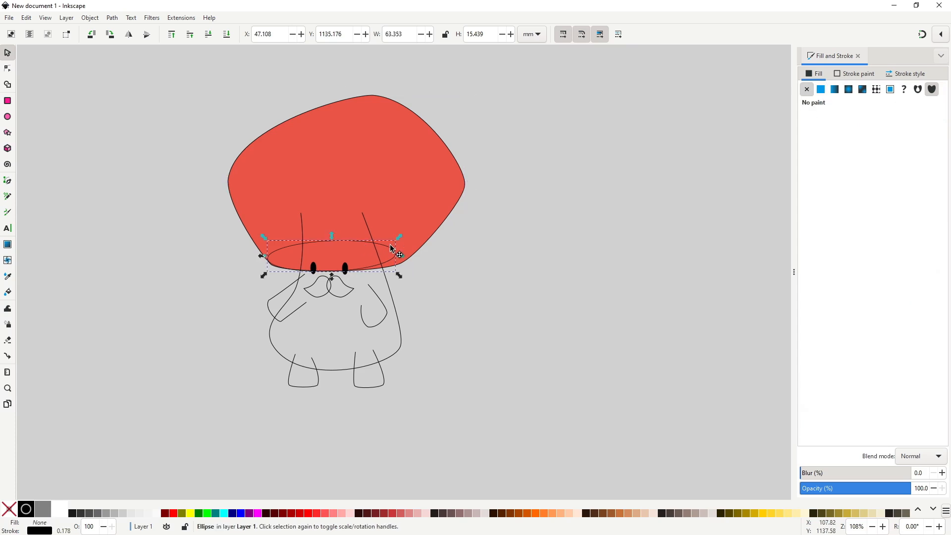
{"action": "key", "text": "ctrl+shift+v"}
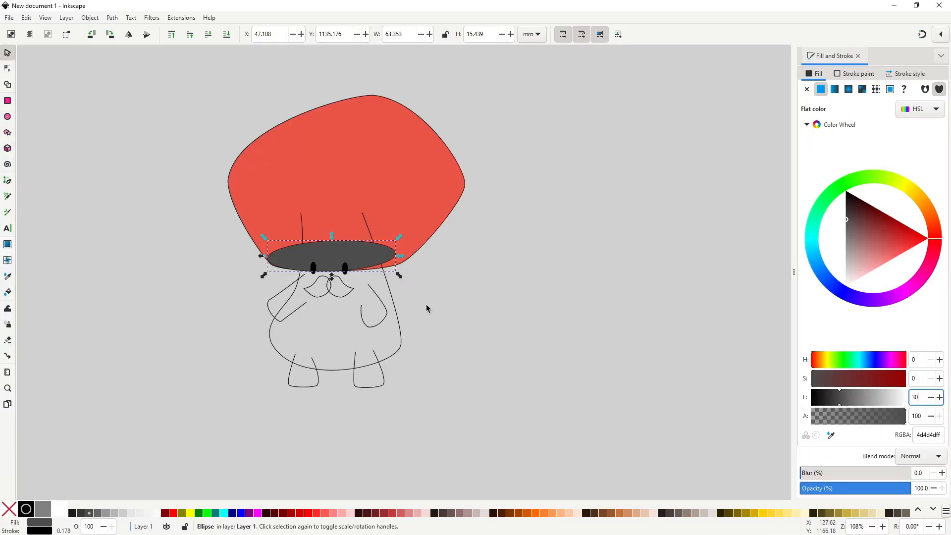
Fill the body, both arms and both feet with a flat cream at hue 60, saturation 35 and lightness 85.
{"action": "left_click", "coordinate": [11, 173]}
{"action": "left_click", "coordinate": [379, 326], "text": "shift"}
{"action": "left_click", "coordinate": [292, 312], "text": "shift"}
{"action": "left_click", "coordinate": [303, 386], "text": "shift"}
{"action": "left_click", "coordinate": [369, 387], "text": "shift"}
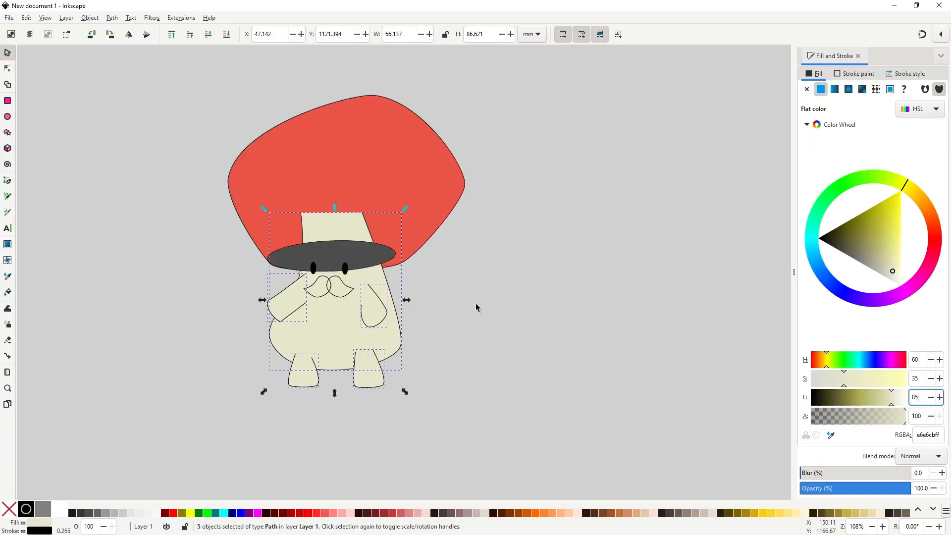
{"action": "left_click", "coordinate": [485, 311]}
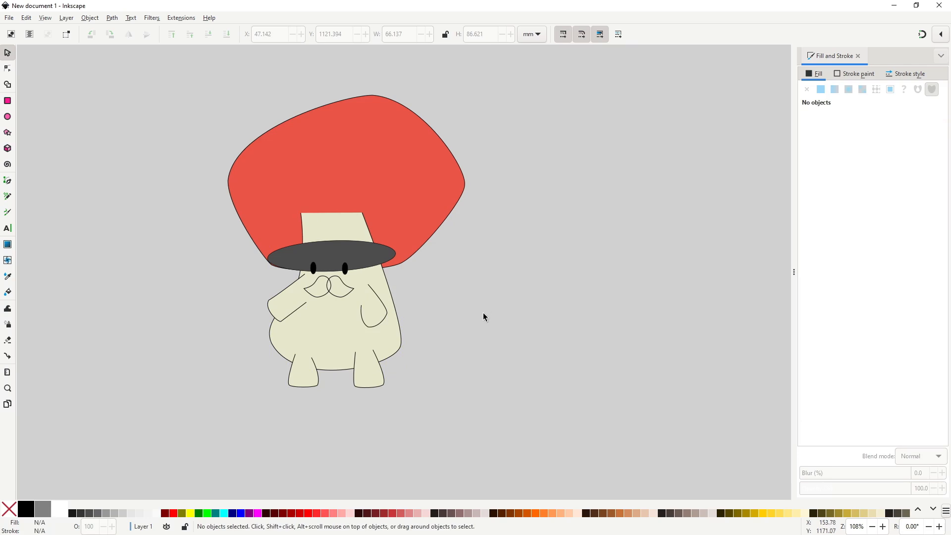
Lower the left arm and both feet in the stacking order so they sit behind the body.
{"action": "left_click", "coordinate": [277, 297]}
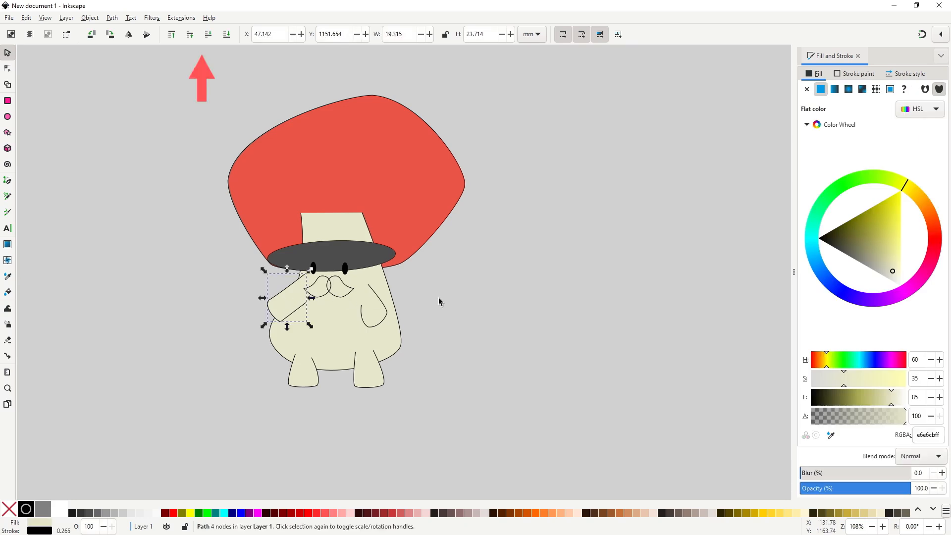
{"action": "key", "text": "shift"}
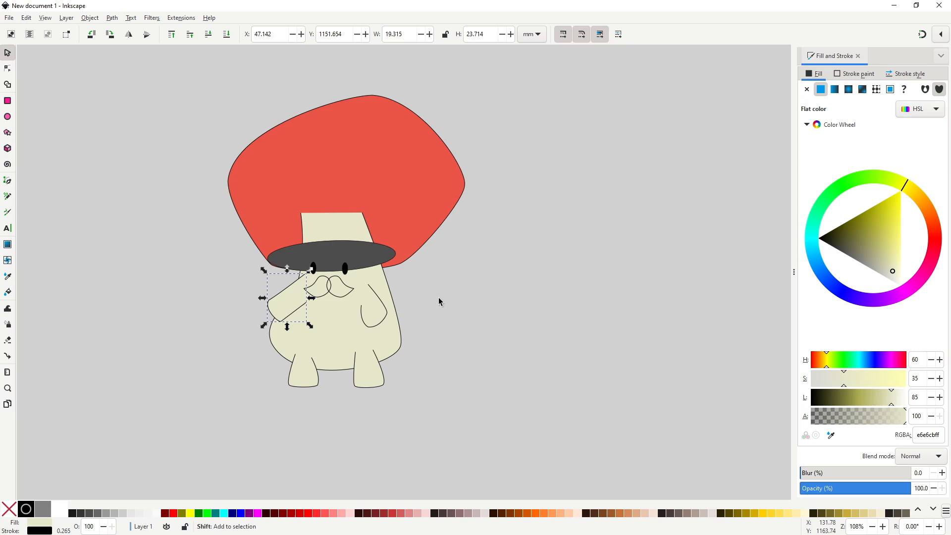
{"action": "key", "text": "Page_Down"}
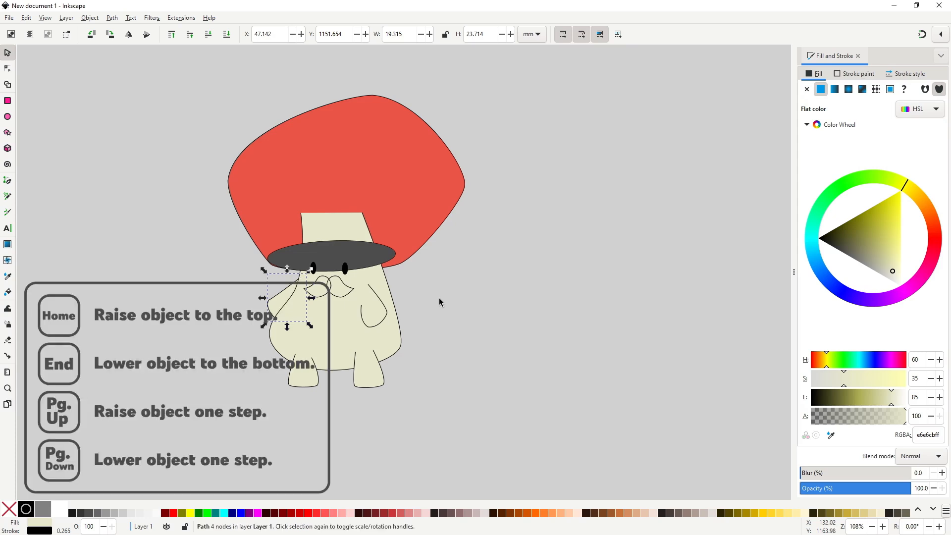
{"action": "left_click", "coordinate": [298, 384]}
{"action": "key", "text": "Page_Down"}
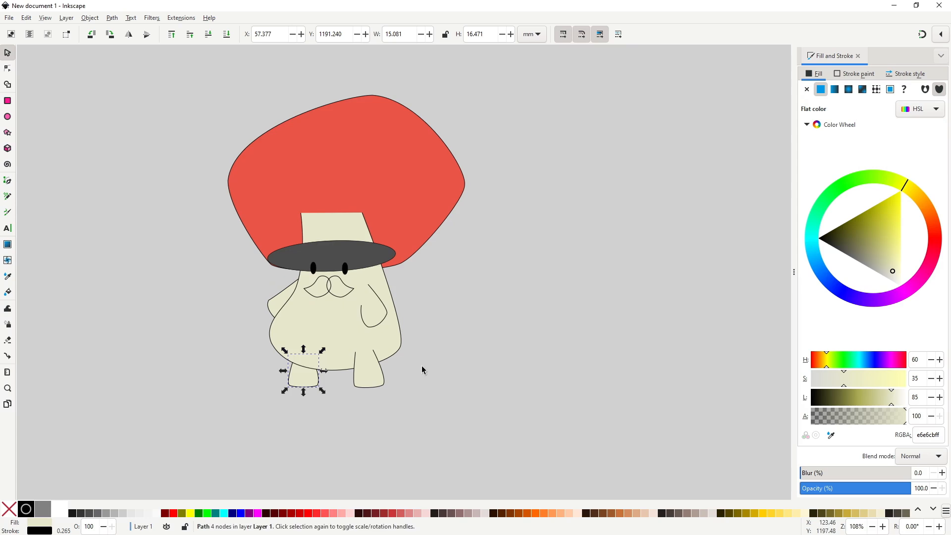
{"action": "left_click", "coordinate": [376, 379]}
{"action": "key", "text": "Page_Down"}
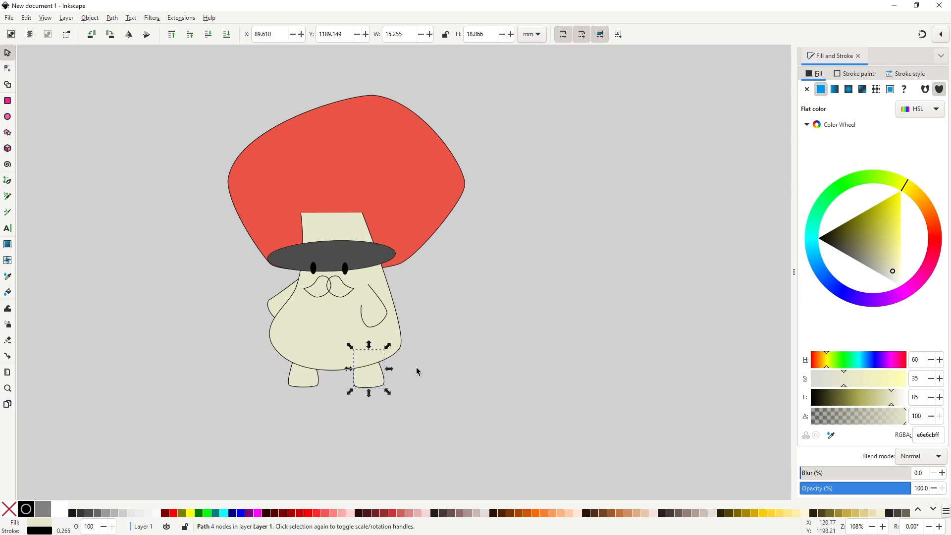
{"action": "left_click", "coordinate": [417, 371]}
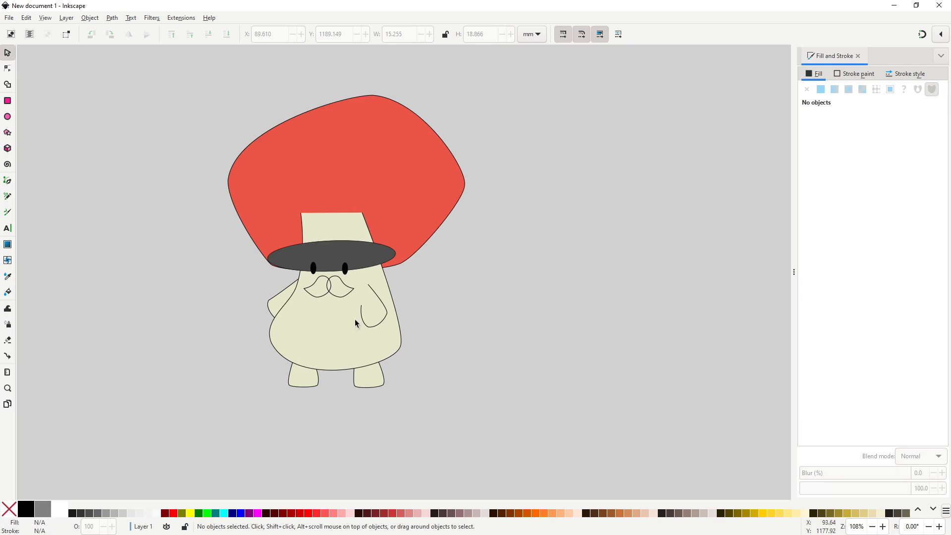
Unite the two moustache halves into a single shape and fill it with 7.5% Gray.
{"action": "left_click", "coordinate": [335, 296]}
{"action": "left_click", "coordinate": [350, 293], "text": "shift"}
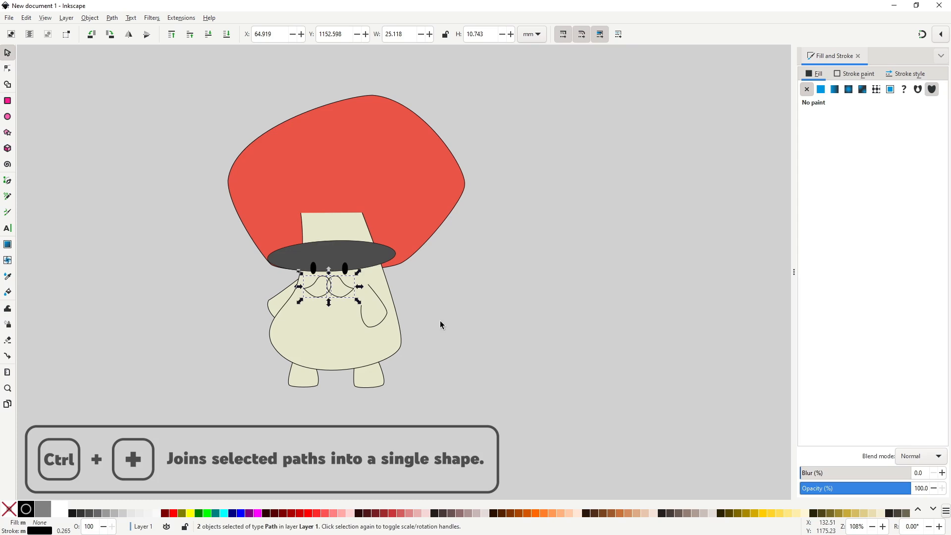
{"action": "key", "text": "ctrl+plus"}
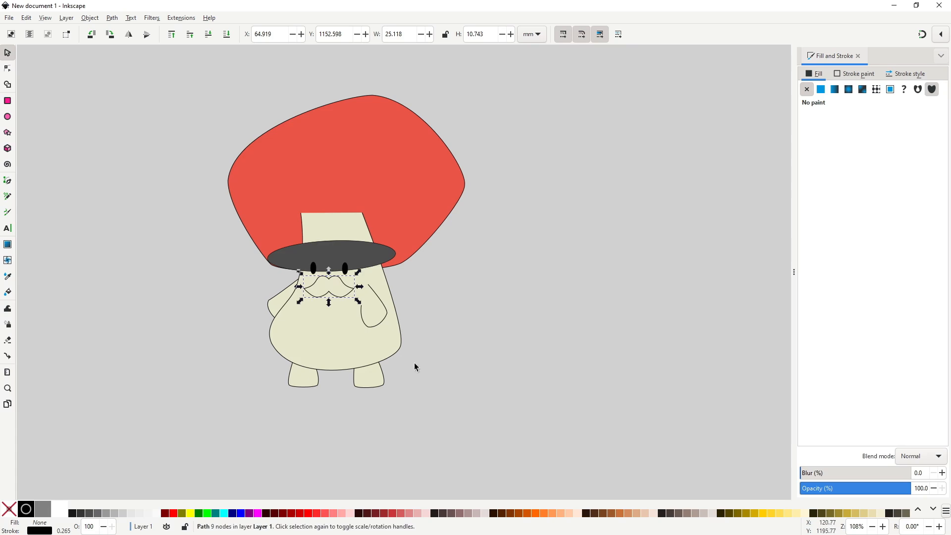
{"action": "left_click", "coordinate": [141, 515]}
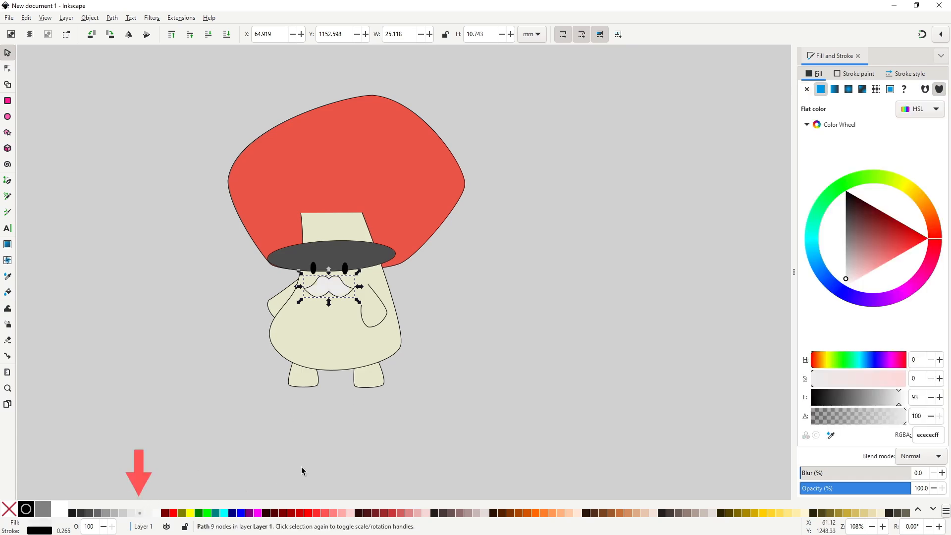
{"action": "left_click", "coordinate": [450, 342]}
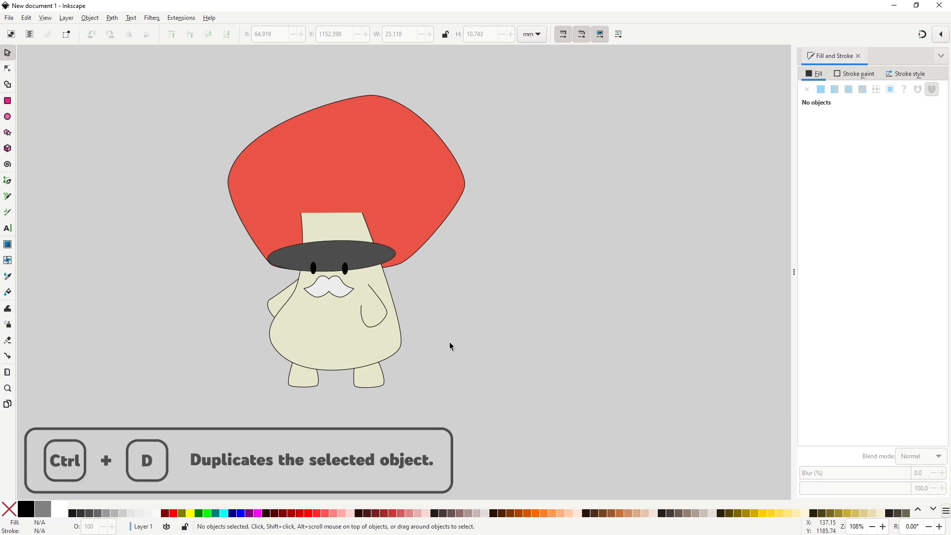
Duplicate the cap's underside ellipse and fill the copy with a flat red at saturation 51 and lightness 54.
{"action": "left_click", "coordinate": [360, 254]}
{"action": "key", "text": "ctrl+d"}
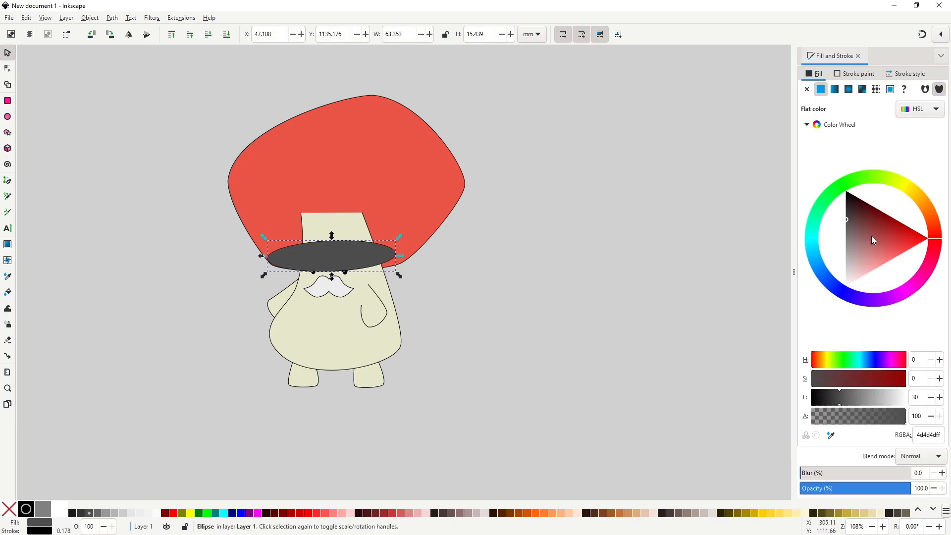
{"action": "left_click_drag", "start_coordinate": [870, 231], "coordinate": [883, 242]}
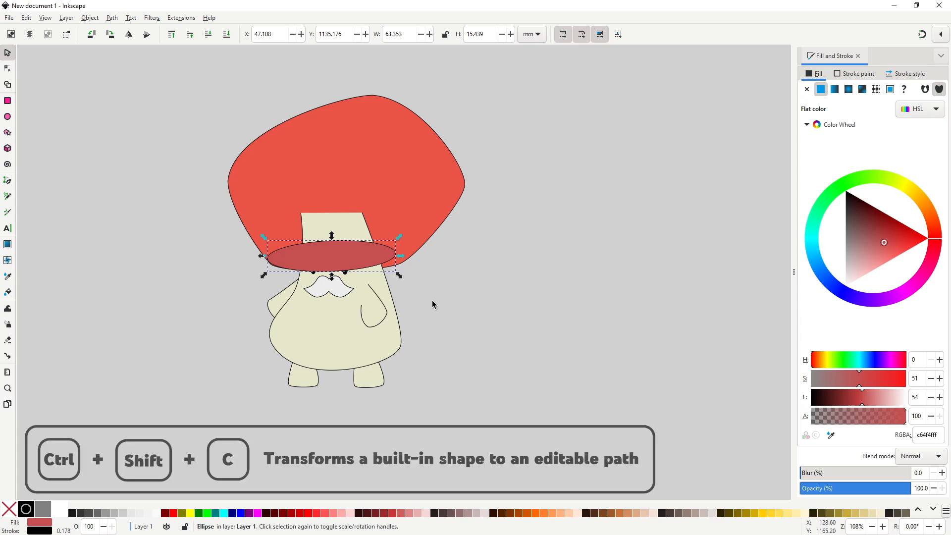
Convert the red ellipse copy to a path and stretch its top node up into the cap, covering the stem's top.
{"action": "key", "text": "ctrl+shift+c"}
{"action": "key", "text": "n"}
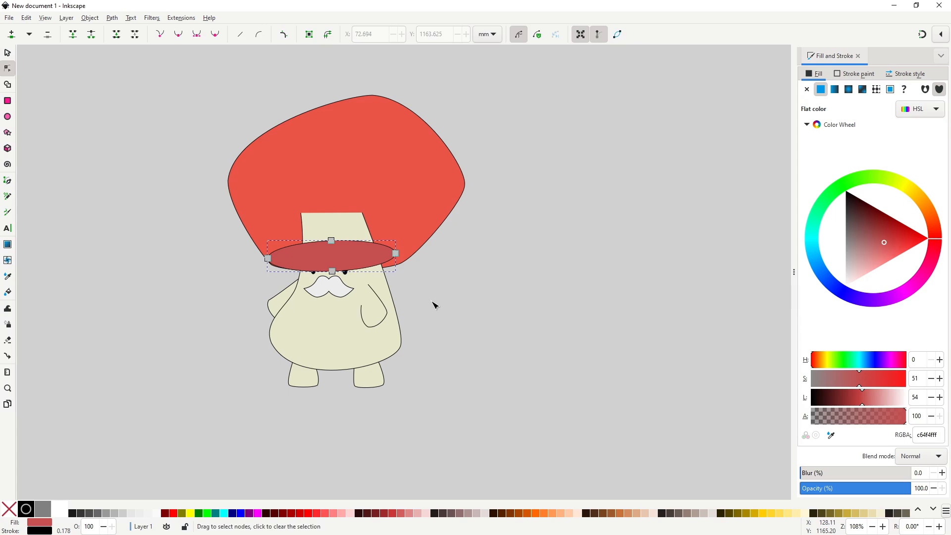
{"action": "left_click_drag", "start_coordinate": [331, 241], "coordinate": [329, 147]}
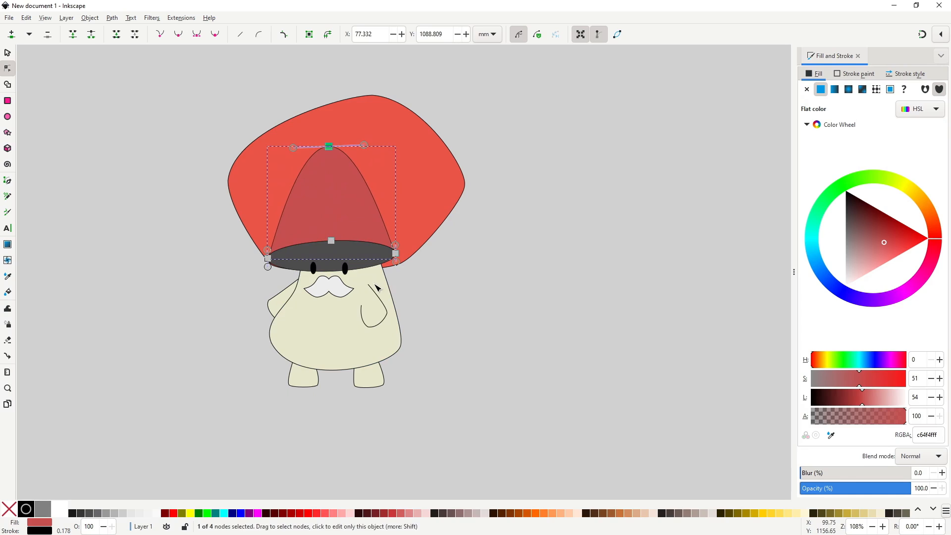
{"action": "key", "text": "s"}
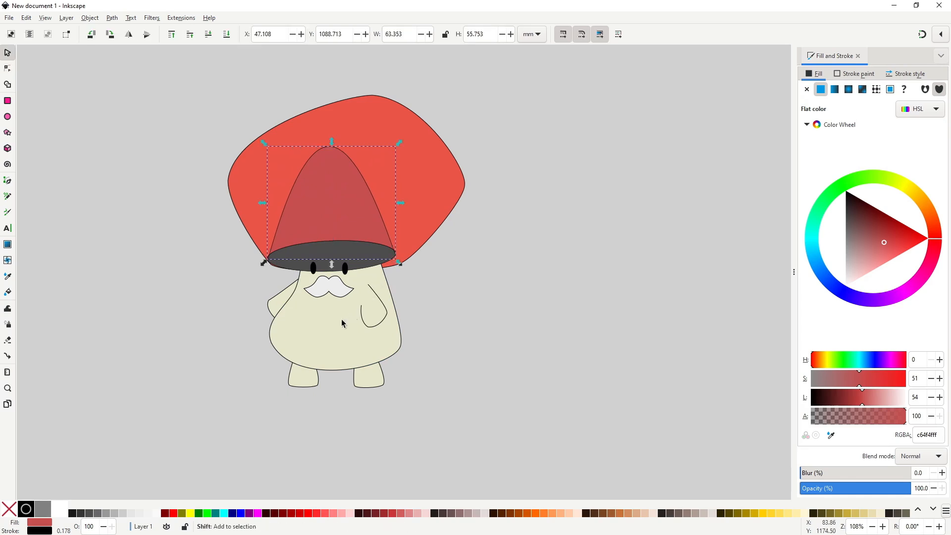
Subtract the red shape from the body to trim the stem's top, and lower the dark underside ellipse behind the body.
{"action": "left_click", "coordinate": [342, 323], "text": "shift"}
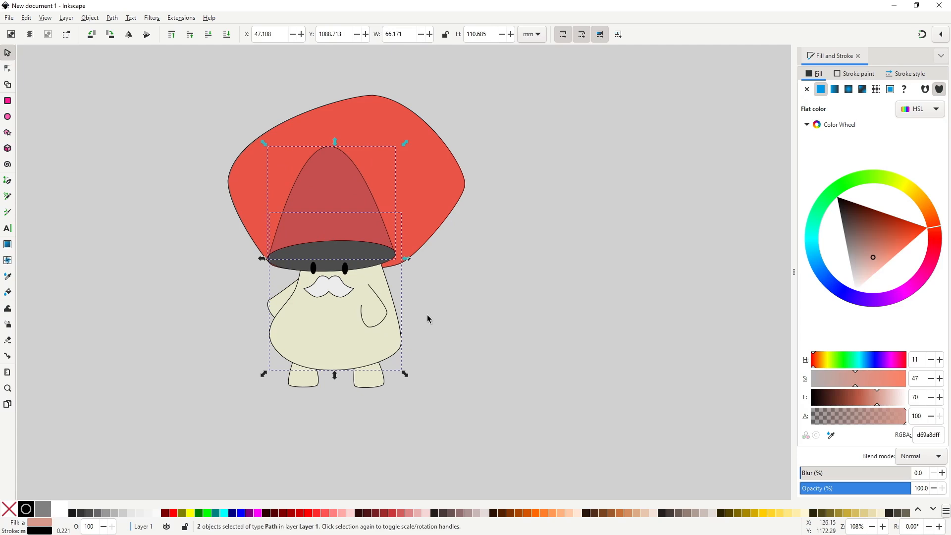
{"action": "key", "text": "ctrl+minus"}
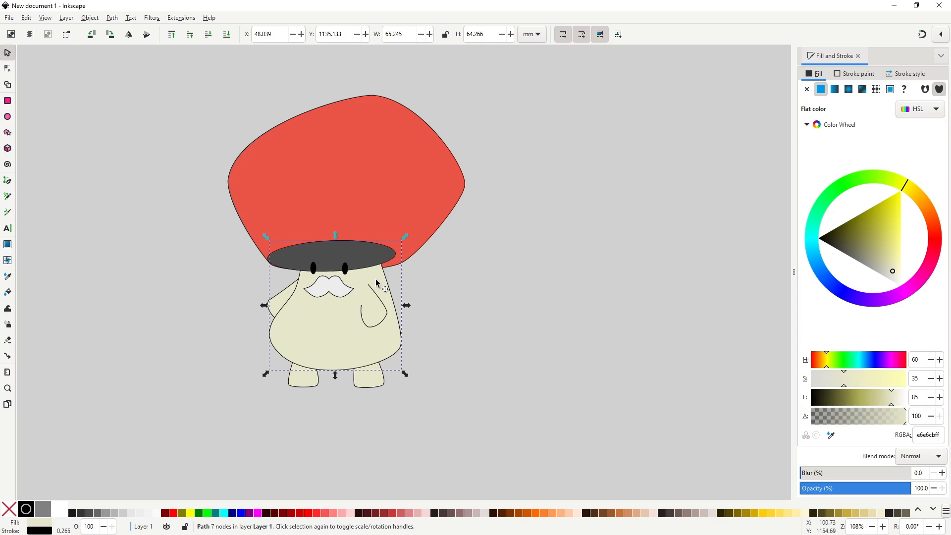
{"action": "left_click", "coordinate": [371, 255]}
{"action": "key", "text": "Page_Down"}
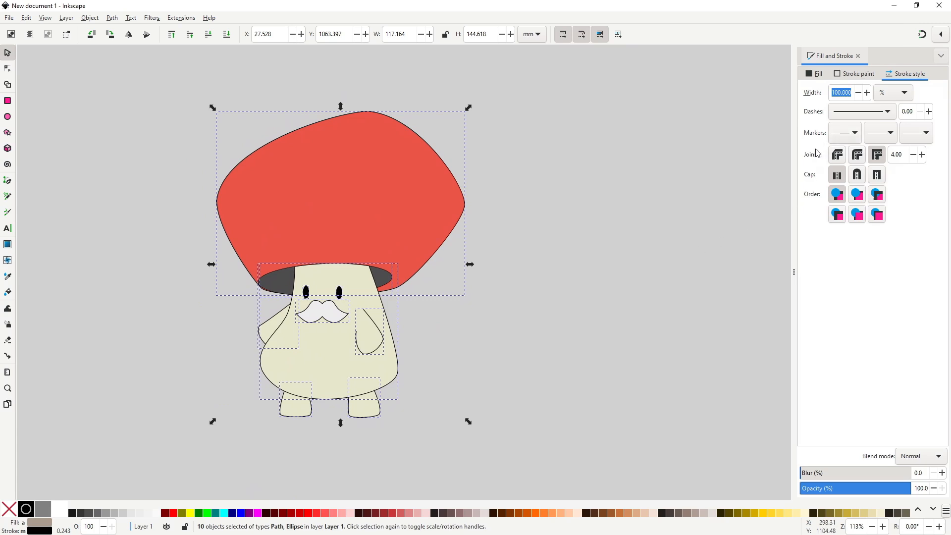
Switch the stroke width unit to px and set the outlines of all character parts to 2 px.
{"action": "left_click_drag", "start_coordinate": [716, 244], "coordinate": [730, 237]}
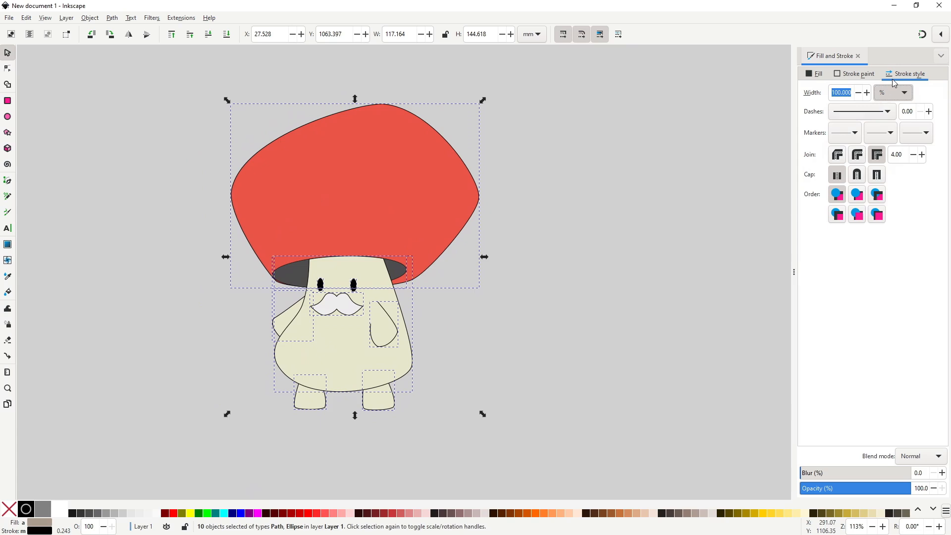
{"action": "left_click", "coordinate": [853, 93]}
{"action": "left_click_drag", "start_coordinate": [853, 93], "coordinate": [827, 95]}
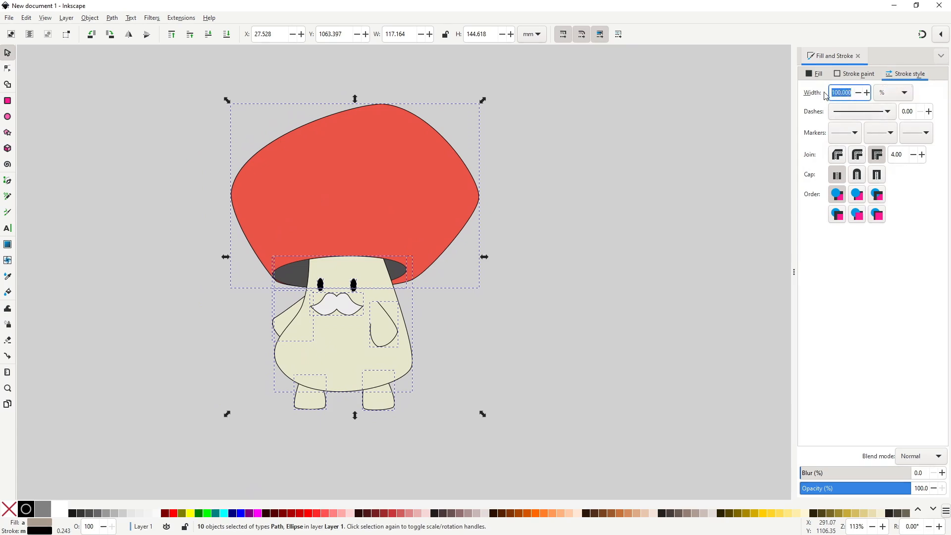
{"action": "left_click", "coordinate": [901, 93]}
{"action": "left_click", "coordinate": [898, 87]}
{"action": "type", "text": "2"}
{"action": "type", "text": "2"}
{"action": "key", "text": "Return"}
Set the outline width of all character parts to 1.5 px and clear the selection.
{"action": "scroll", "coordinate": [390, 292], "scroll_direction": "up", "scroll_amount": 3}
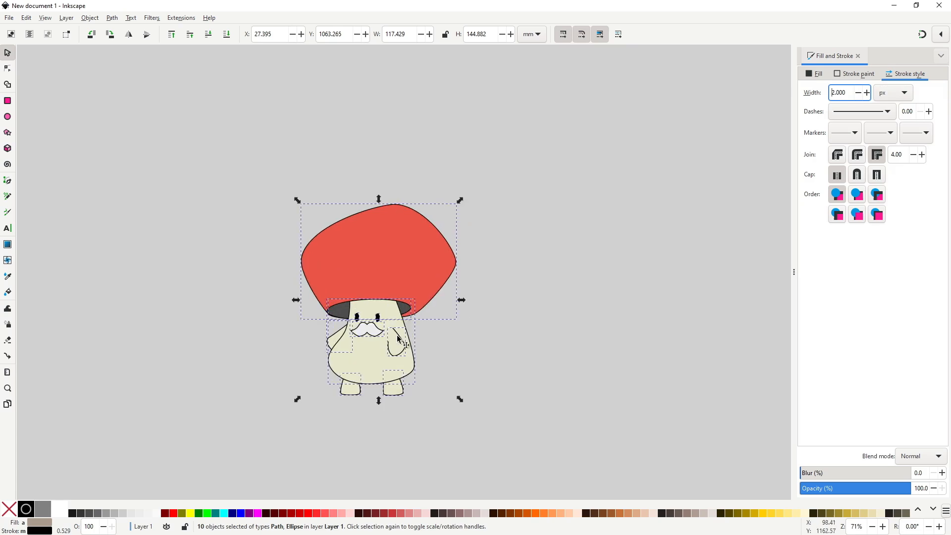
{"action": "scroll", "coordinate": [584, 317], "scroll_direction": "down", "scroll_amount": 1}
{"action": "left_click", "coordinate": [825, 93]}
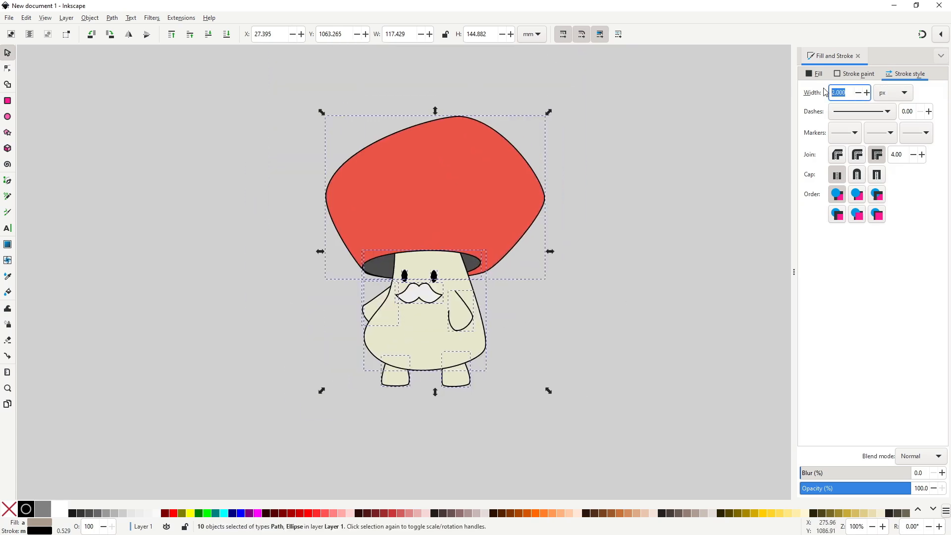
{"action": "type", "text": "1.5"}
{"action": "key", "text": "Return"}
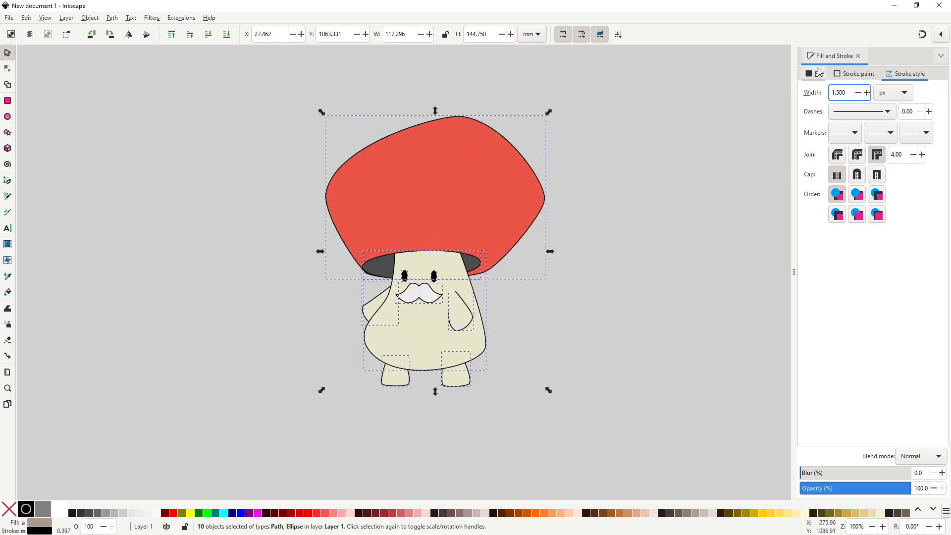
{"action": "left_click", "coordinate": [573, 301]}
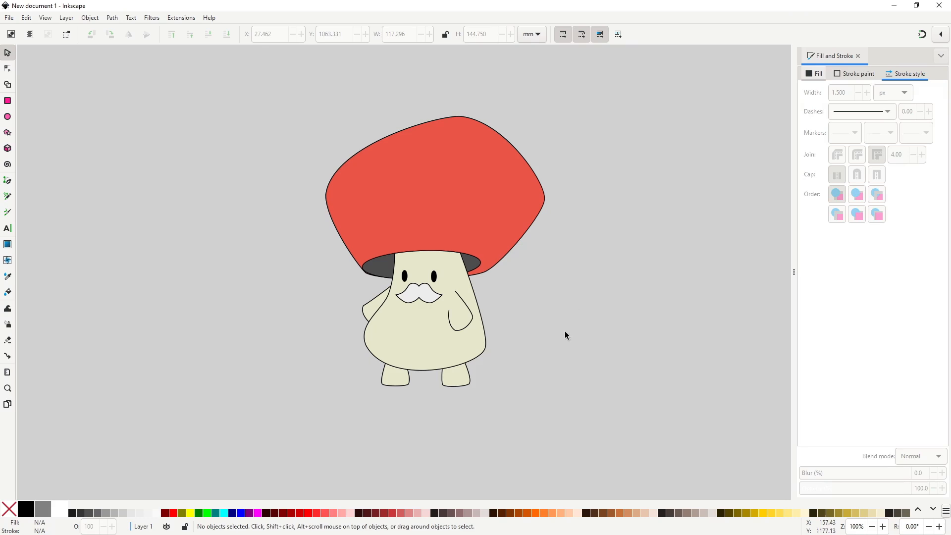
Draw a small closed four-sided patch with the Pen tool across the body outline above the right foot.
{"action": "scroll", "coordinate": [573, 322], "scroll_direction": "up", "scroll_amount": 3}
{"action": "left_click_drag", "start_coordinate": [533, 371], "coordinate": [547, 374]}
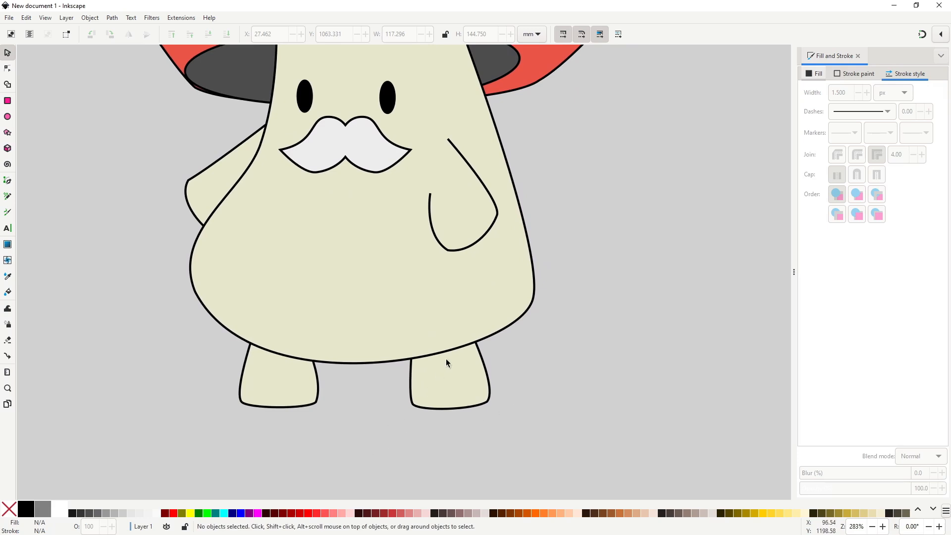
{"action": "key", "text": "b"}
{"action": "left_click", "coordinate": [422, 338]}
{"action": "left_click", "coordinate": [432, 376]}
{"action": "left_click", "coordinate": [467, 365]}
{"action": "left_click", "coordinate": [453, 328]}
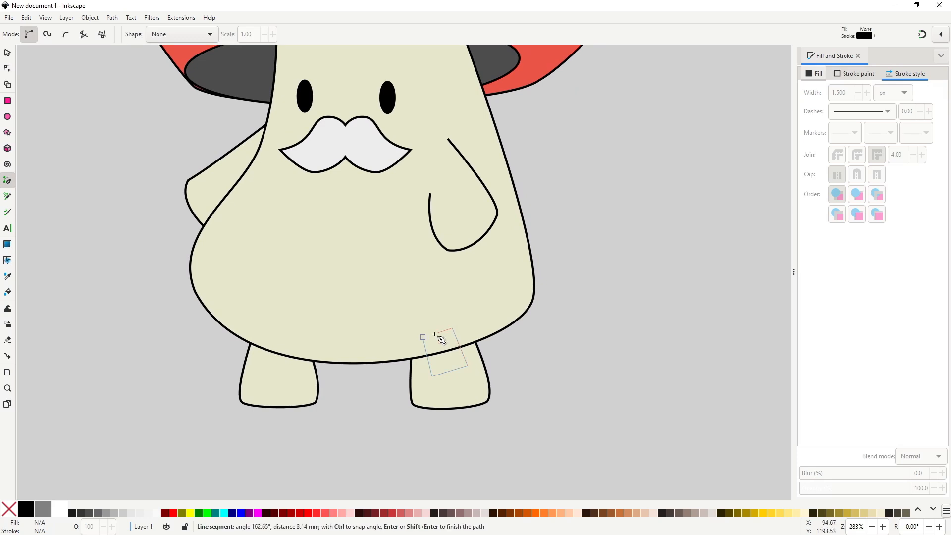
{"action": "left_click", "coordinate": [423, 337]}
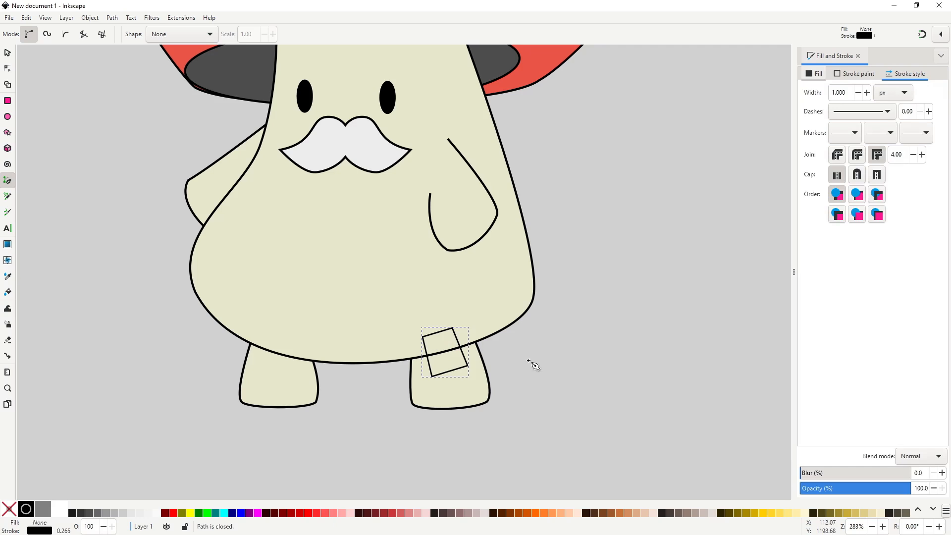
Fill the patch with the body's cream using the Dropper tool and remove its stroke.
{"action": "key", "text": "d"}
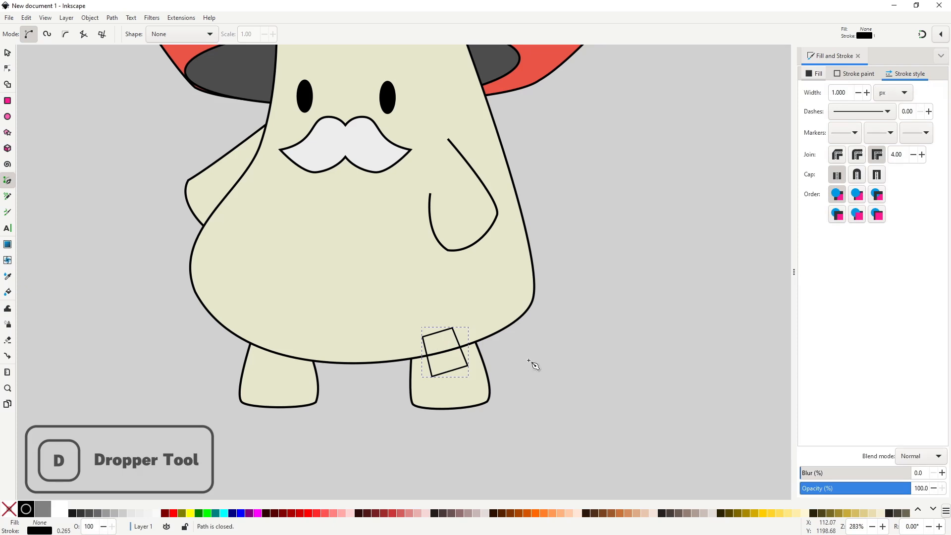
{"action": "key", "text": "d"}
{"action": "left_click", "coordinate": [494, 306]}
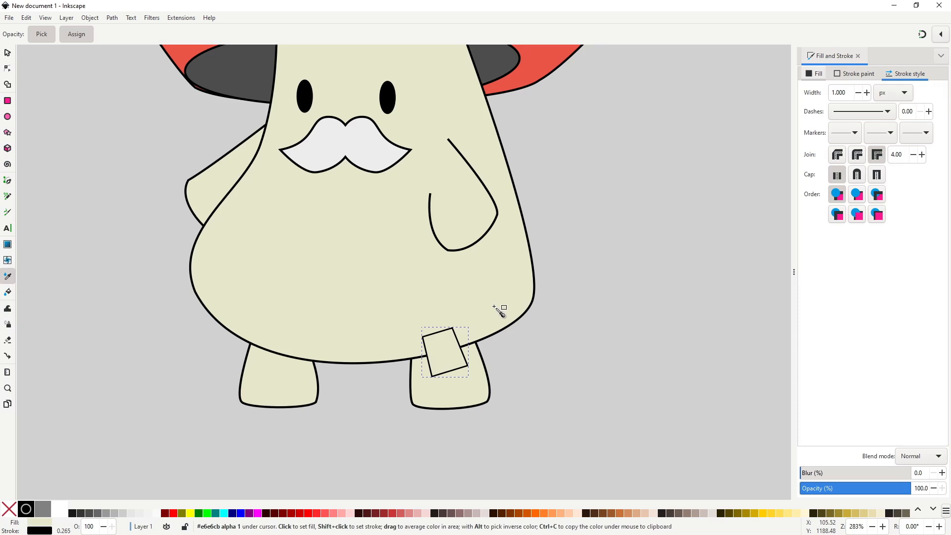
{"action": "left_click", "coordinate": [12, 515], "text": "shift"}
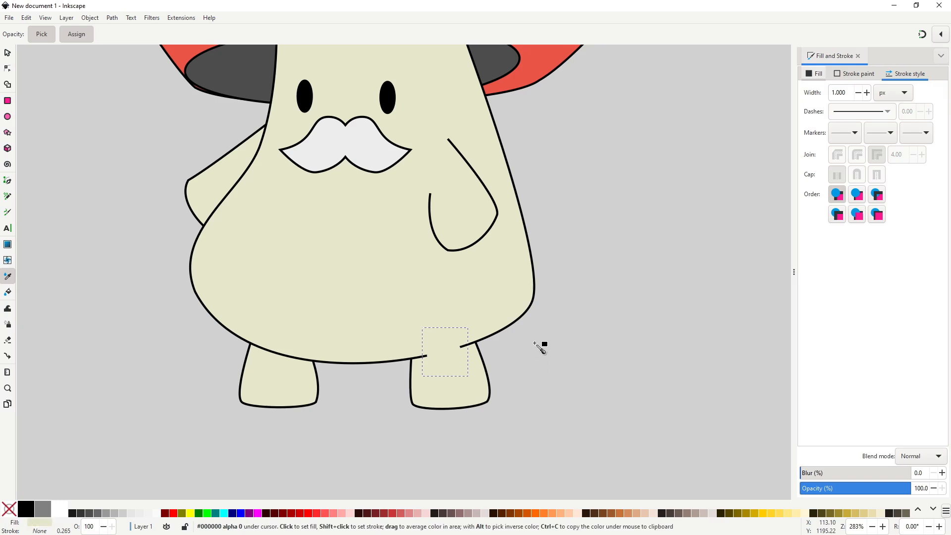
Adjust the cream patch's lower corner node so the patch blends the right foot into the body.
{"action": "key", "text": "s"}
{"action": "scroll", "coordinate": [536, 346], "scroll_direction": "down", "scroll_amount": 5}
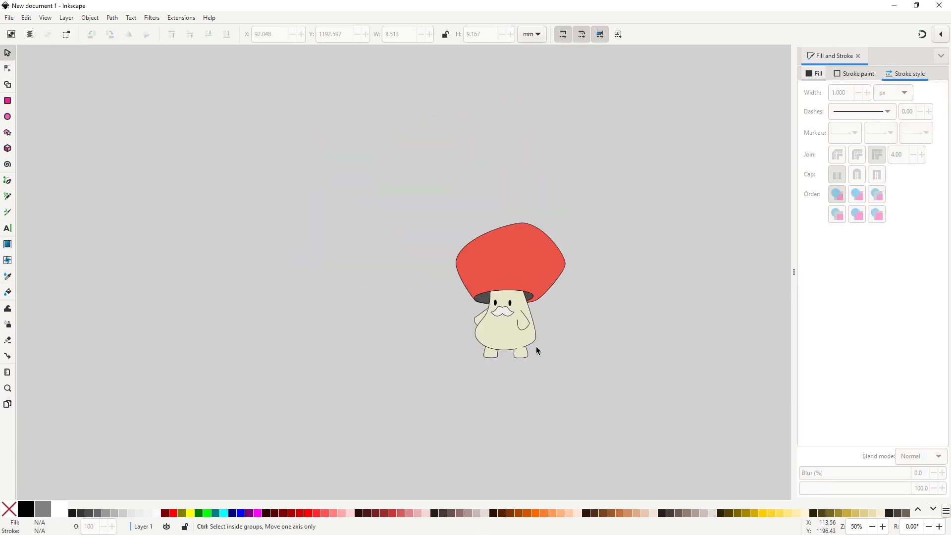
{"action": "scroll", "coordinate": [534, 348], "scroll_direction": "up", "scroll_amount": 3}
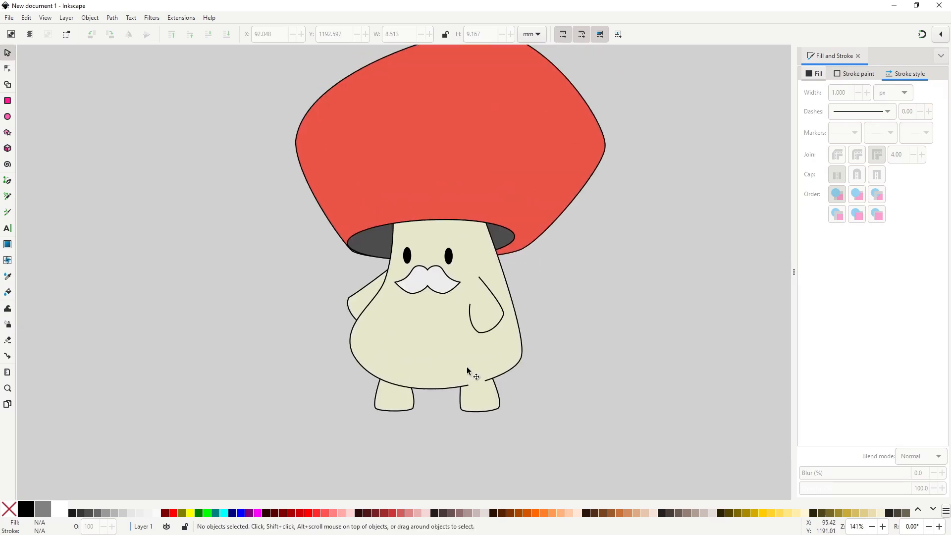
{"action": "scroll", "coordinate": [477, 387], "scroll_direction": "up", "scroll_amount": 1}
{"action": "key", "text": "n"}
{"action": "left_click", "coordinate": [495, 398]}
{"action": "left_click_drag", "start_coordinate": [494, 391], "coordinate": [465, 398]}
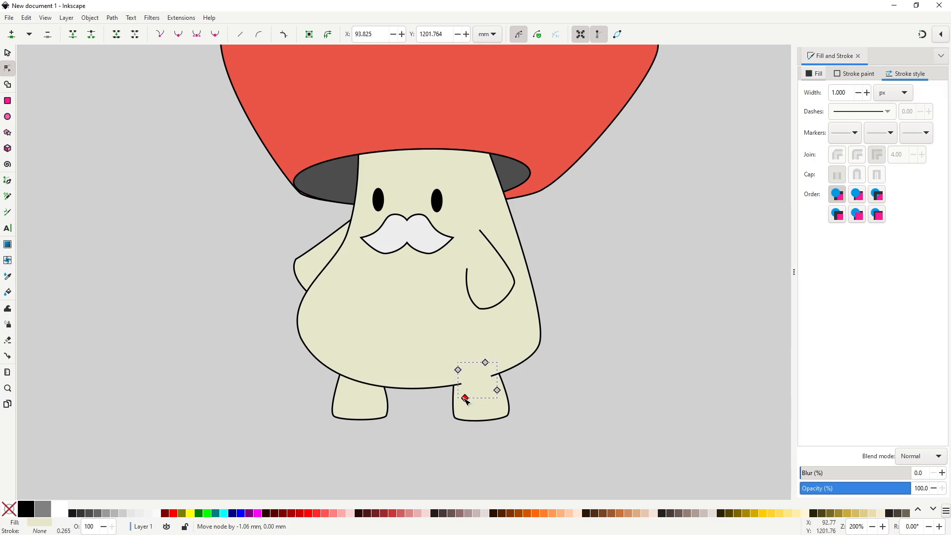
Reshape the left arm by moving its elbow and edge nodes for a softer, more curved outline.
{"action": "left_click", "coordinate": [387, 418]}
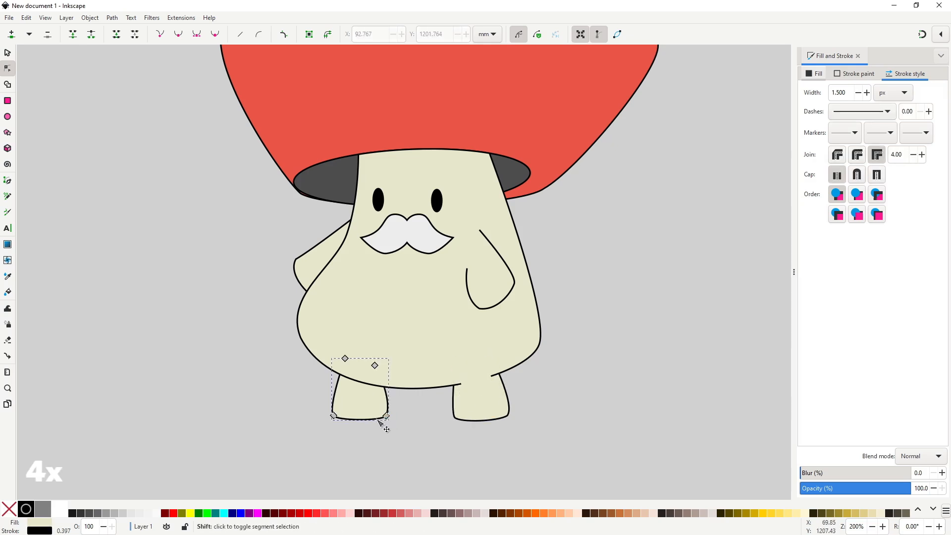
{"action": "left_click", "coordinate": [315, 254]}
{"action": "scroll", "coordinate": [291, 247], "scroll_direction": "up", "scroll_amount": 1}
{"action": "left_click", "coordinate": [302, 259]}
{"action": "left_click_drag", "start_coordinate": [289, 282], "coordinate": [280, 272]}
{"action": "left_click_drag", "start_coordinate": [322, 316], "coordinate": [314, 318]}
{"action": "key", "text": "s"}
{"action": "key", "text": "Escape"}
Space the eyes slightly further apart and move the moustache up closer to them.
{"action": "scroll", "coordinate": [483, 324], "scroll_direction": "down", "scroll_amount": 3}
{"action": "left_click_drag", "start_coordinate": [562, 412], "coordinate": [403, 198]}
{"action": "left_click", "coordinate": [612, 342]}
{"action": "scroll", "coordinate": [485, 314], "scroll_direction": "up", "scroll_amount": 1}
{"action": "left_click_drag", "start_coordinate": [472, 287], "coordinate": [447, 257]}
{"action": "left_click", "coordinate": [618, 378]}
Refine the body outline by moving its lower left node inwards and its lower right node slightly outwards.
{"action": "scroll", "coordinate": [618, 378], "scroll_direction": "down", "scroll_amount": 2}
{"action": "scroll", "coordinate": [625, 378], "scroll_direction": "up", "scroll_amount": 1}
{"action": "scroll", "coordinate": [543, 334], "scroll_direction": "up", "scroll_amount": 1}
{"action": "key", "text": "n"}
{"action": "left_click", "coordinate": [333, 340]}
{"action": "left_click_drag", "start_coordinate": [334, 340], "coordinate": [340, 341]}
{"action": "left_click_drag", "start_coordinate": [501, 344], "coordinate": [502, 347]}
{"action": "left_click_drag", "start_coordinate": [340, 340], "coordinate": [341, 341]}
{"action": "key", "text": "s"}
{"action": "left_click", "coordinate": [555, 342]}
{"action": "scroll", "coordinate": [556, 341], "scroll_direction": "down", "scroll_amount": 2}
{"action": "left_click_drag", "start_coordinate": [568, 359], "coordinate": [542, 369]}
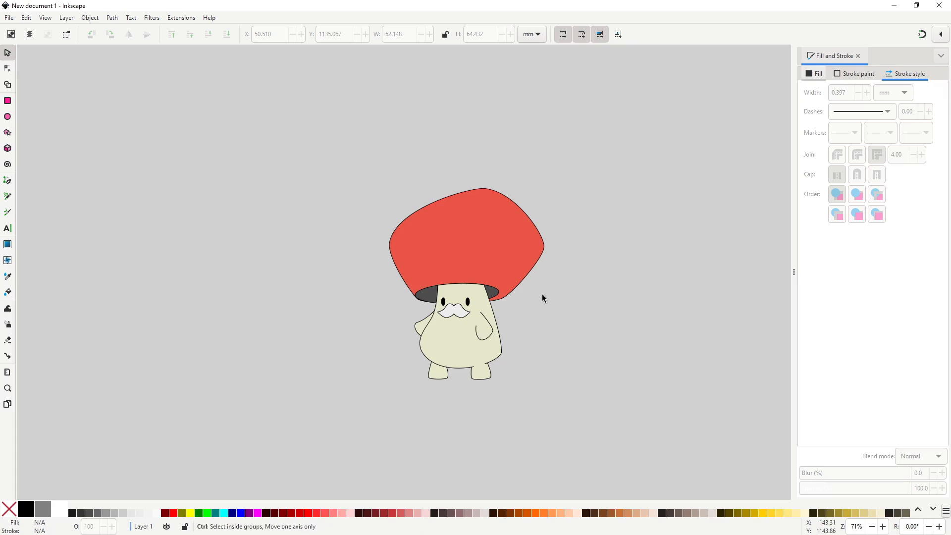
Draw an ellipse with radii of about 20.5 and 5.8 mm on the cap above the face, with black stroke and no fill.
{"action": "scroll", "coordinate": [542, 294], "scroll_direction": "up", "scroll_amount": 1}
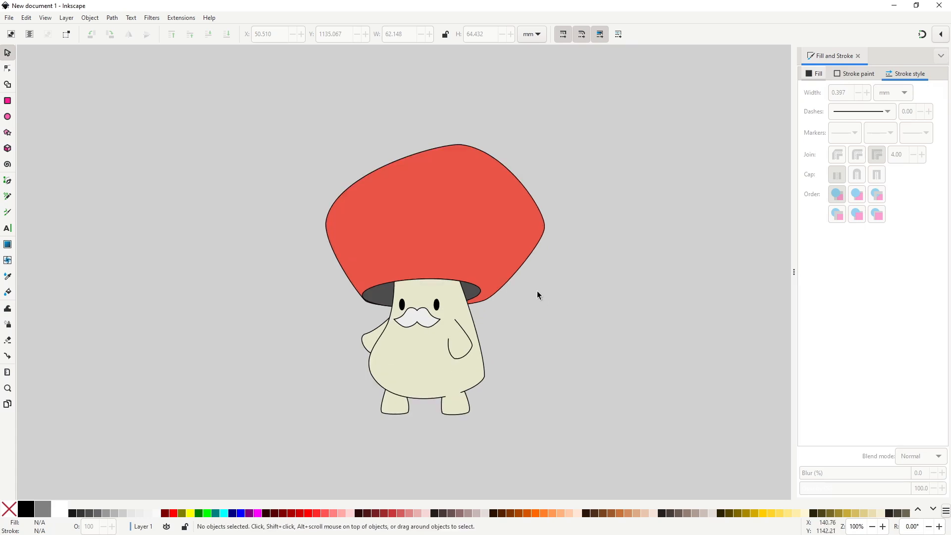
{"action": "left_click", "coordinate": [8, 116]}
{"action": "left_click_drag", "start_coordinate": [361, 279], "coordinate": [438, 300]}
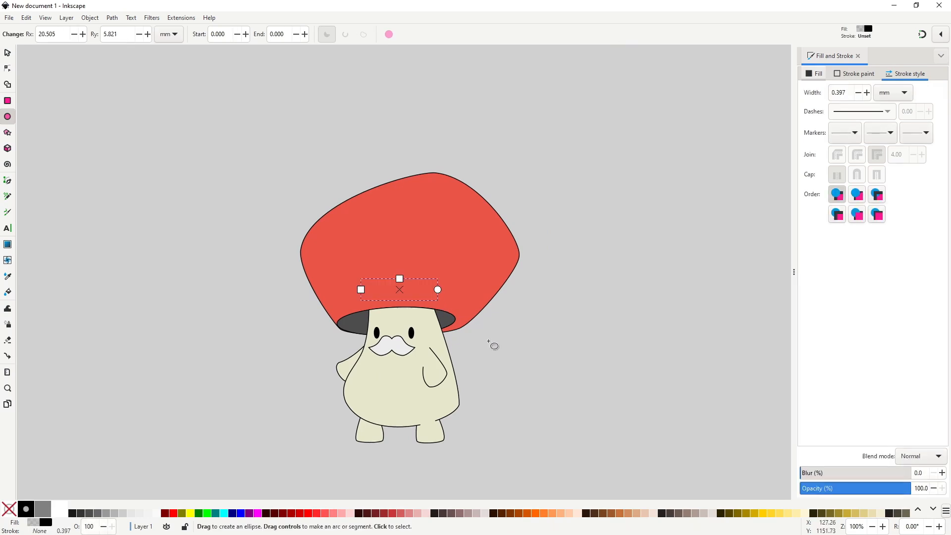
{"action": "left_click", "coordinate": [30, 508], "text": "shift"}
{"action": "left_click", "coordinate": [9, 510]}
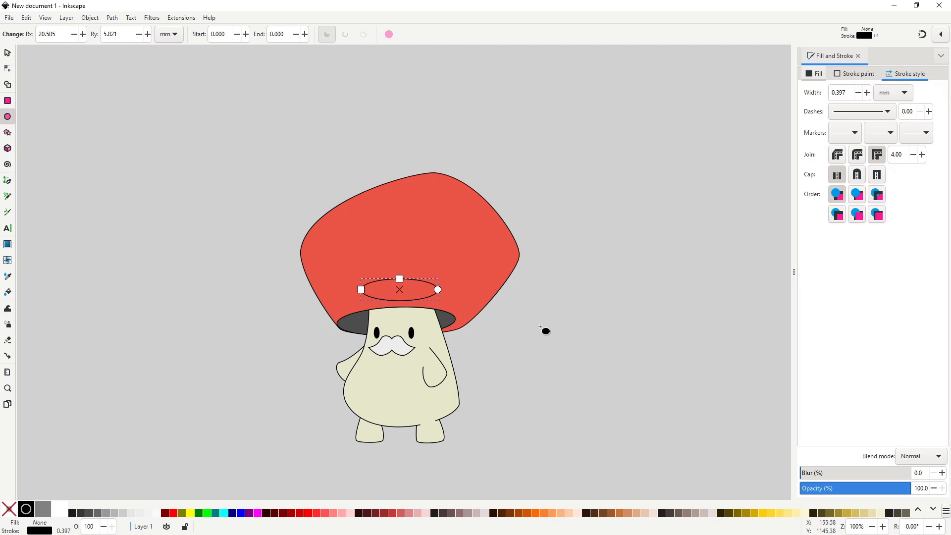
Convert the cap ellipse to a path and reshape its nodes into a spot with a domed top and flatter bottom.
{"action": "key", "text": "s"}
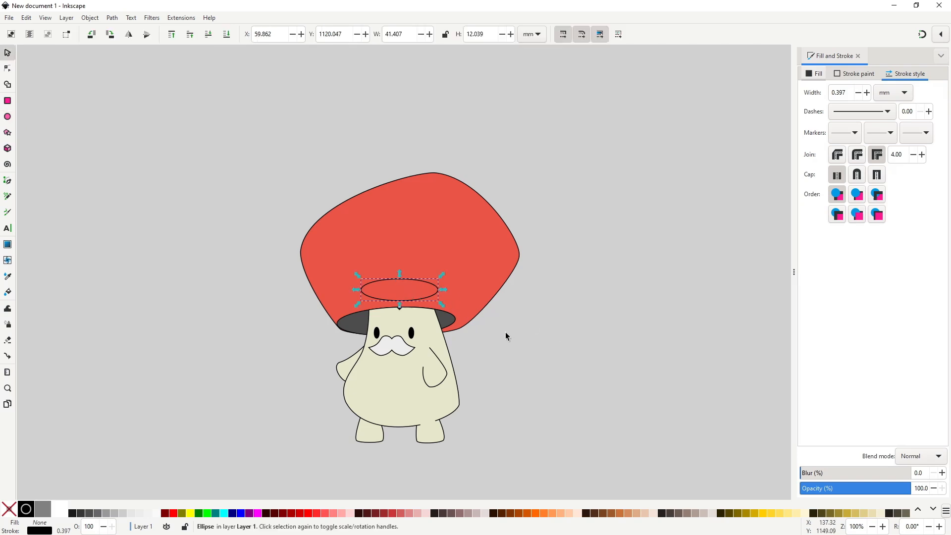
{"action": "key", "text": "n"}
{"action": "key", "text": "ctrl+shift+c"}
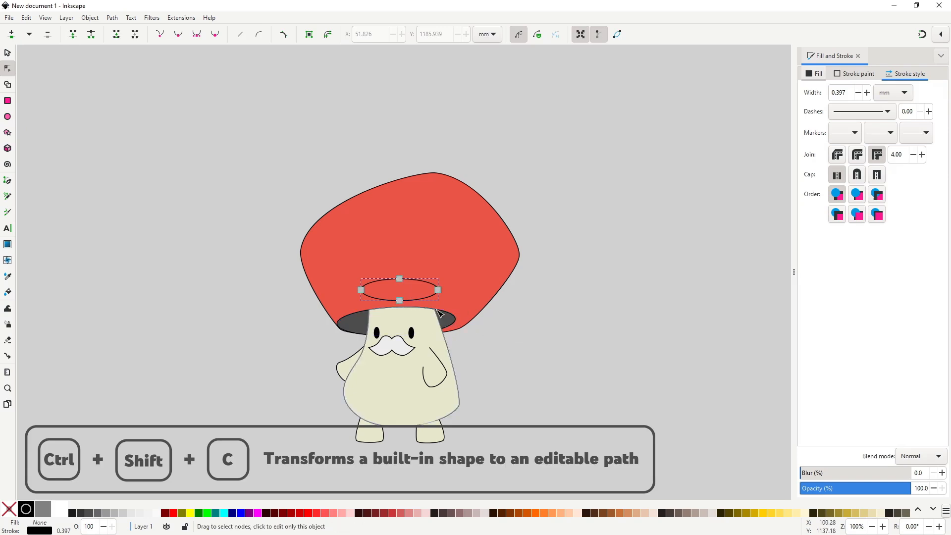
{"action": "scroll", "coordinate": [424, 301], "scroll_direction": "up", "scroll_amount": 2}
{"action": "left_click_drag", "start_coordinate": [379, 303], "coordinate": [378, 297]}
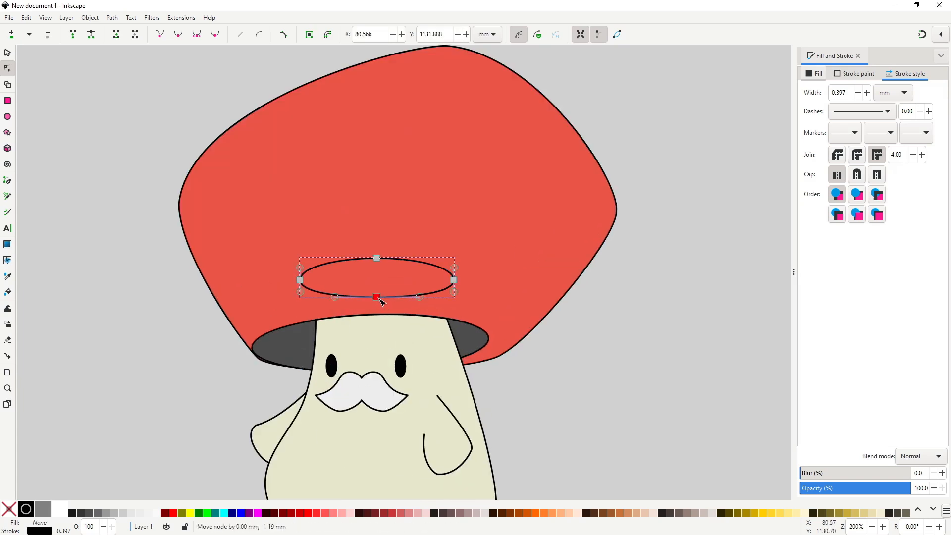
{"action": "left_click_drag", "start_coordinate": [454, 281], "coordinate": [458, 283]}
{"action": "left_click_drag", "start_coordinate": [377, 257], "coordinate": [388, 250]}
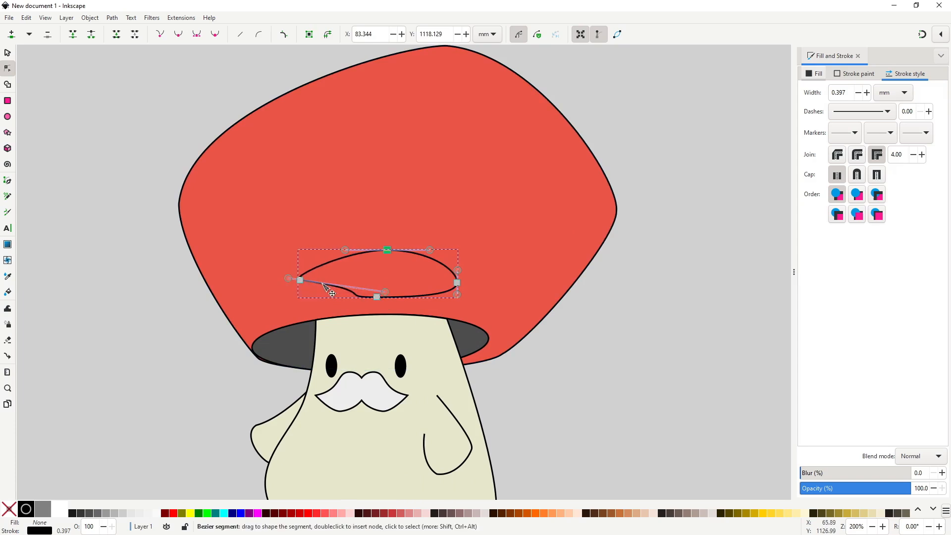
{"action": "left_click_drag", "start_coordinate": [304, 286], "coordinate": [314, 281]}
{"action": "left_click_drag", "start_coordinate": [456, 282], "coordinate": [454, 283]}
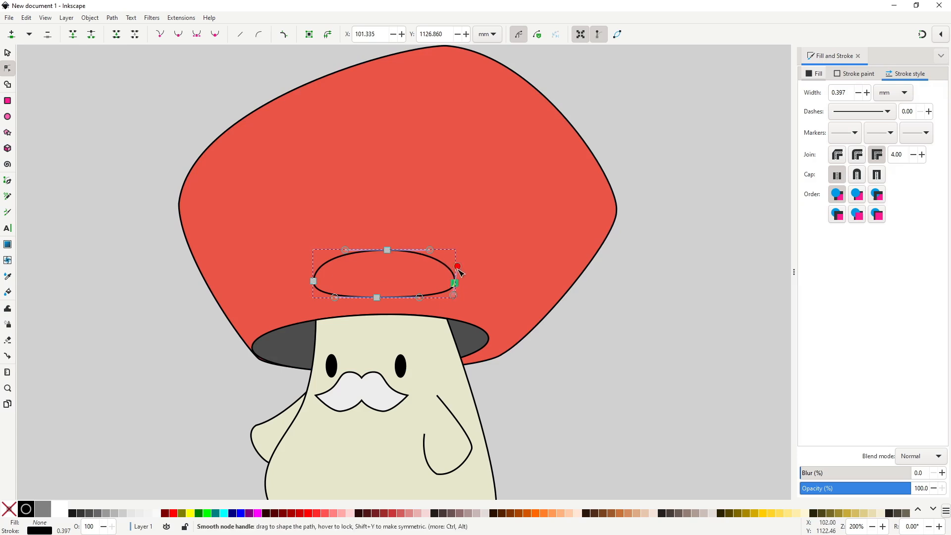
{"action": "key", "text": "s"}
{"action": "scroll", "coordinate": [590, 354], "scroll_direction": "down", "scroll_amount": 2}
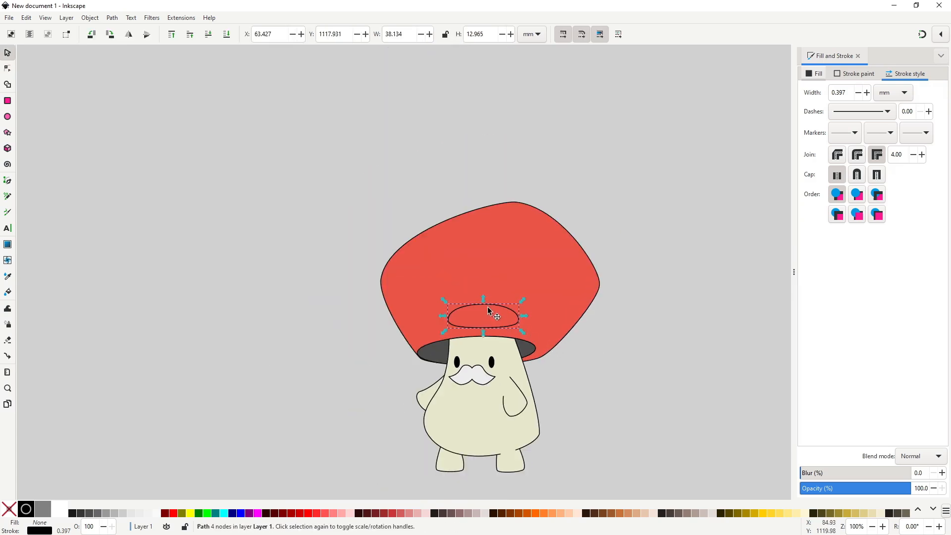
Duplicate the cap spot and place one copy above it in the middle of the cap.
{"action": "scroll", "coordinate": [485, 321], "scroll_direction": "up", "scroll_amount": 2}
{"action": "key", "text": "n"}
{"action": "key", "text": "s"}
{"action": "left_click_drag", "start_coordinate": [497, 294], "coordinate": [528, 207]}
{"action": "key", "text": "n"}
{"action": "key", "text": "s"}
{"action": "key", "text": "ctrl+d"}
Reshape the upper spot's nodes into a larger, rounder oval.
{"action": "key", "text": "n"}
{"action": "left_click_drag", "start_coordinate": [587, 214], "coordinate": [577, 224]}
{"action": "left_click_drag", "start_coordinate": [512, 229], "coordinate": [510, 259]}
{"action": "left_click_drag", "start_coordinate": [519, 182], "coordinate": [523, 175]}
{"action": "left_click_drag", "start_coordinate": [577, 230], "coordinate": [580, 238]}
{"action": "left_click_drag", "start_coordinate": [523, 176], "coordinate": [525, 169]}
{"action": "key", "text": "s"}
Duplicate the lower spot and move the copy to the right side of the cap.
{"action": "left_click", "coordinate": [497, 278]}
{"action": "key", "text": "ctrl+d"}
{"action": "left_click_drag", "start_coordinate": [497, 278], "coordinate": [611, 256]}
Reshape the nodes of the spot on the cap's right side into a narrow, slanted oval that follows the edge.
{"action": "key", "text": "n"}
{"action": "left_click_drag", "start_coordinate": [668, 252], "coordinate": [636, 244]}
{"action": "left_click_drag", "start_coordinate": [637, 262], "coordinate": [618, 277]}
{"action": "key", "text": "s"}
{"action": "key", "text": "n"}
{"action": "left_click_drag", "start_coordinate": [596, 344], "coordinate": [645, 321]}
{"action": "left_click_drag", "start_coordinate": [589, 309], "coordinate": [607, 291]}
{"action": "left_click_drag", "start_coordinate": [647, 247], "coordinate": [633, 262]}
{"action": "left_click_drag", "start_coordinate": [656, 309], "coordinate": [659, 311]}
{"action": "left_click_drag", "start_coordinate": [618, 278], "coordinate": [626, 279]}
{"action": "left_click", "coordinate": [659, 311]}
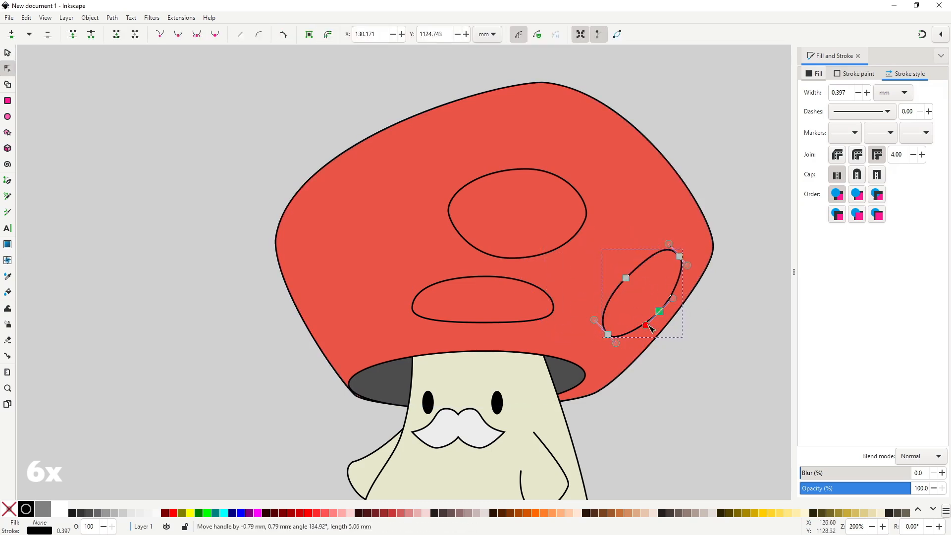
{"action": "key", "text": "s"}
Duplicate the lower spot, move the copy to the cap's left side and reshape its nodes into an upright oval.
{"action": "left_click", "coordinate": [436, 284]}
{"action": "key", "text": "ctrl+d"}
{"action": "left_click_drag", "start_coordinate": [436, 284], "coordinate": [321, 257]}
{"action": "left_click_drag", "start_coordinate": [443, 245], "coordinate": [292, 240]}
{"action": "key", "text": "n"}
{"action": "left_click_drag", "start_coordinate": [322, 192], "coordinate": [323, 199]}
{"action": "left_click_drag", "start_coordinate": [331, 284], "coordinate": [330, 276]}
{"action": "key", "text": "s"}
Adjust the size, angle and position of the existing cap spots for a more balanced arrangement.
{"action": "left_click_drag", "start_coordinate": [506, 170], "coordinate": [466, 170]}
{"action": "left_click_drag", "start_coordinate": [550, 263], "coordinate": [583, 285]}
{"action": "left_click_drag", "start_coordinate": [552, 261], "coordinate": [551, 238]}
{"action": "left_click_drag", "start_coordinate": [535, 289], "coordinate": [530, 297]}
{"action": "left_click_drag", "start_coordinate": [546, 251], "coordinate": [532, 236]}
{"action": "scroll", "coordinate": [434, 313], "scroll_direction": "down", "scroll_amount": 3}
{"action": "left_click", "coordinate": [515, 343]}
{"action": "scroll", "coordinate": [384, 297], "scroll_direction": "up", "scroll_amount": 2}
{"action": "left_click", "coordinate": [448, 270]}
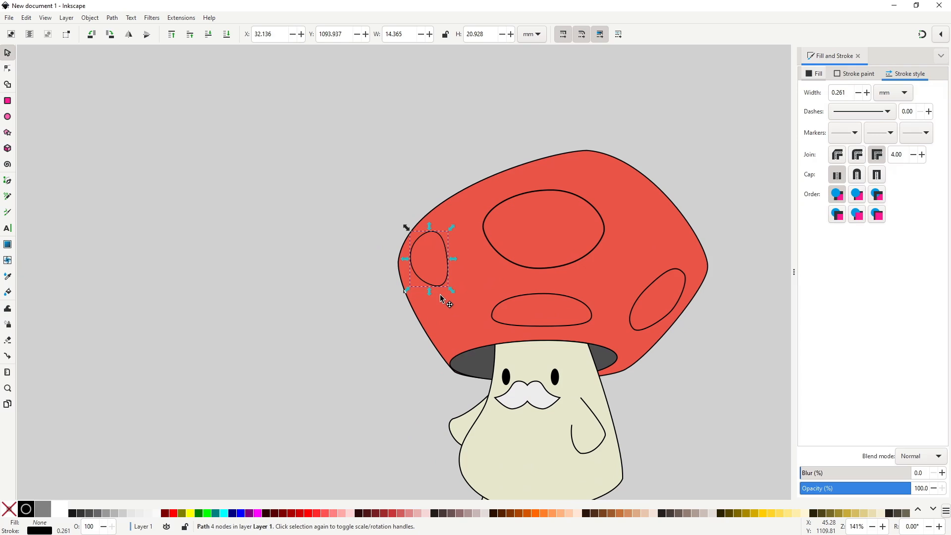
Duplicate the left spot and enlarge, rotate and reshape the copy so it overhangs the cap's upper right edge; shift the central spot right.
{"action": "left_click_drag", "start_coordinate": [439, 286], "coordinate": [680, 220]}
{"action": "left_click", "coordinate": [679, 220]}
{"action": "left_click_drag", "start_coordinate": [693, 223], "coordinate": [727, 253]}
{"action": "left_click", "coordinate": [690, 212]}
{"action": "left_click_drag", "start_coordinate": [719, 226], "coordinate": [706, 218]}
{"action": "key", "text": "n"}
{"action": "left_click_drag", "start_coordinate": [638, 220], "coordinate": [645, 217]}
{"action": "left_click_drag", "start_coordinate": [646, 163], "coordinate": [642, 166]}
{"action": "left_click_drag", "start_coordinate": [695, 238], "coordinate": [707, 240]}
{"action": "key", "text": "s"}
{"action": "scroll", "coordinate": [536, 266], "scroll_direction": "down", "scroll_amount": 2}
{"action": "scroll", "coordinate": [523, 275], "scroll_direction": "up", "scroll_amount": 2}
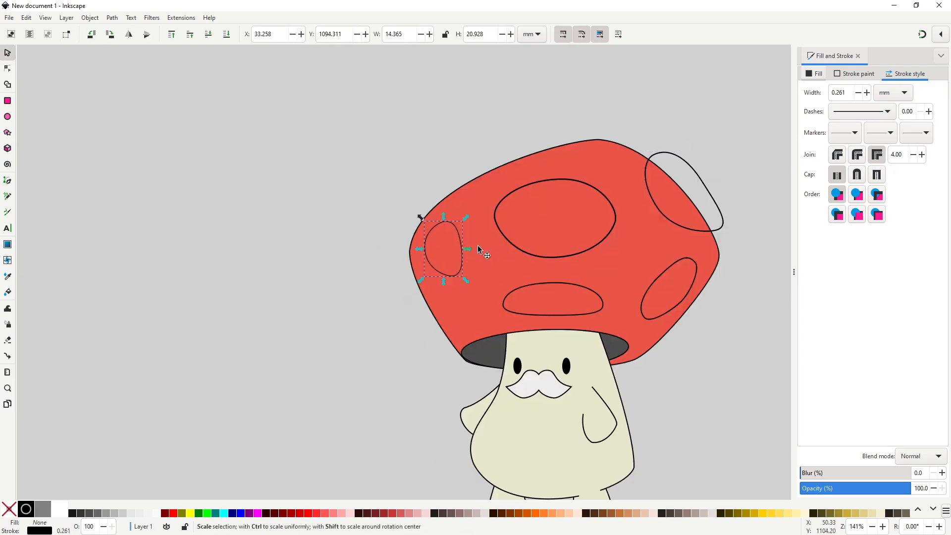
{"action": "left_click_drag", "start_coordinate": [523, 249], "coordinate": [548, 259]}
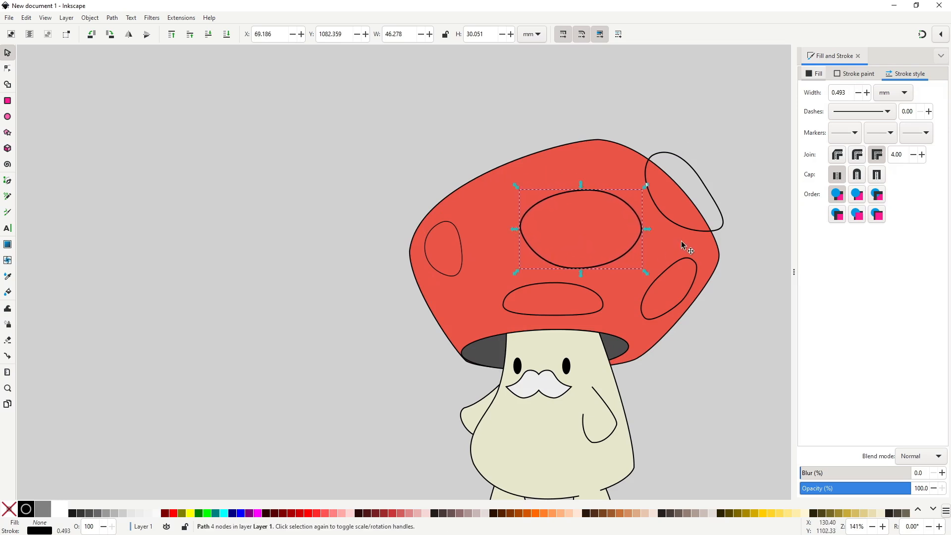
Duplicate the cap, raise the copy to the top and intersect it with the overhanging spot to trim it.
{"action": "left_click", "coordinate": [611, 178]}
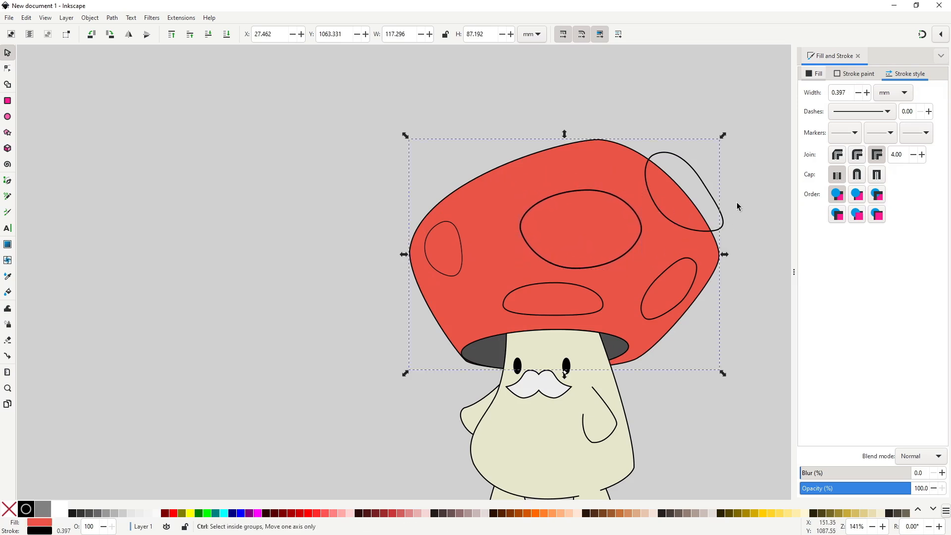
{"action": "key", "text": "Home"}
{"action": "left_click", "coordinate": [718, 199], "text": "shift"}
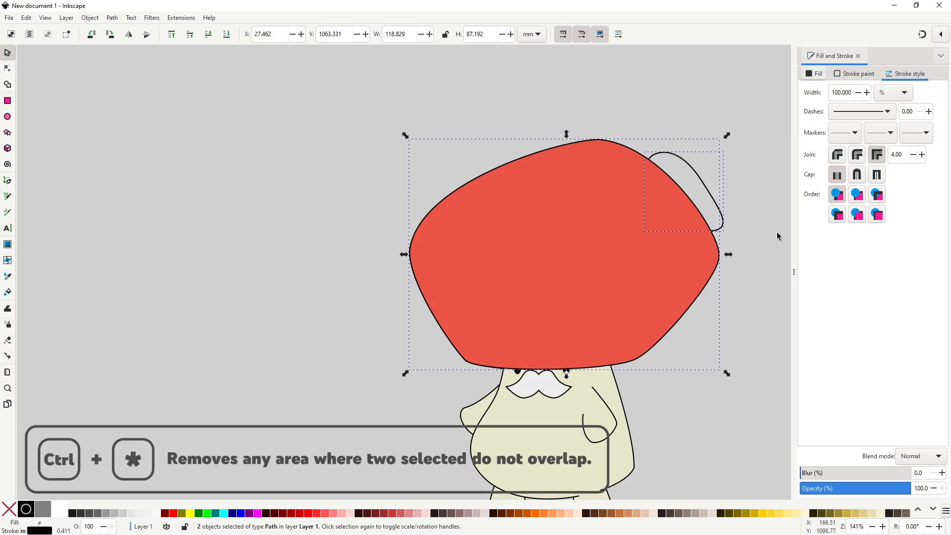
{"action": "key", "text": "ctrl+asterisk"}
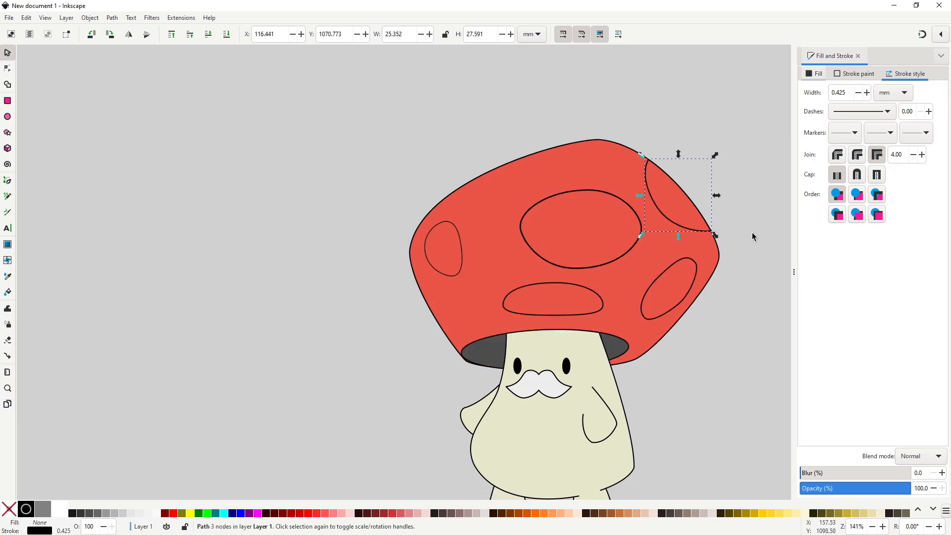
Duplicate the left spot and place a smaller copy below it near the cap's lower left edge.
{"action": "left_click", "coordinate": [425, 252]}
{"action": "key", "text": "ctrl+d"}
{"action": "left_click_drag", "start_coordinate": [424, 257], "coordinate": [445, 321]}
{"action": "left_click_drag", "start_coordinate": [450, 274], "coordinate": [436, 298]}
{"action": "left_click_drag", "start_coordinate": [432, 300], "coordinate": [433, 250]}
Adjust the large central spot's shape and position, tilting it upward to the right.
{"action": "mouse_move", "coordinate": [574, 188]}
{"action": "left_mouse_down"}
{"action": "mouse_move", "coordinate": [558, 178]}
{"action": "mouse_move", "coordinate": [578, 153]}
{"action": "mouse_move", "coordinate": [572, 184]}
{"action": "left_mouse_up"}
{"action": "left_click", "coordinate": [565, 179]}
{"action": "left_click", "coordinate": [696, 386]}
{"action": "scroll", "coordinate": [696, 387], "scroll_direction": "down", "scroll_amount": 2}
{"action": "left_click_drag", "start_coordinate": [700, 392], "coordinate": [523, 307]}
{"action": "key", "text": "n"}
{"action": "key", "text": "s"}
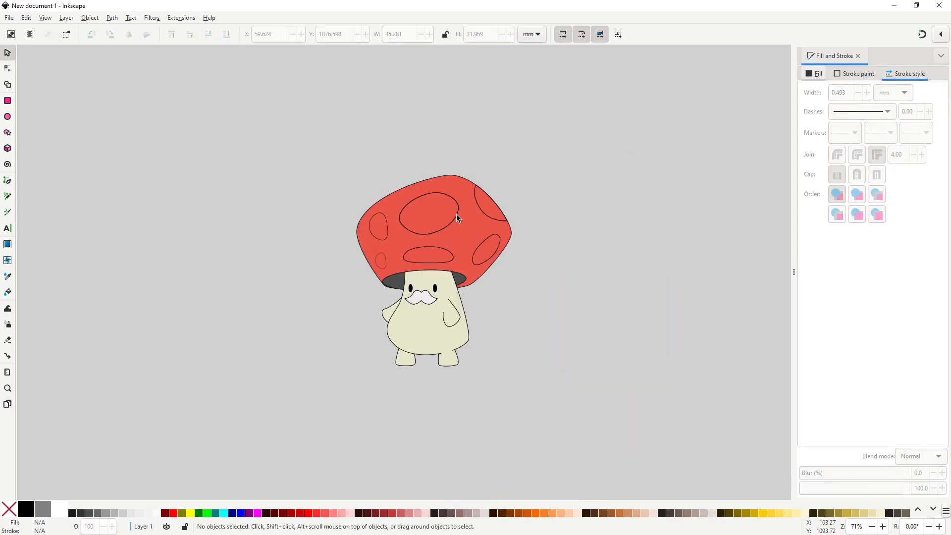
Select all six cap spots and give them a pale off-white flat fill.
{"action": "left_click", "coordinate": [457, 214]}
{"action": "left_click", "coordinate": [488, 216], "text": "shift"}
{"action": "left_click", "coordinate": [490, 249], "text": "shift"}
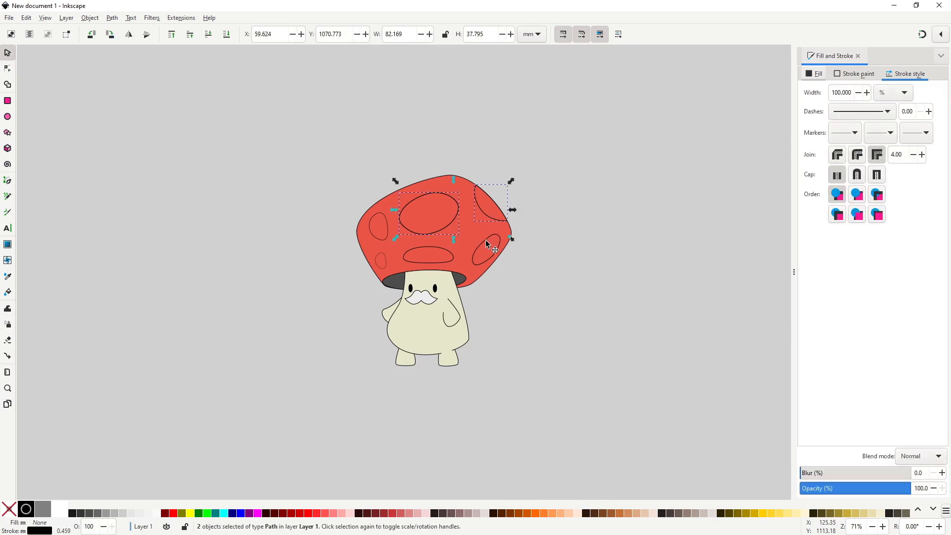
{"action": "left_click", "coordinate": [443, 251], "text": "shift"}
{"action": "left_click", "coordinate": [381, 260], "text": "shift"}
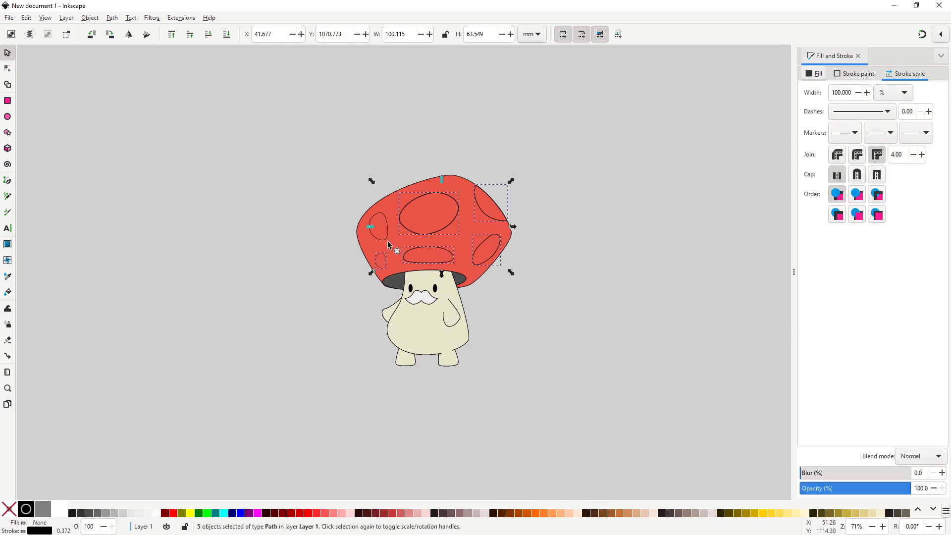
{"action": "left_click", "coordinate": [389, 239], "text": "shift"}
{"action": "scroll", "coordinate": [395, 276], "scroll_direction": "right", "scroll_amount": 5}
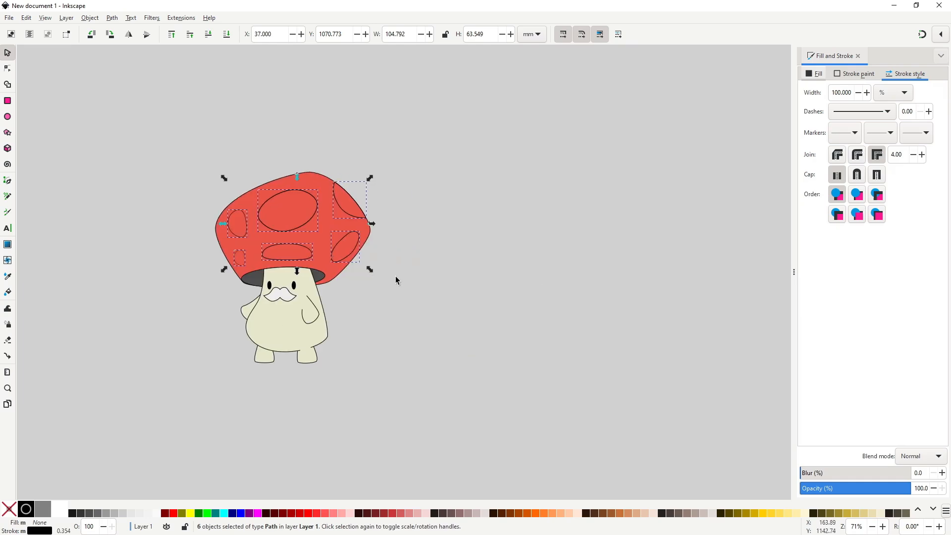
{"action": "left_click", "coordinate": [818, 74]}
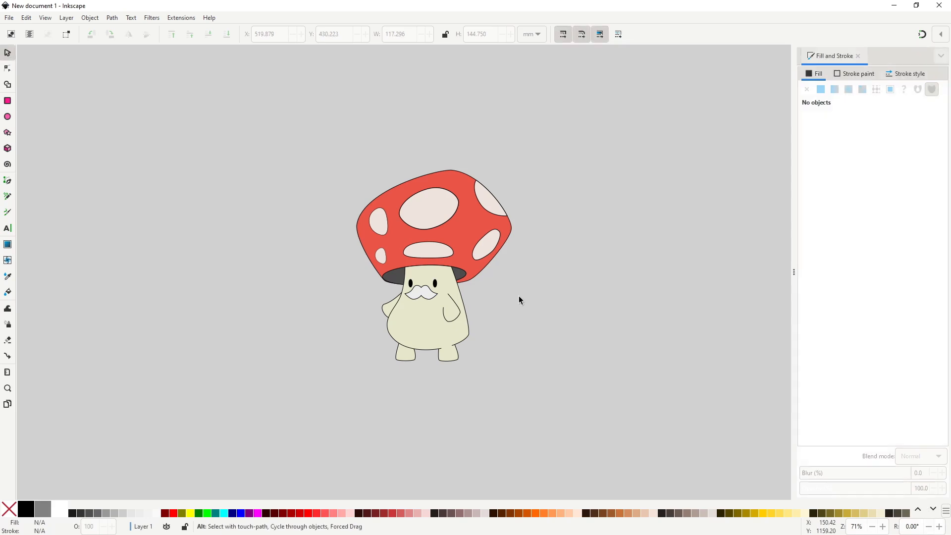
Draw a closed Pen shape for the cap's shadow, crossing its right and lower parts and extending outside the cap.
{"action": "key", "text": "b"}
{"action": "scroll", "coordinate": [497, 297], "scroll_direction": "up", "scroll_amount": 1}
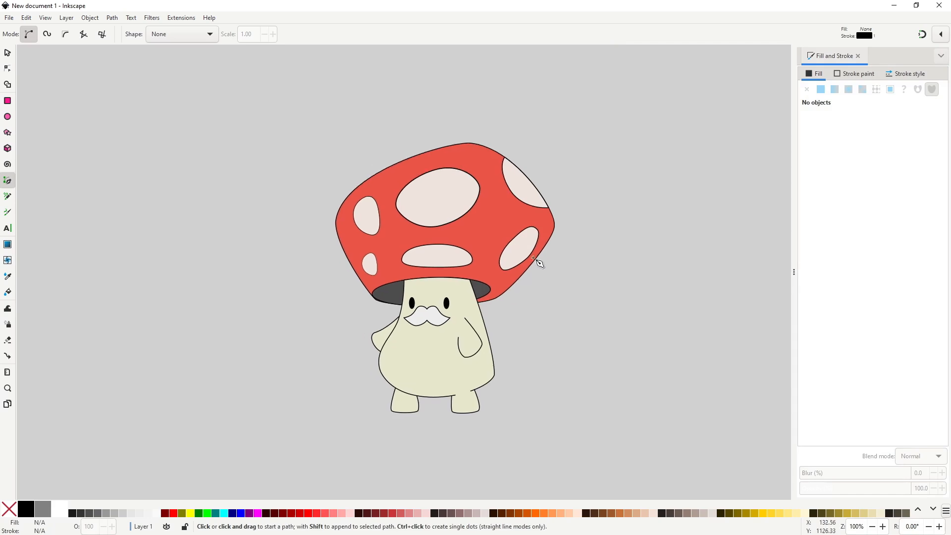
{"action": "left_click", "coordinate": [540, 189]}
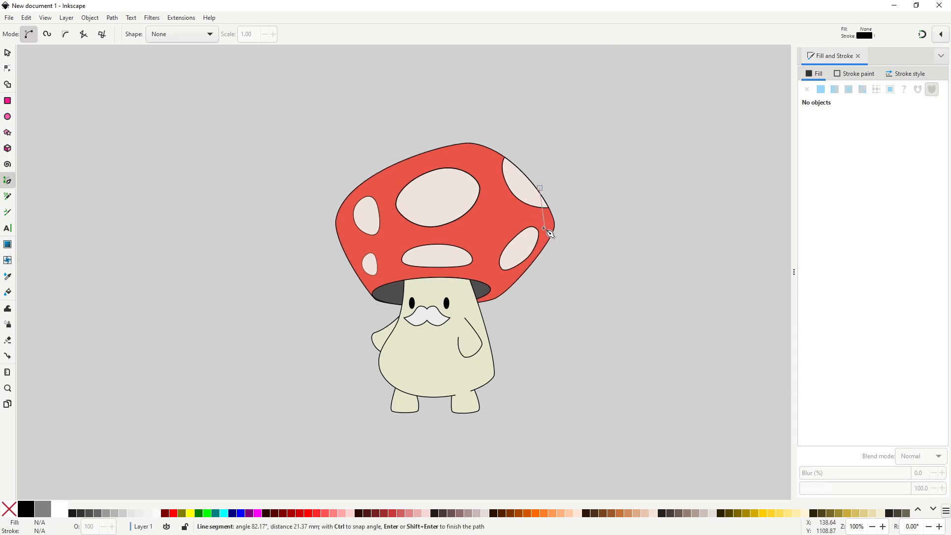
{"action": "left_click", "coordinate": [544, 228]}
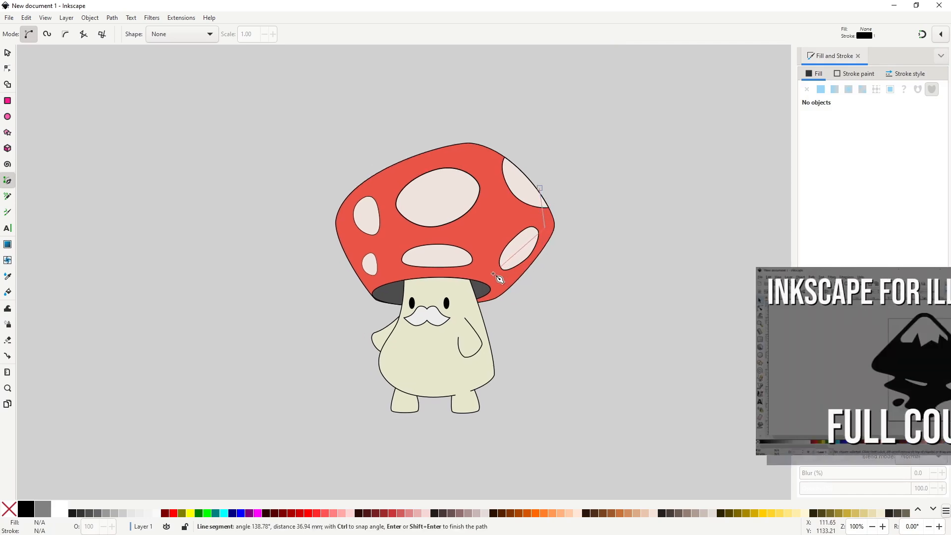
{"action": "left_click", "coordinate": [495, 274]}
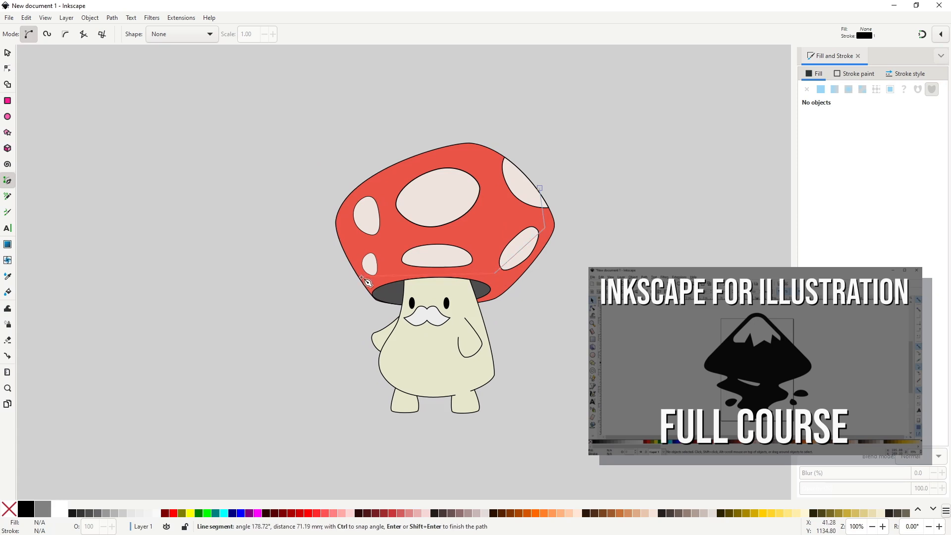
{"action": "left_click_drag", "start_coordinate": [356, 285], "coordinate": [294, 328]}
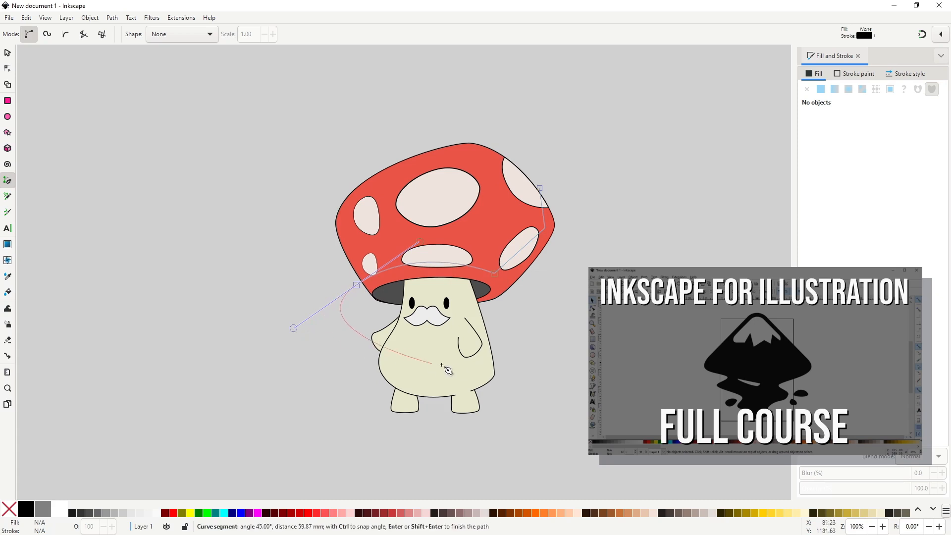
{"action": "left_click", "coordinate": [570, 334]}
{"action": "left_click", "coordinate": [600, 226]}
{"action": "left_click", "coordinate": [559, 167]}
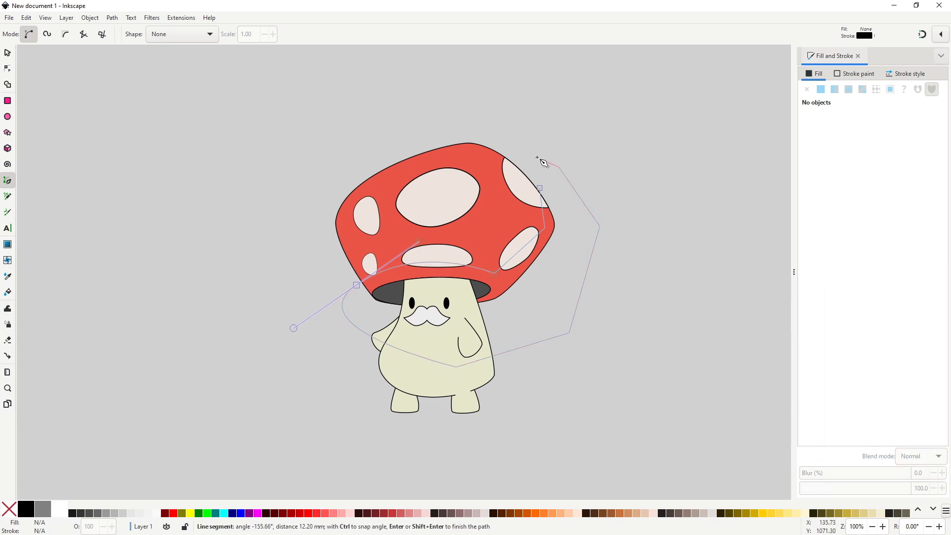
{"action": "left_click", "coordinate": [536, 156]}
{"action": "left_click", "coordinate": [540, 189]}
Adjust the cap shadow outline's nodes and handles so its inner edge curves along the cap's right and lower rim.
{"action": "key", "text": "n"}
{"action": "left_click", "coordinate": [495, 273]}
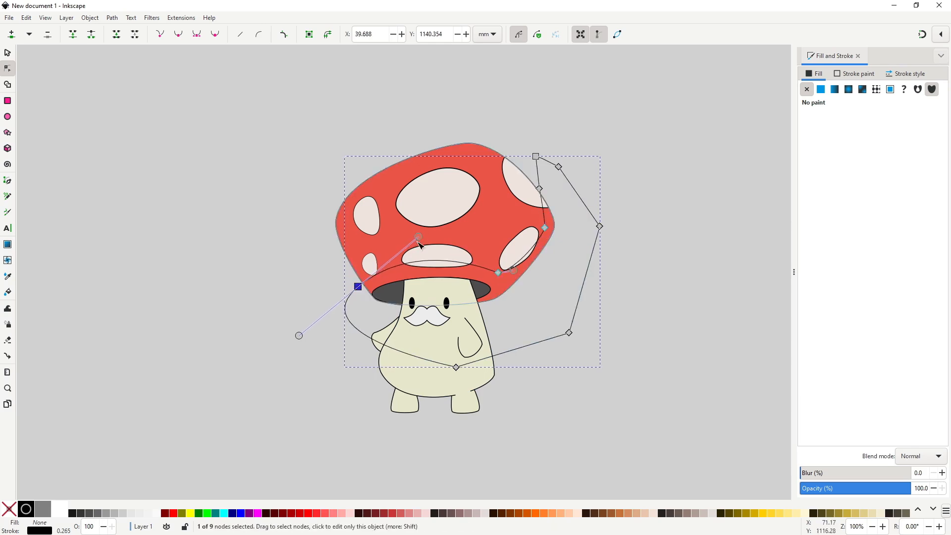
{"action": "scroll", "coordinate": [546, 226], "scroll_direction": "up", "scroll_amount": 3}
{"action": "left_click_drag", "start_coordinate": [545, 240], "coordinate": [546, 237]}
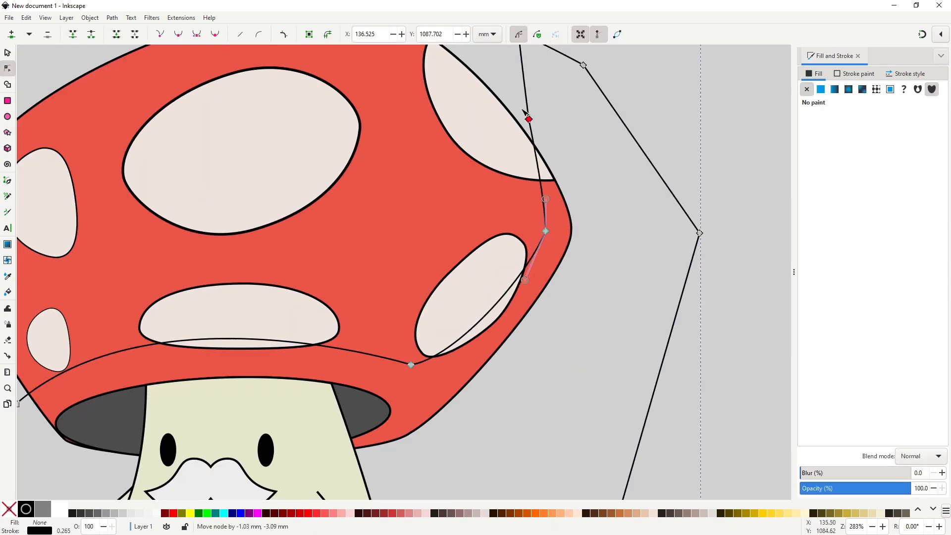
{"action": "scroll", "coordinate": [546, 237], "scroll_direction": "down", "scroll_amount": 3}
{"action": "left_click", "coordinate": [554, 362]}
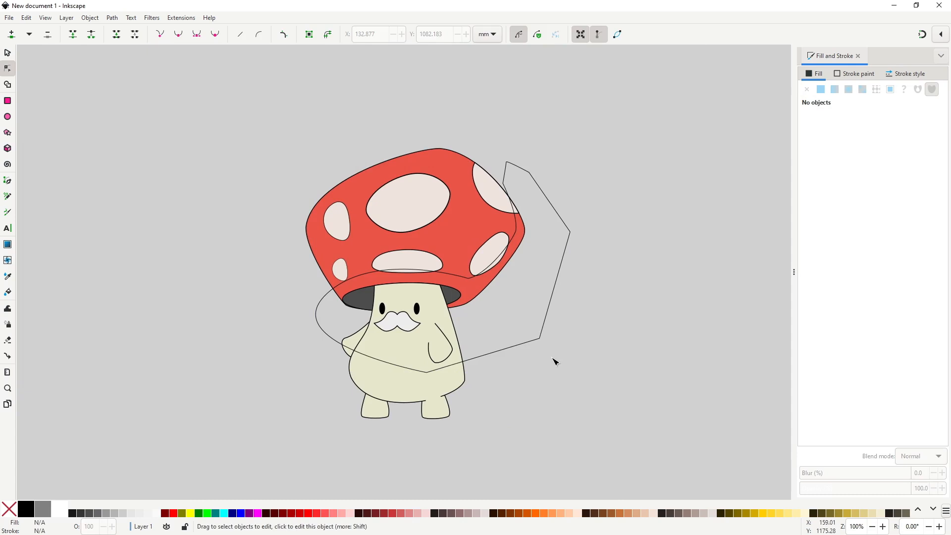
Duplicate the cap, raise the copy to the top and intersect it with the shadow outline.
{"action": "left_click", "coordinate": [467, 226]}
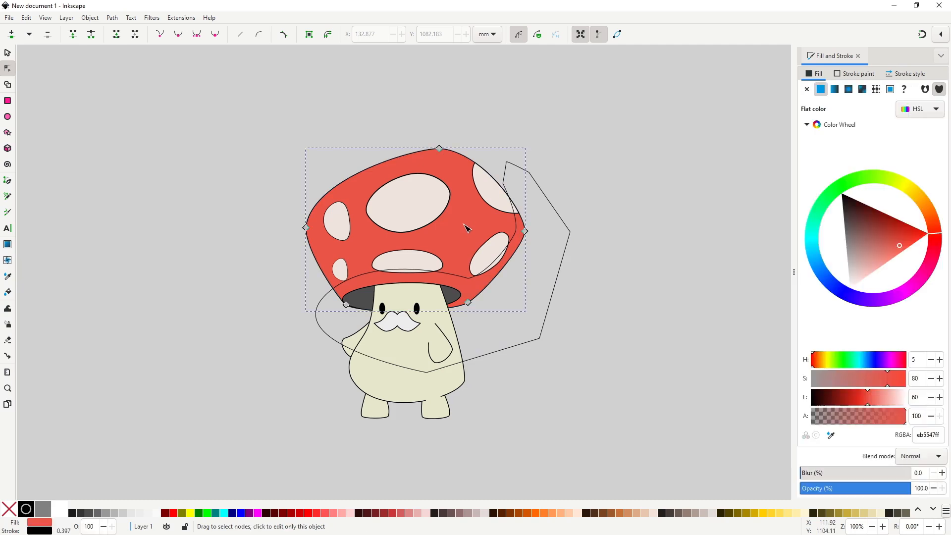
{"action": "key", "text": "s"}
{"action": "key", "text": "Home"}
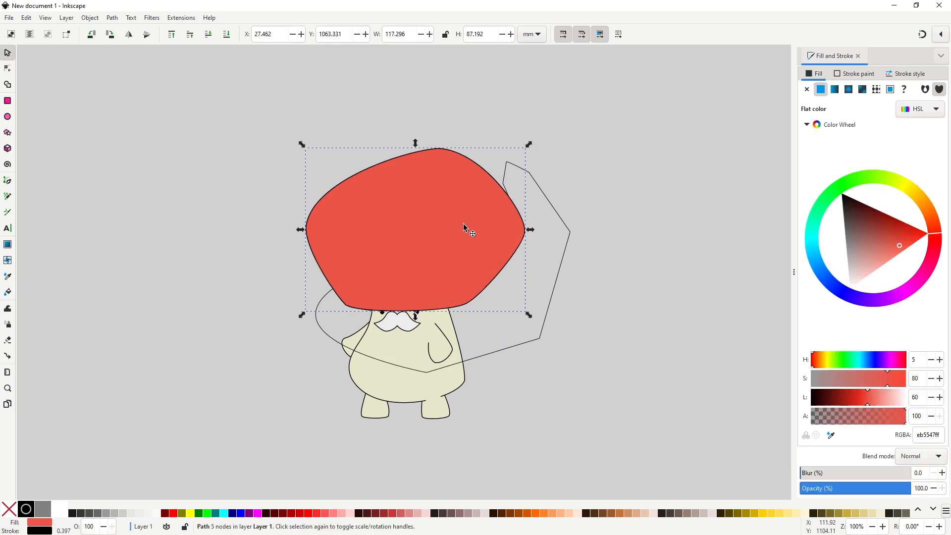
{"action": "left_click", "coordinate": [568, 238], "text": "shift"}
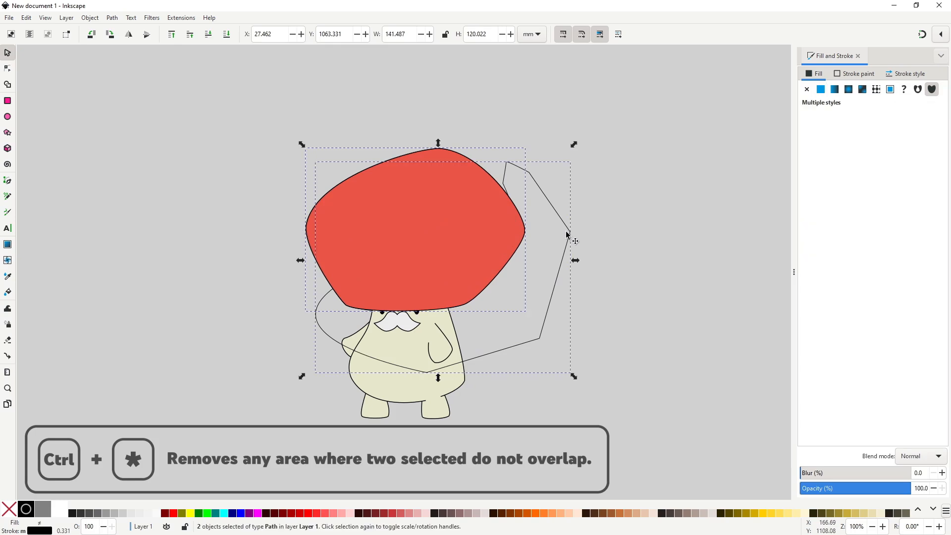
{"action": "key", "text": "ctrl+asterisk"}
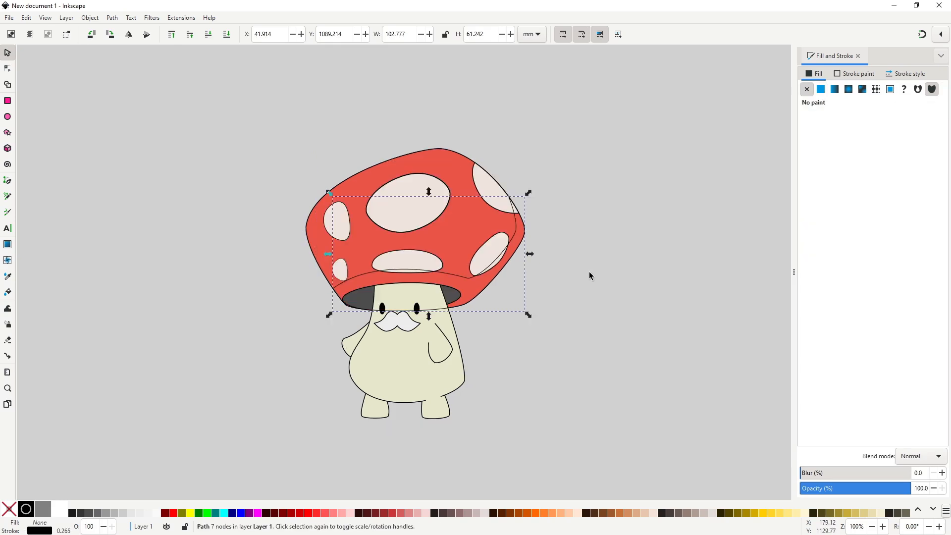
Fill the cap shadow with dark red (H 5, S 55, L 30) at alpha 30 and remove its stroke.
{"action": "left_click", "coordinate": [821, 91]}
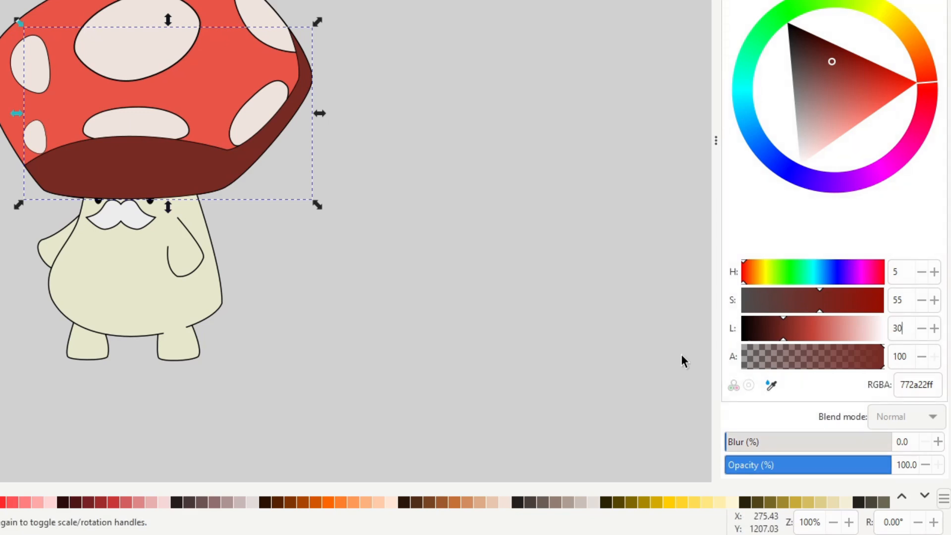
{"action": "left_click_drag", "start_coordinate": [851, 358], "coordinate": [801, 356]}
{"action": "left_click_drag", "start_coordinate": [800, 356], "coordinate": [784, 351]}
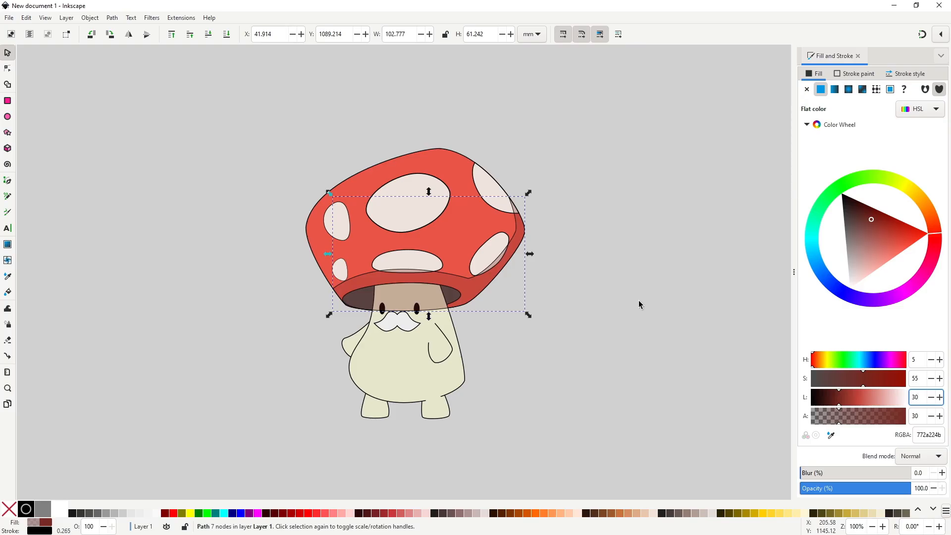
{"action": "left_click", "coordinate": [15, 509], "text": "shift"}
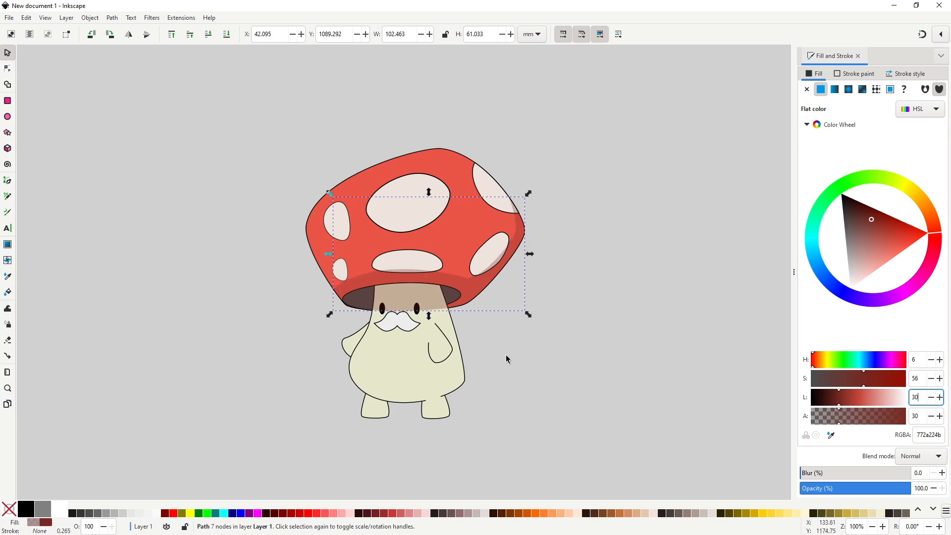
Lower the cap shadow in the stacking order until it lies beneath the body and the spots.
{"action": "left_click", "coordinate": [520, 341]}
{"action": "left_click", "coordinate": [490, 279]}
{"action": "key", "text": "Page_Down"}
{"action": "key", "text": "Page_Down"}
{"action": "key", "text": "Page_Down"}
{"action": "key", "text": "Page_Down"}
{"action": "key", "text": "Page_Down"}
{"action": "key", "text": "Page_Down"}
{"action": "key", "text": "Page_Down"}
{"action": "key", "text": "Page_Down"}
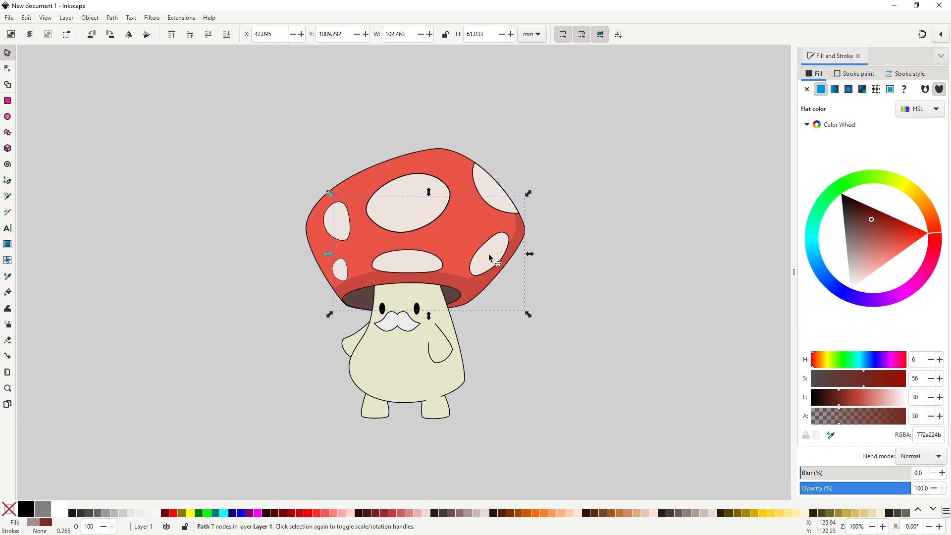
Lower the two spots on the cap's right side beneath the cap shadow.
{"action": "left_click", "coordinate": [492, 257]}
{"action": "key", "text": "Page_Down"}
{"action": "left_click", "coordinate": [501, 202]}
{"action": "key", "text": "Page_Down"}
{"action": "left_click", "coordinate": [523, 334]}
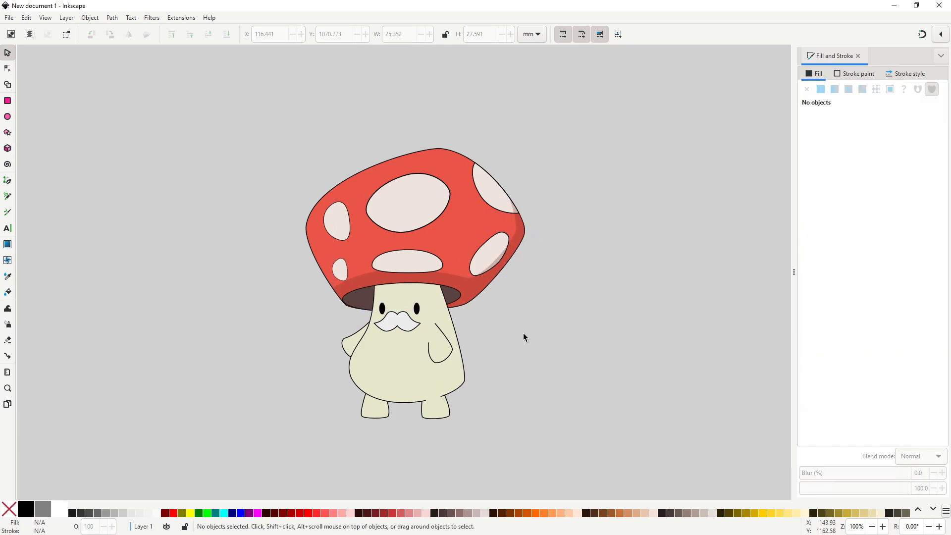
Draw a closed Pen shape for the body's shadow, covering its top, right side and bottom and extending beyond its outline.
{"action": "scroll", "coordinate": [523, 334], "scroll_direction": "up", "scroll_amount": 1}
{"action": "key", "text": "b"}
{"action": "left_click", "coordinate": [317, 281]}
{"action": "mouse_move", "coordinate": [408, 279]}
{"action": "left_mouse_down"}
{"action": "mouse_move", "coordinate": [449, 294]}
{"action": "mouse_move", "coordinate": [412, 293]}
{"action": "left_mouse_up"}
{"action": "left_click", "coordinate": [437, 396]}
{"action": "left_click_drag", "start_coordinate": [282, 395], "coordinate": [248, 369]}
{"action": "left_click", "coordinate": [352, 453]}
{"action": "left_click_drag", "start_coordinate": [427, 451], "coordinate": [446, 445]}
{"action": "left_click_drag", "start_coordinate": [479, 426], "coordinate": [487, 409]}
{"action": "left_click_drag", "start_coordinate": [489, 371], "coordinate": [488, 355]}
{"action": "left_click_drag", "start_coordinate": [479, 309], "coordinate": [465, 249]}
{"action": "left_click_drag", "start_coordinate": [426, 214], "coordinate": [406, 211]}
{"action": "left_click_drag", "start_coordinate": [351, 210], "coordinate": [340, 214]}
{"action": "left_click_drag", "start_coordinate": [324, 224], "coordinate": [316, 232]}
{"action": "left_click_drag", "start_coordinate": [302, 266], "coordinate": [303, 272]}
{"action": "left_click", "coordinate": [316, 282]}
Adjust the nodes and curves at the lower left and lower right of the body shadow outline.
{"action": "key", "text": "n"}
{"action": "left_click_drag", "start_coordinate": [320, 429], "coordinate": [308, 440]}
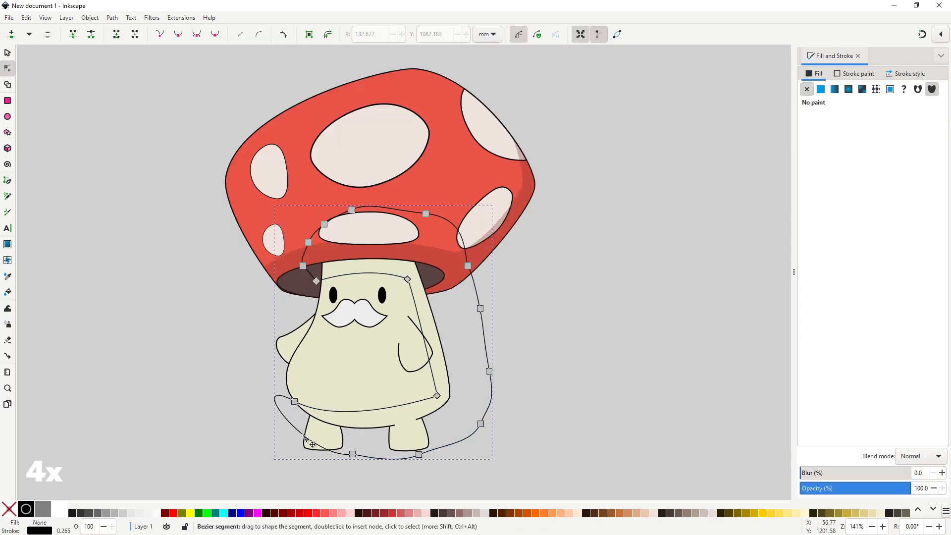
{"action": "left_click_drag", "start_coordinate": [294, 402], "coordinate": [291, 397]}
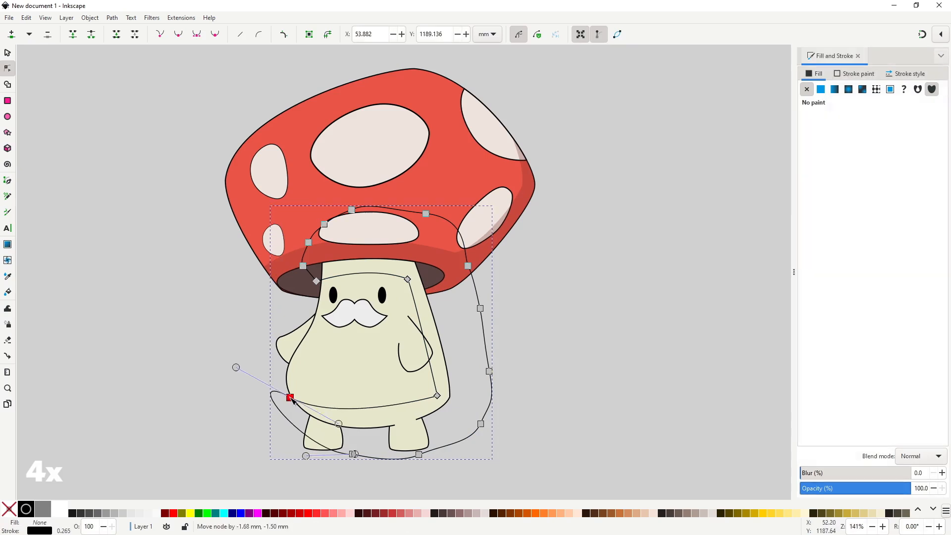
{"action": "left_click_drag", "start_coordinate": [438, 396], "coordinate": [433, 395]}
{"action": "left_click_drag", "start_coordinate": [434, 395], "coordinate": [437, 390]}
{"action": "key", "text": "s"}
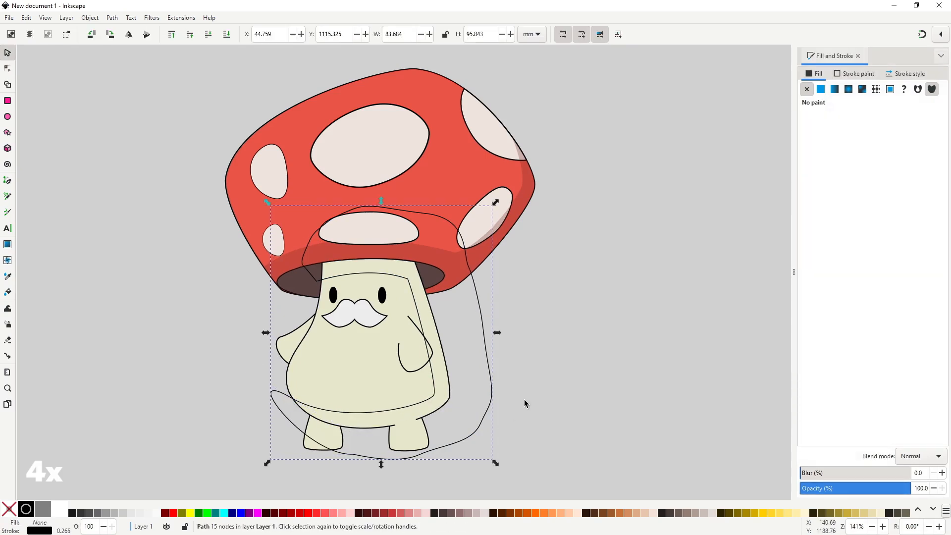
Duplicate the body, bring the copy to the front, and intersect it with the shadow outline to trim the body shadow.
{"action": "left_click", "coordinate": [424, 370]}
{"action": "key", "text": "Home"}
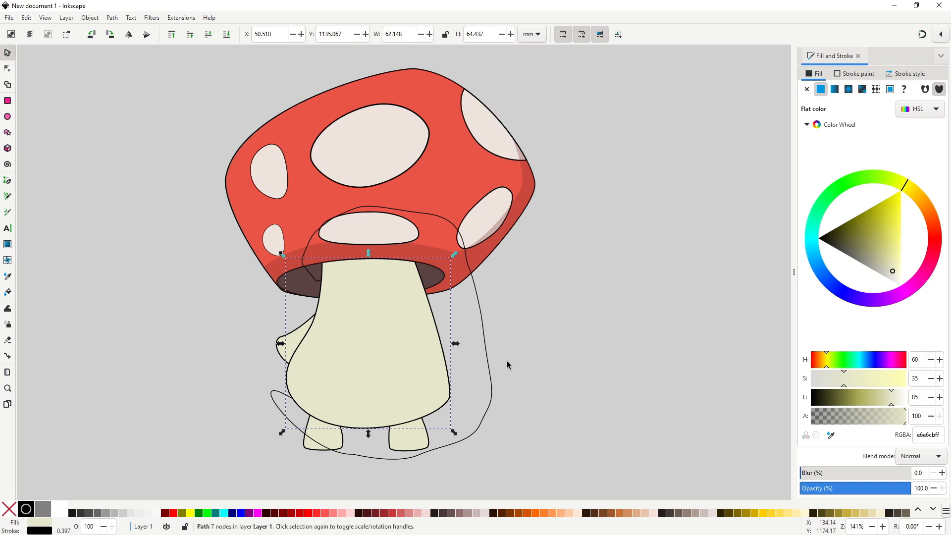
{"action": "left_click", "coordinate": [490, 355], "text": "shift"}
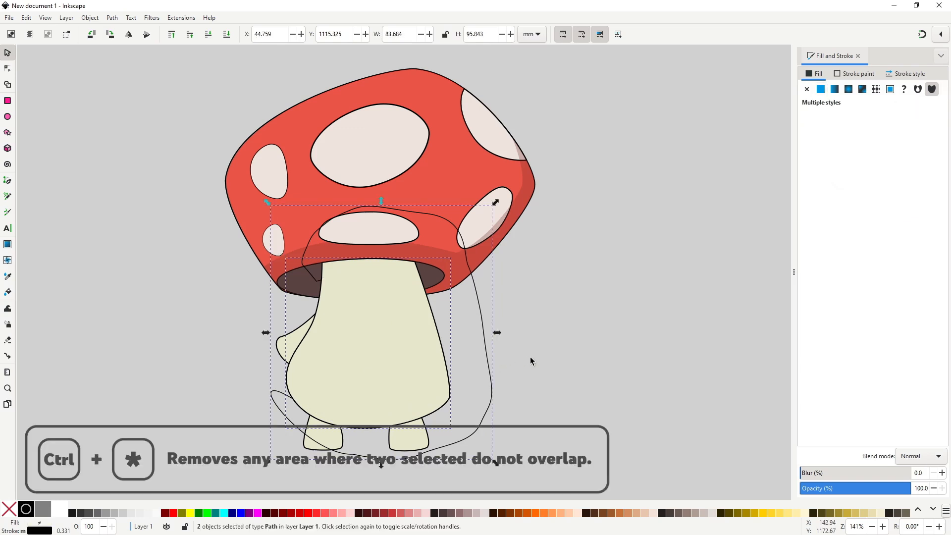
{"action": "key", "text": "ctrl+asterisk"}
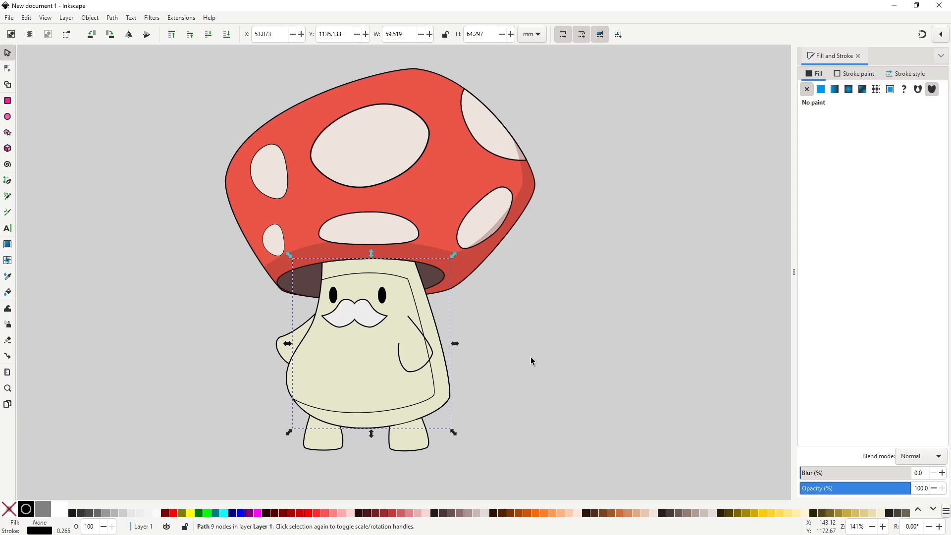
Copy the cap shadow's semi-transparent fill and stroke style onto the trimmed body shadow.
{"action": "left_click", "coordinate": [468, 258]}
{"action": "key", "text": "ctrl+c"}
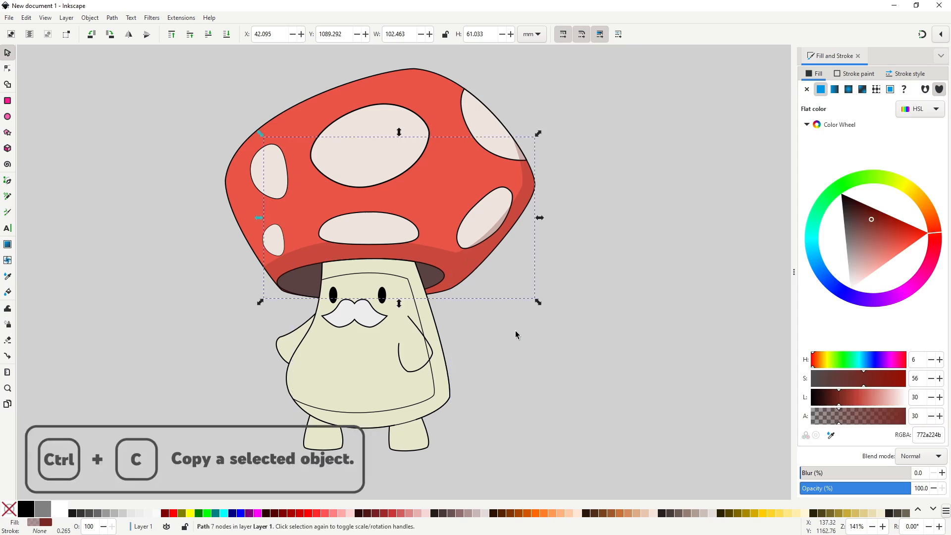
{"action": "left_click", "coordinate": [417, 310]}
{"action": "key", "text": "ctrl+shift+v"}
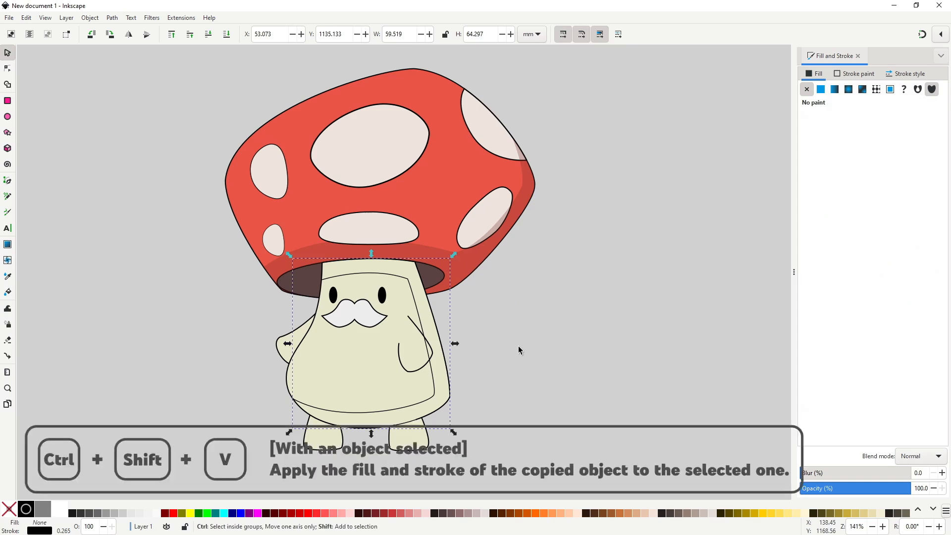
{"action": "key", "text": "ctrl+shift+v"}
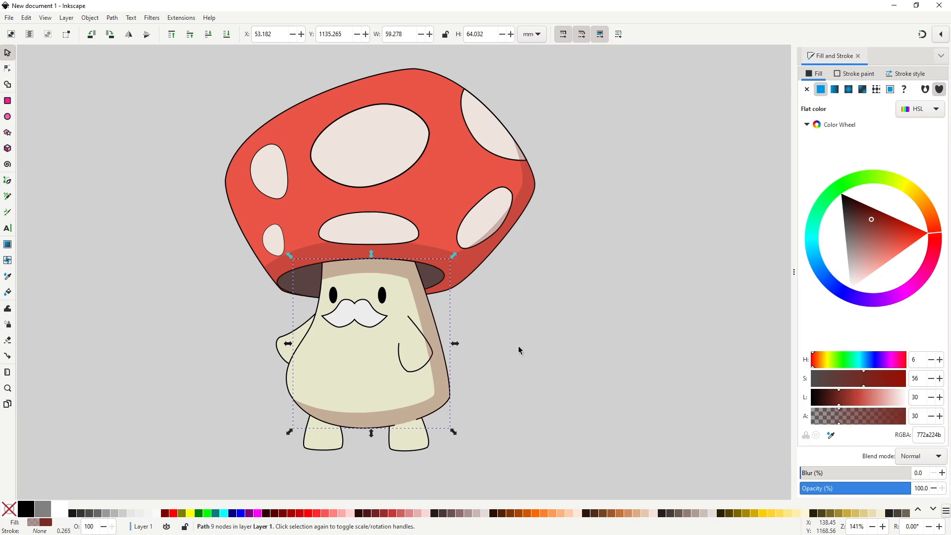
{"action": "left_click", "coordinate": [429, 363]}
{"action": "left_click", "coordinate": [499, 360]}
{"action": "scroll", "coordinate": [499, 360], "scroll_direction": "down", "scroll_amount": 1}
{"action": "scroll", "coordinate": [438, 375], "scroll_direction": "up", "scroll_amount": 1}
{"action": "double_click", "coordinate": [470, 396]}
{"action": "key", "text": "s"}
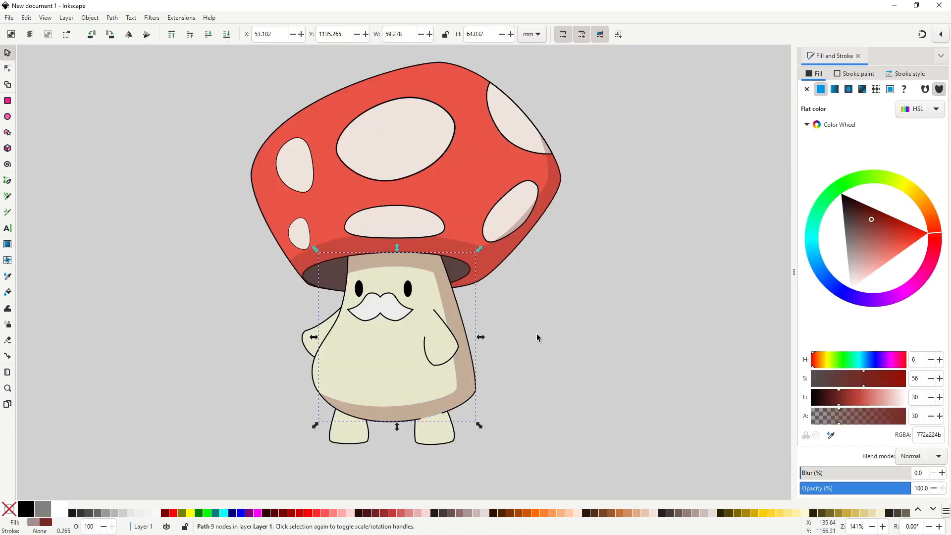
{"action": "left_click", "coordinate": [515, 358]}
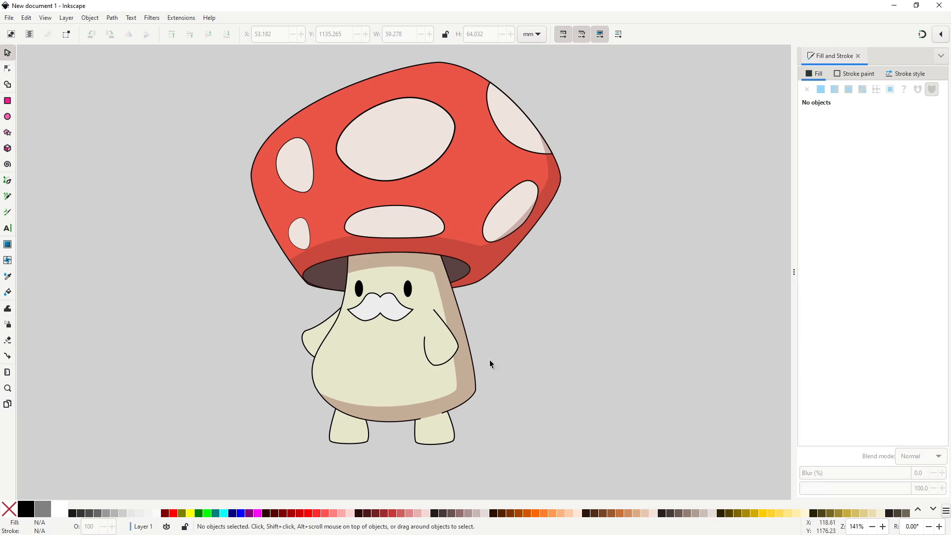
Create a shadow for the right arm from a copy offset slightly downward, styled like the cap shadow and placed beneath the arm.
{"action": "left_click", "coordinate": [442, 347]}
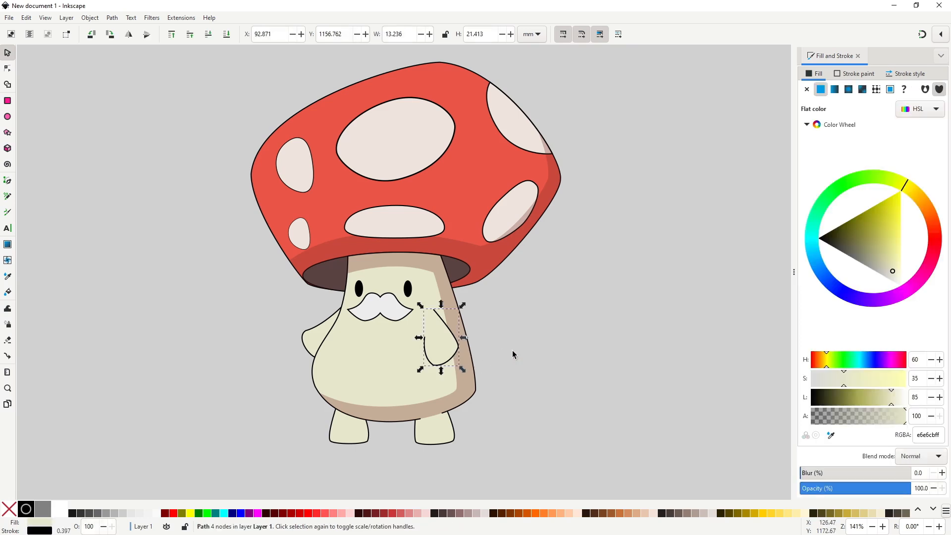
{"action": "left_click_drag", "start_coordinate": [449, 338], "coordinate": [449, 362]}
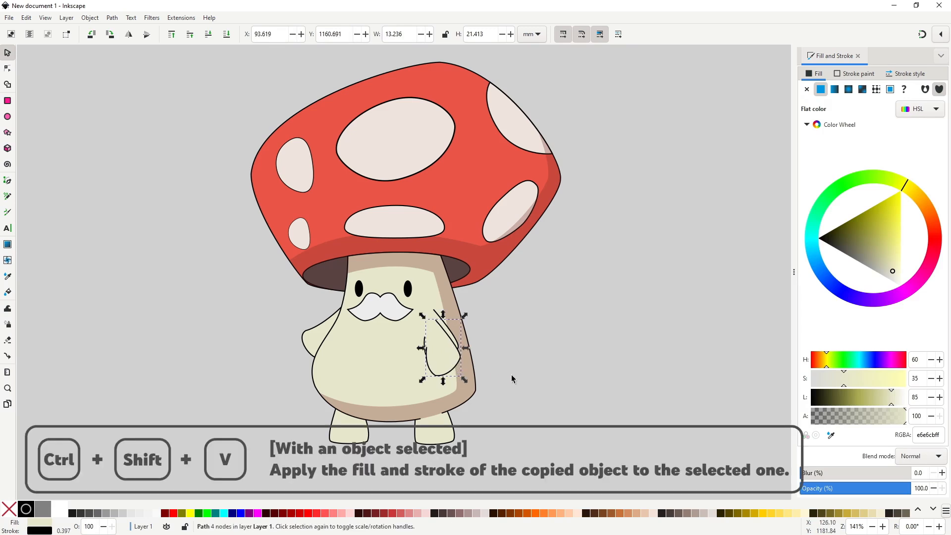
{"action": "key", "text": "ctrl+shift+v"}
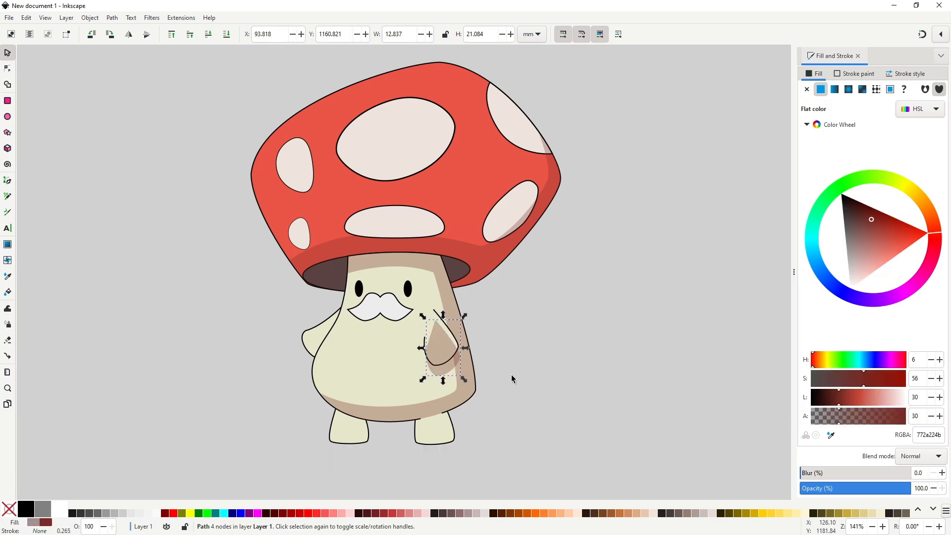
{"action": "key", "text": "Page_Down"}
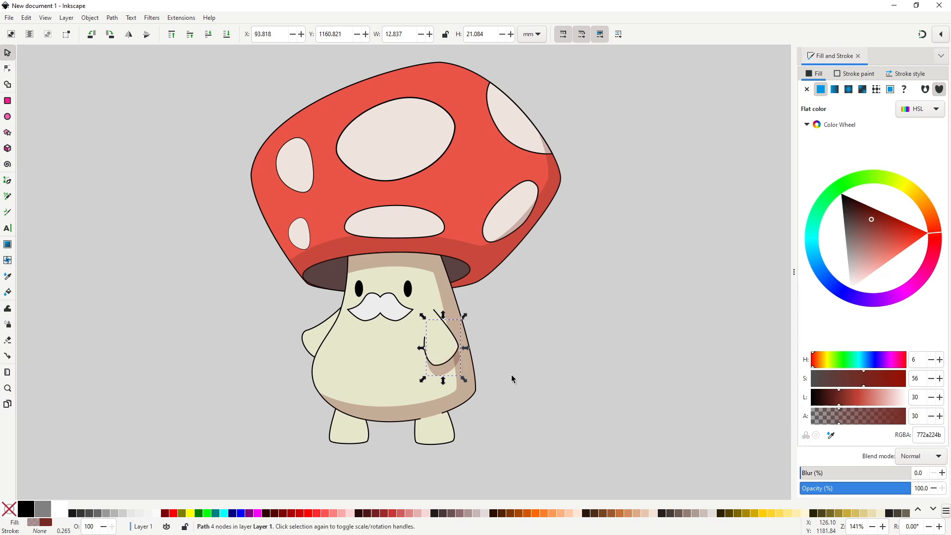
{"action": "left_click", "coordinate": [511, 374]}
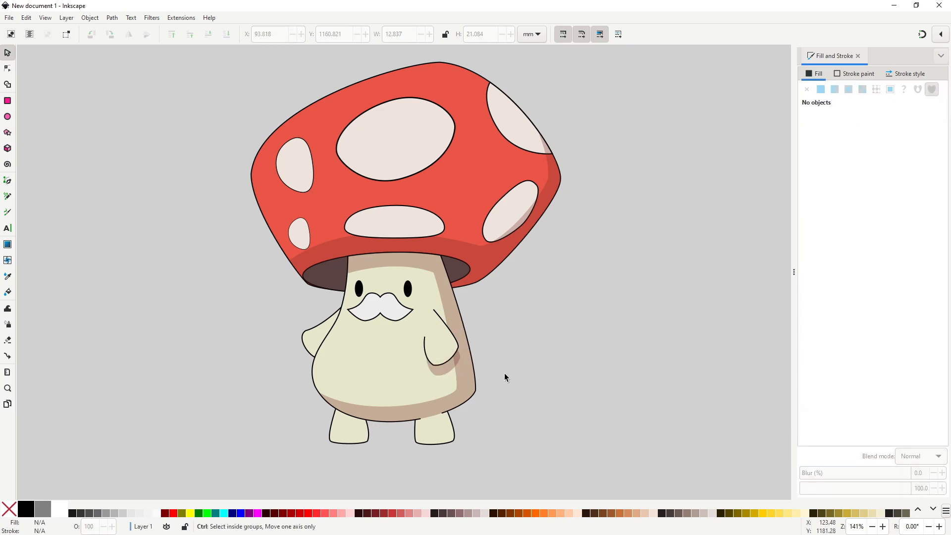
Nudge the arm shadow slightly closer to the arm and unite it with the body shadow.
{"action": "scroll", "coordinate": [506, 373], "scroll_direction": "down", "scroll_amount": 1}
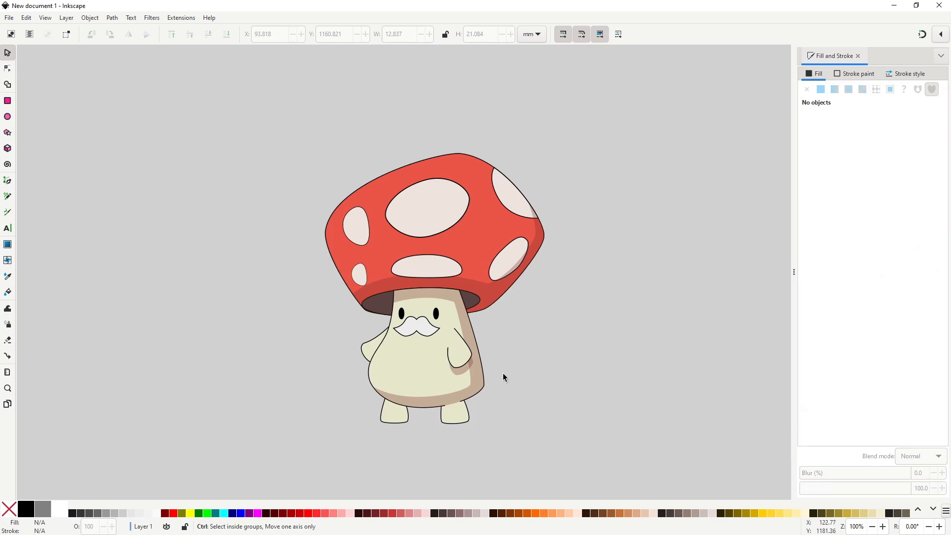
{"action": "scroll", "coordinate": [504, 373], "scroll_direction": "up", "scroll_amount": 2}
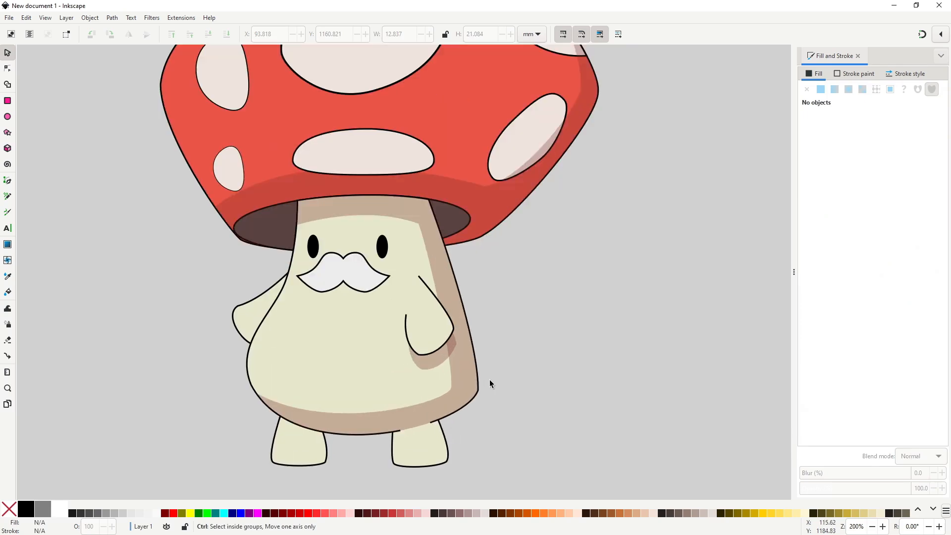
{"action": "left_click", "coordinate": [437, 359]}
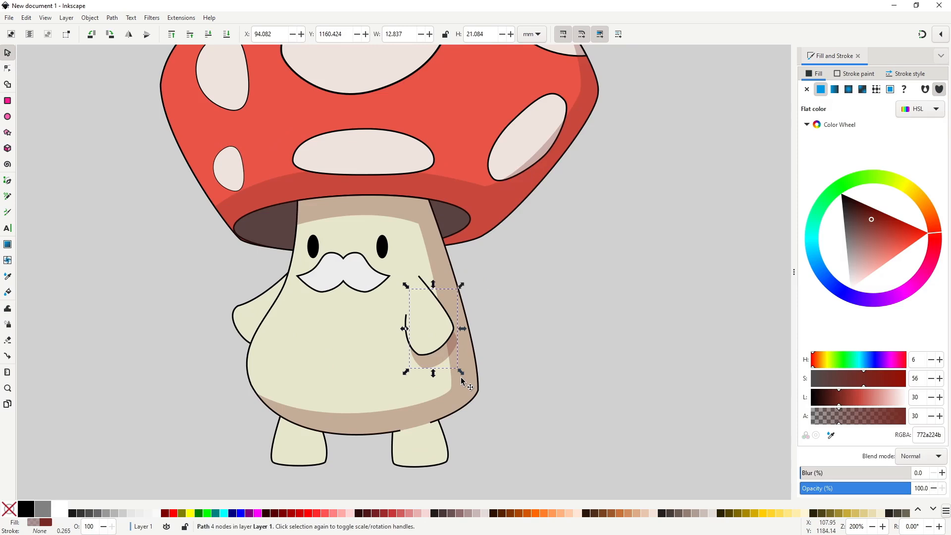
{"action": "left_click", "coordinate": [466, 385], "text": "shift"}
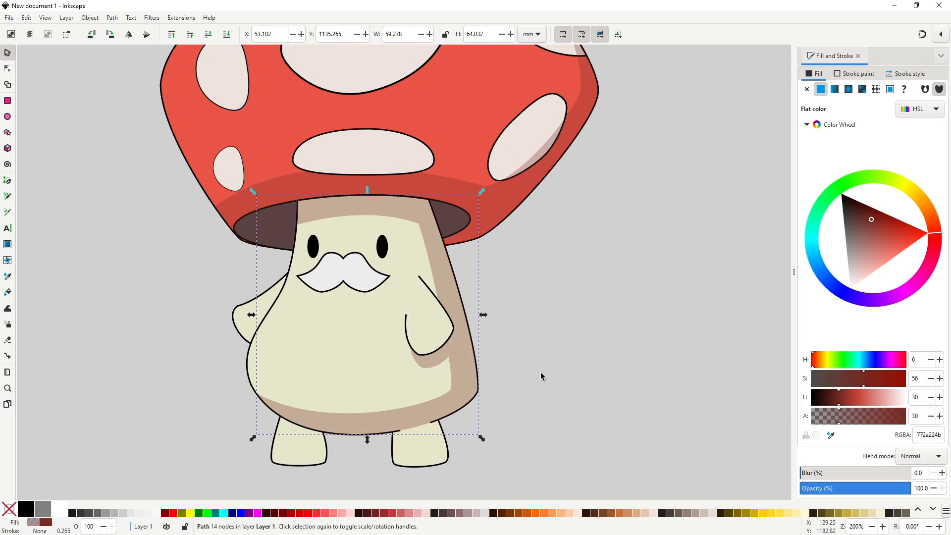
{"action": "left_click", "coordinate": [540, 375]}
{"action": "scroll", "coordinate": [540, 375], "scroll_direction": "down", "scroll_amount": 1, "text": "ctrl"}
{"action": "scroll", "coordinate": [539, 372], "scroll_direction": "down", "scroll_amount": 2, "text": "ctrl"}
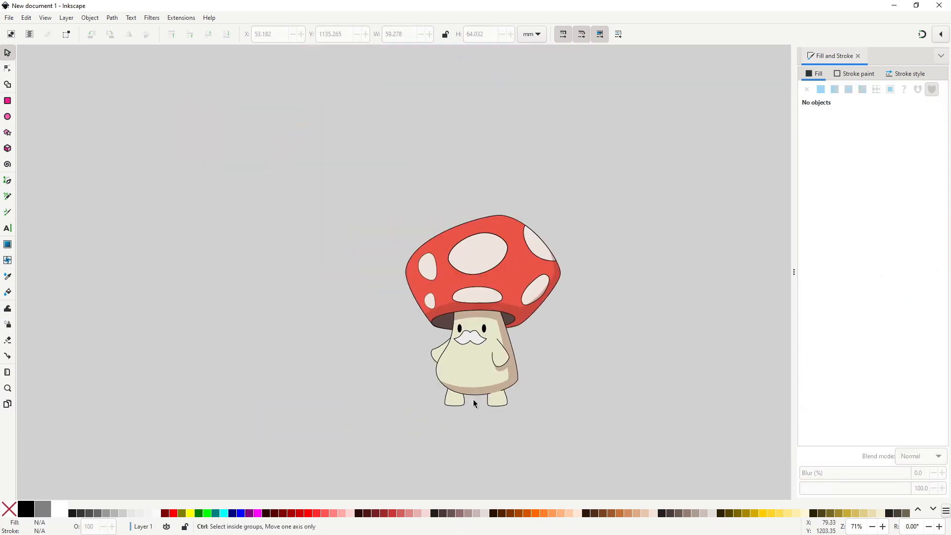
Draw a closed curved Pen shape across the top of the left foot, about 23 mm wide.
{"action": "scroll", "coordinate": [496, 391], "scroll_direction": "up", "scroll_amount": 3, "text": "ctrl"}
{"action": "key", "text": "b"}
{"action": "left_click", "coordinate": [385, 375]}
{"action": "left_click_drag", "start_coordinate": [458, 392], "coordinate": [501, 385]}
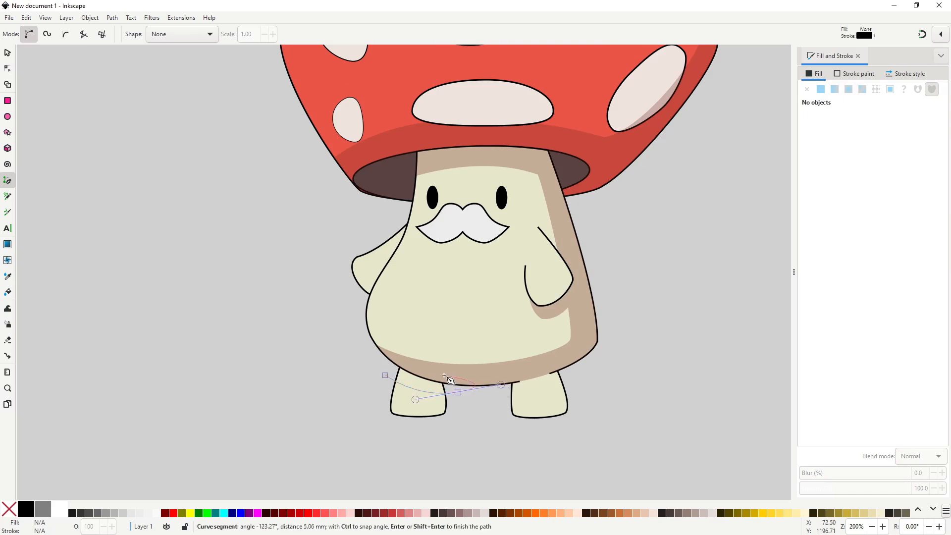
{"action": "left_click_drag", "start_coordinate": [386, 376], "coordinate": [471, 414]}
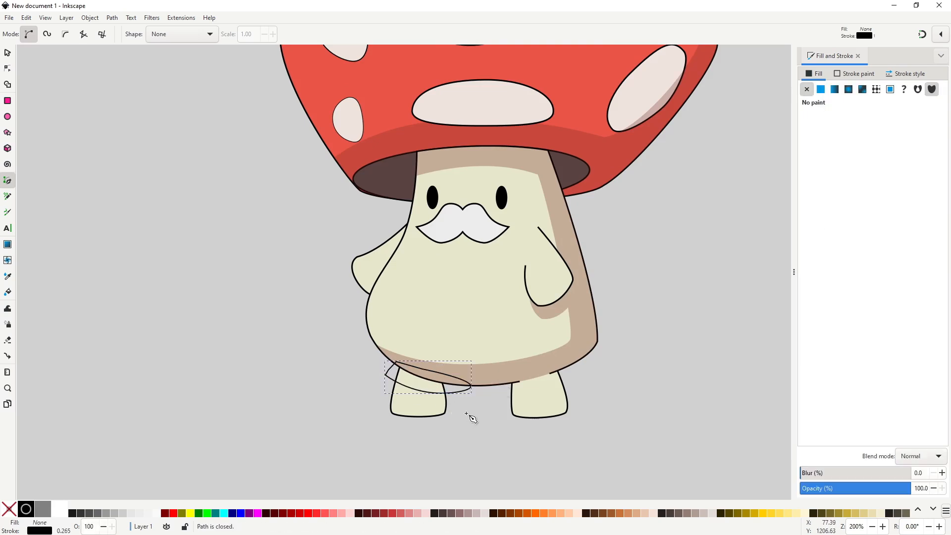
Intersect the drawn shape with a copy of the left foot and give the result the cap shadow's style.
{"action": "key", "text": "s"}
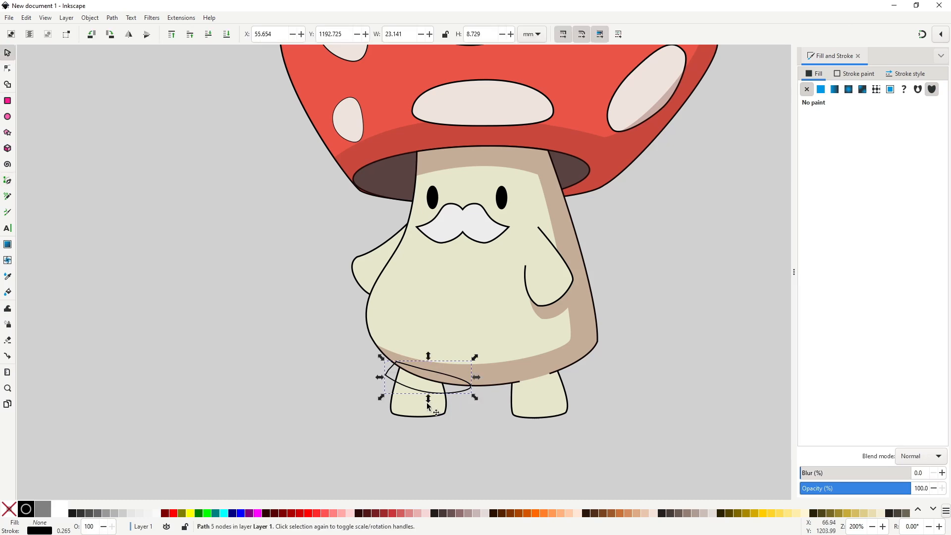
{"action": "left_click", "coordinate": [444, 407]}
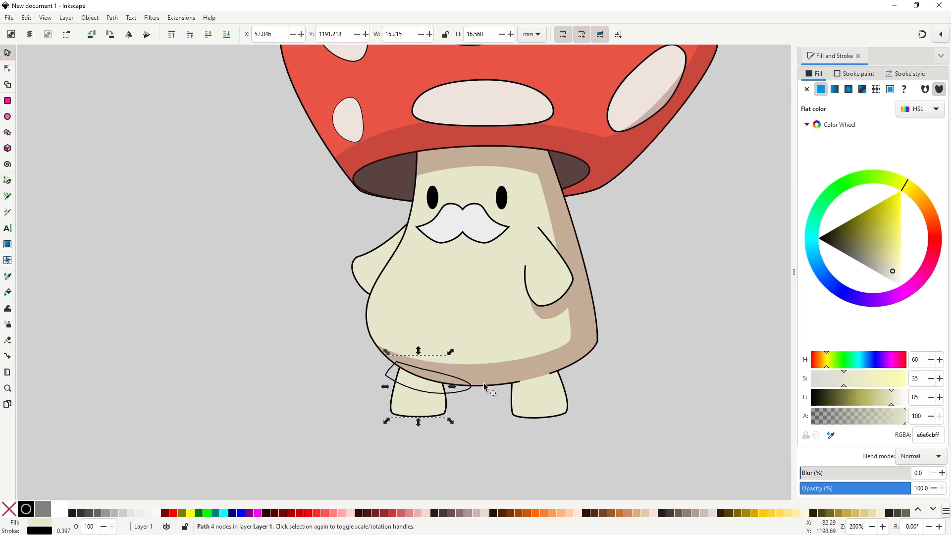
{"action": "left_click", "coordinate": [468, 387], "text": "shift"}
{"action": "key", "text": "ctrl+asterisk"}
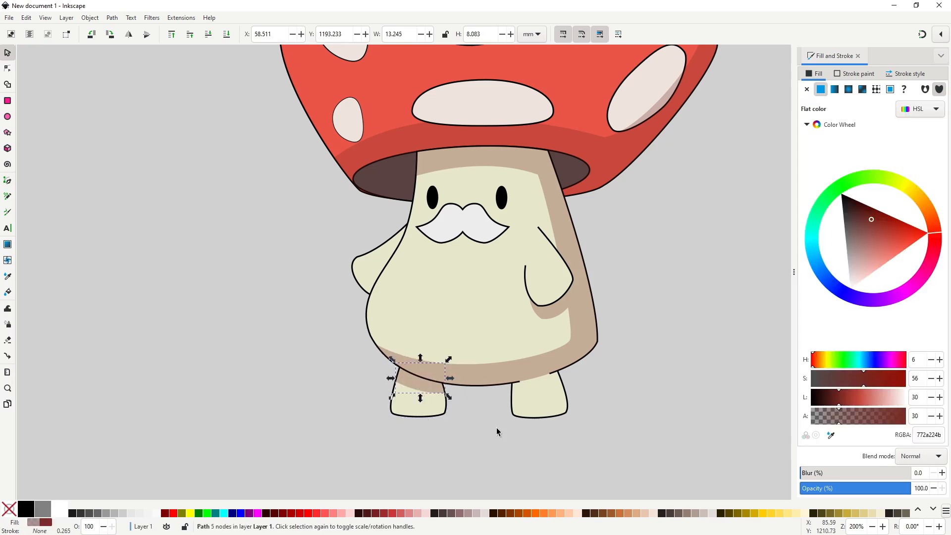
{"action": "key", "text": "Escape"}
Draw a closed curved Pen shape across the top of the right foot, extending past both of its sides.
{"action": "key", "text": "b"}
{"action": "left_click", "coordinate": [503, 395]}
{"action": "left_click_drag", "start_coordinate": [584, 376], "coordinate": [613, 355]}
{"action": "left_click", "coordinate": [503, 396]}
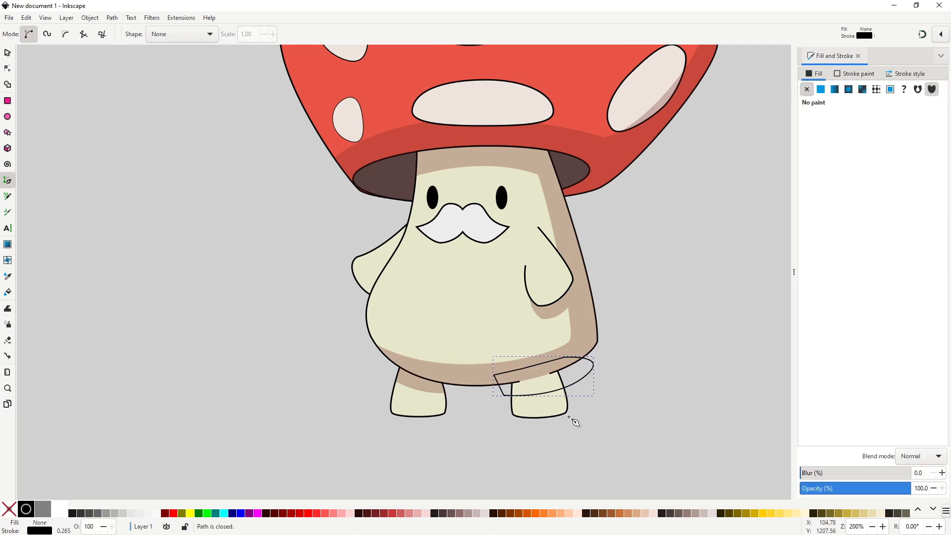
Intersect the drawn shape with a duplicate of the right foot and apply the cap shadow's style to the result.
{"action": "key", "text": "s"}
{"action": "left_click", "coordinate": [558, 406]}
{"action": "key", "text": "ctrl+d"}
{"action": "left_click", "coordinate": [587, 390], "text": "shift"}
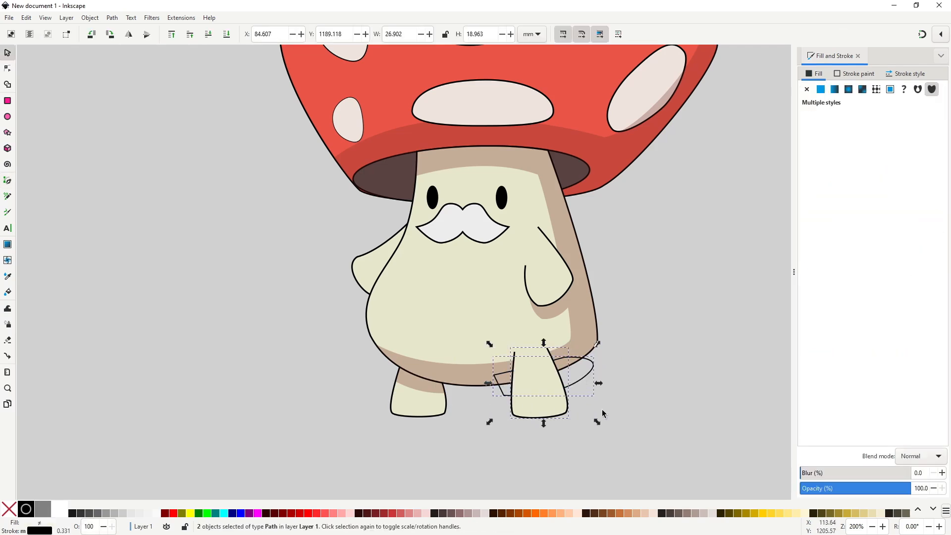
{"action": "key", "text": "ctrl+asterisk"}
{"action": "key", "text": "ctrl+shift+v"}
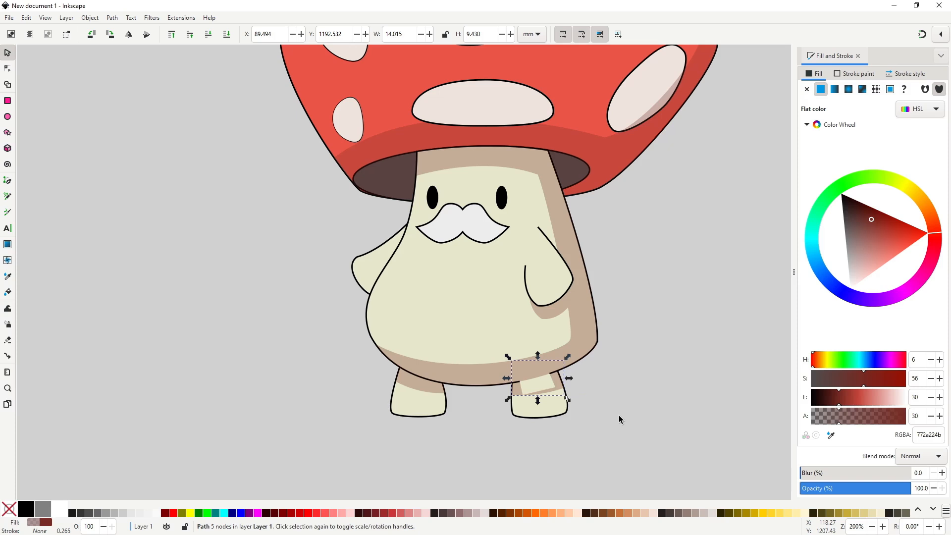
{"action": "left_click", "coordinate": [618, 411]}
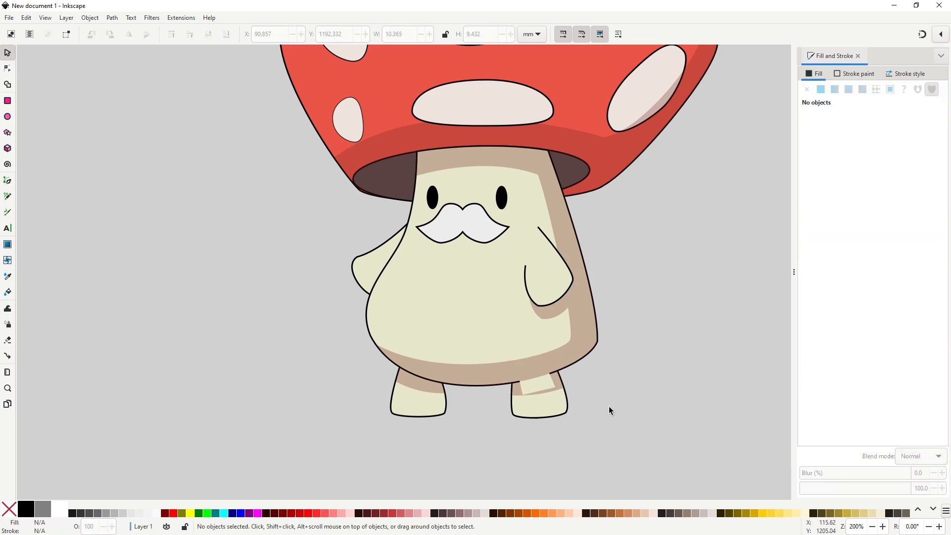
Unite both foot shadows with the body shadow into a single path.
{"action": "left_click", "coordinate": [561, 388]}
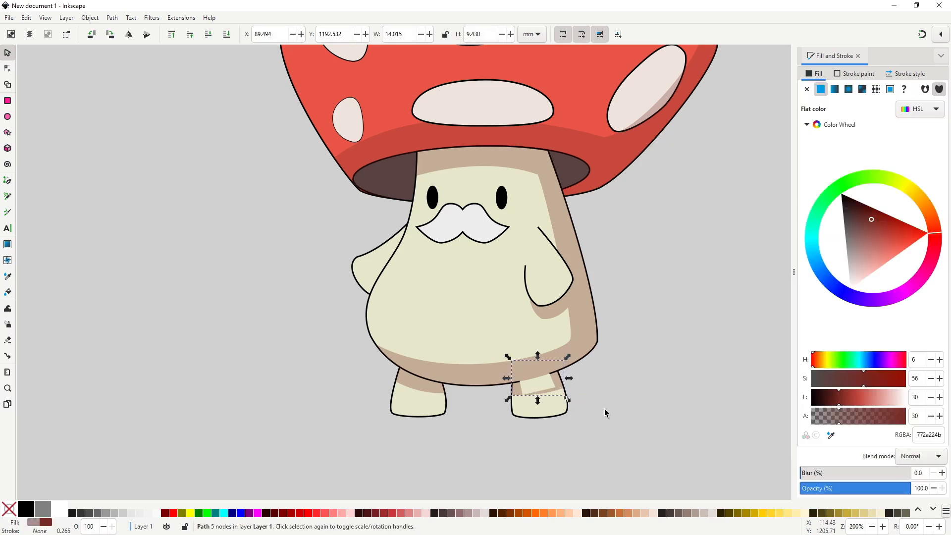
{"action": "left_click", "coordinate": [550, 392], "text": "shift"}
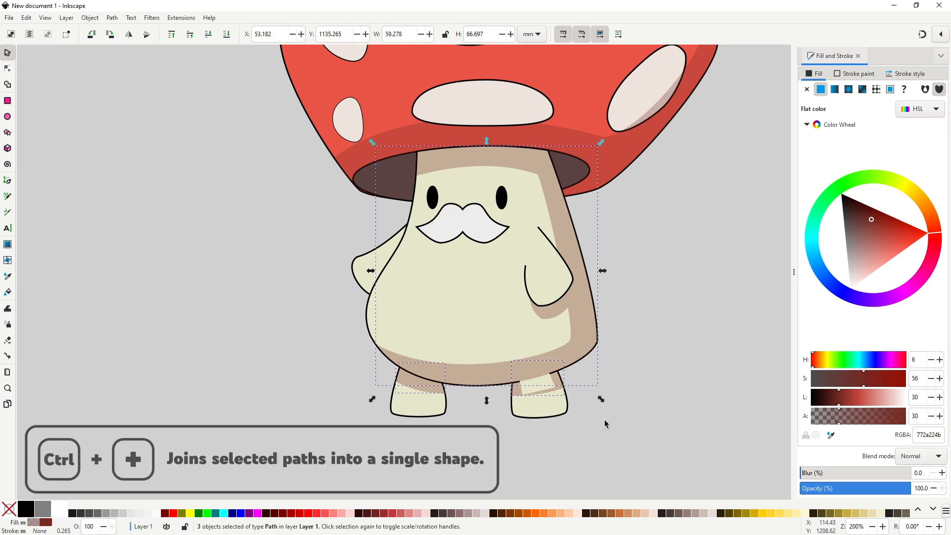
{"action": "key", "text": "ctrl+plus"}
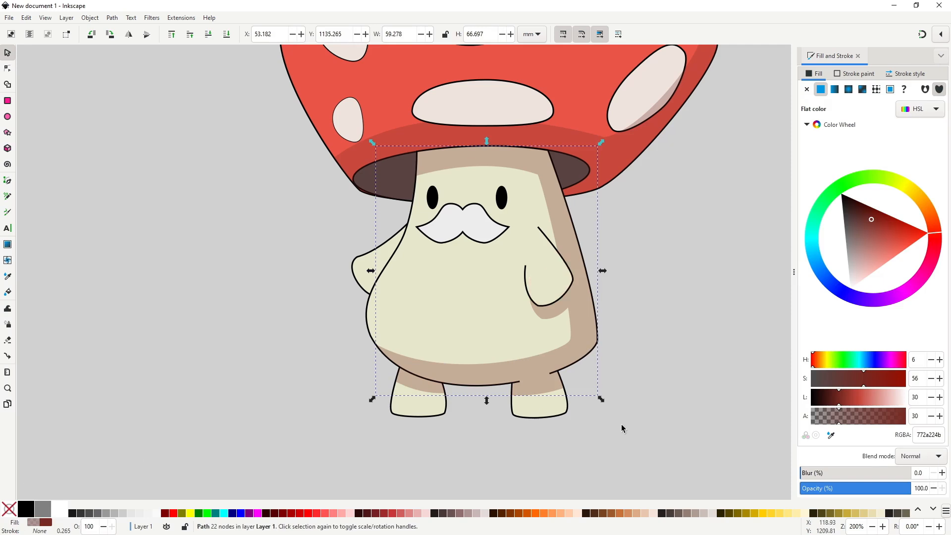
{"action": "left_click", "coordinate": [621, 424]}
Duplicate the mustache, offset the copy about 3 mm downward, and apply the copied shadow style to it.
{"action": "scroll", "coordinate": [621, 425], "scroll_direction": "down", "scroll_amount": 2}
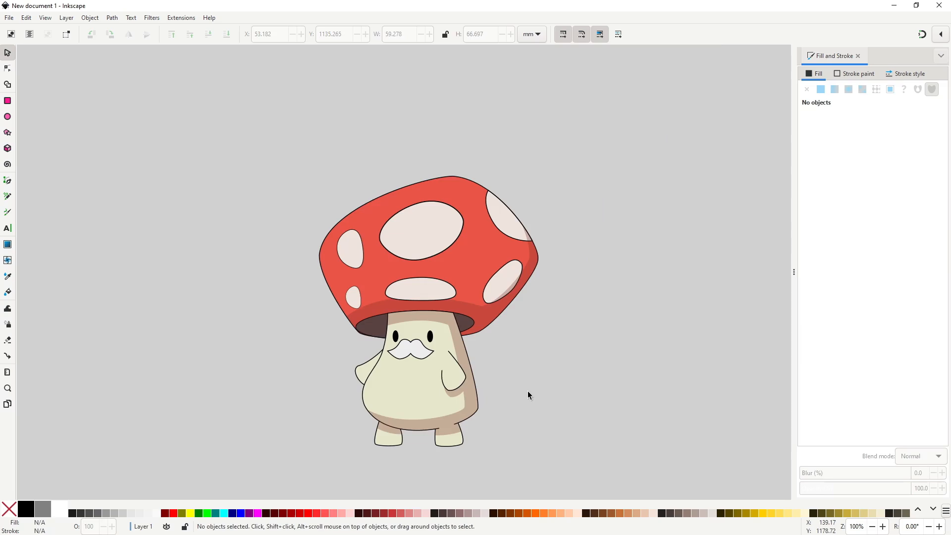
{"action": "left_click", "coordinate": [412, 355]}
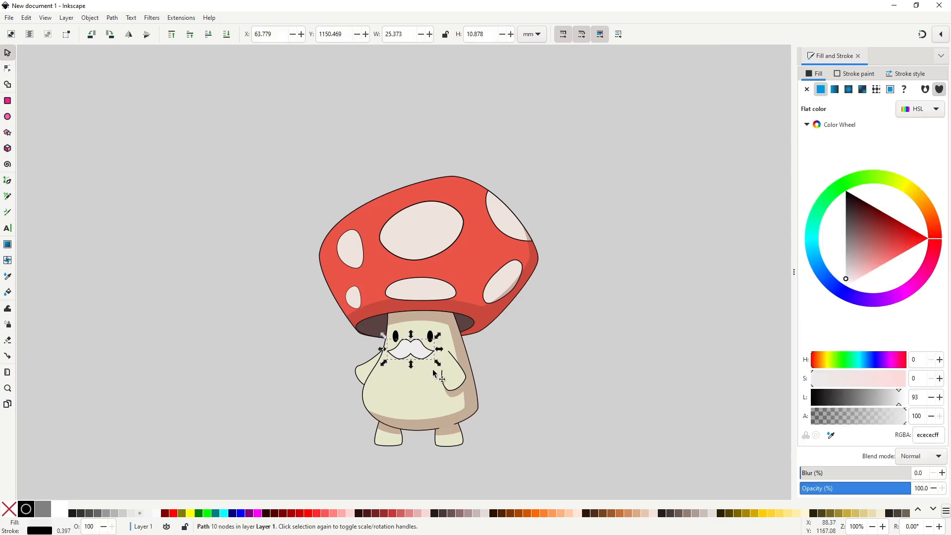
{"action": "scroll", "coordinate": [416, 365], "scroll_direction": "up", "scroll_amount": 3}
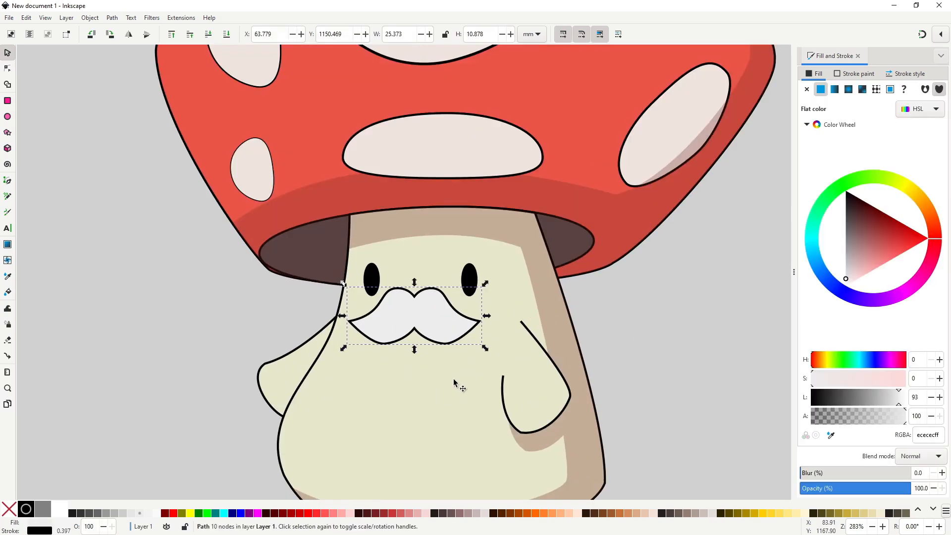
{"action": "key", "text": "ctrl+d"}
{"action": "left_click_drag", "start_coordinate": [435, 313], "coordinate": [440, 342]}
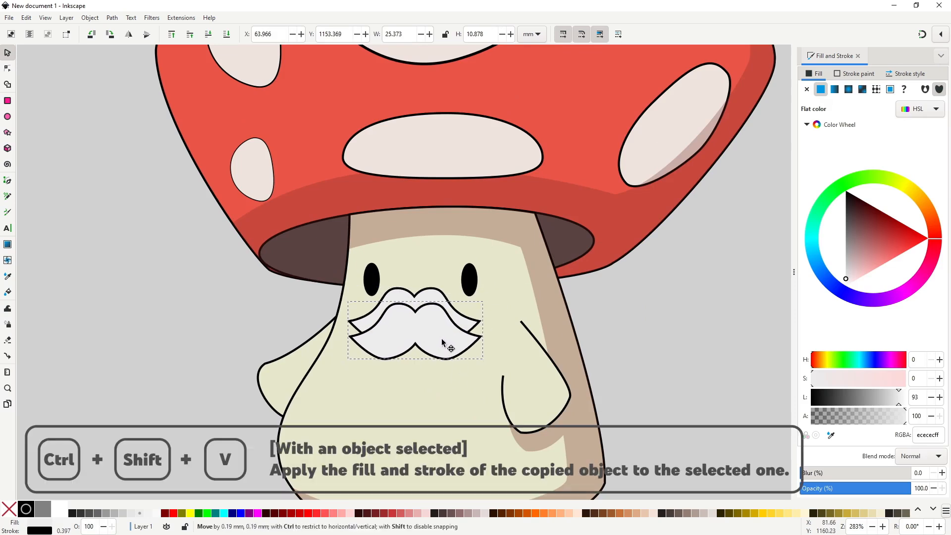
{"action": "key", "text": "ctrl+shift+v"}
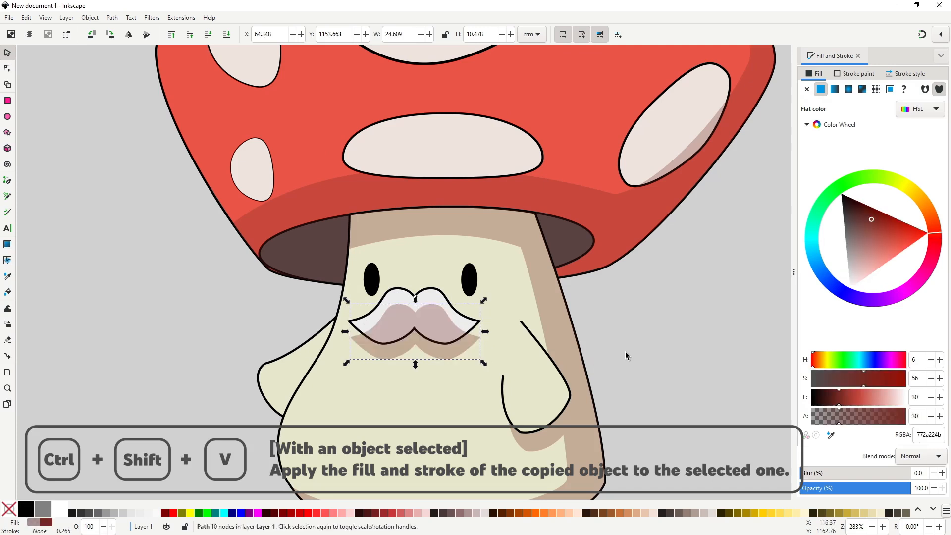
Lower the mustache's shadow so it sits beneath the mustache, and deselect it.
{"action": "key", "text": "Page_Down"}
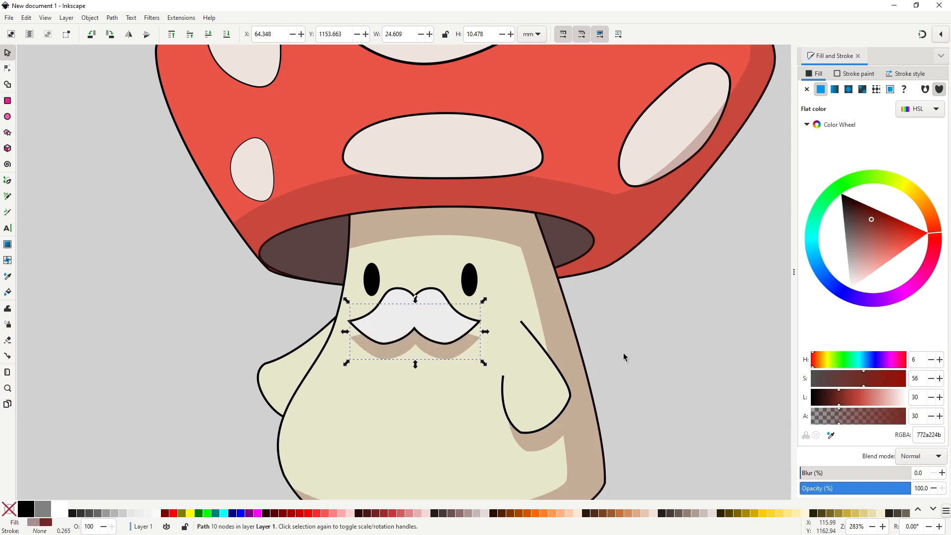
{"action": "left_click", "coordinate": [623, 353]}
{"action": "key", "text": "1"}
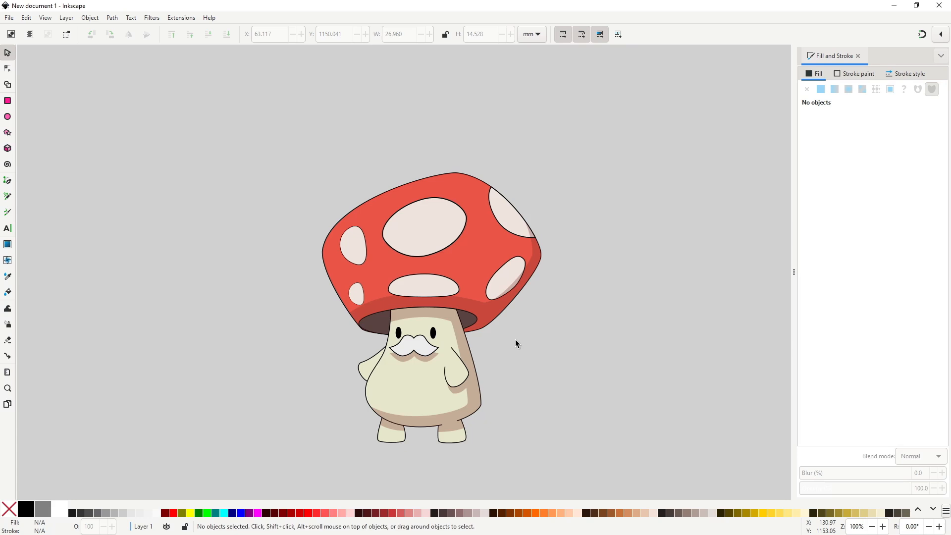
Change the stroke colour of all six white cap spots to brown 846047ff.
{"action": "left_click", "coordinate": [450, 292]}
{"action": "left_click", "coordinate": [495, 290], "text": "shift"}
{"action": "left_click", "coordinate": [513, 233], "text": "shift"}
{"action": "left_click", "coordinate": [440, 241], "text": "shift"}
{"action": "left_click", "coordinate": [365, 247], "text": "shift"}
{"action": "left_click", "coordinate": [359, 293], "text": "shift"}
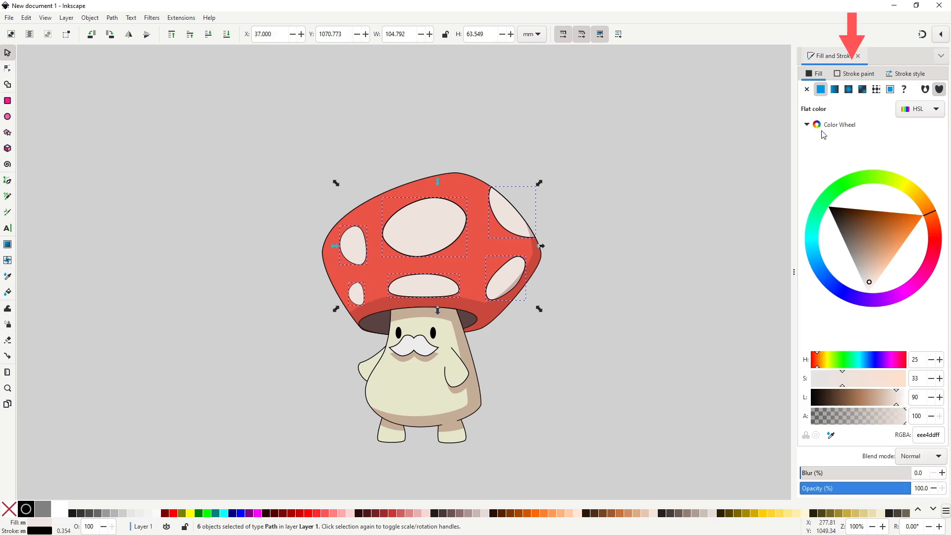
{"action": "left_click", "coordinate": [854, 74]}
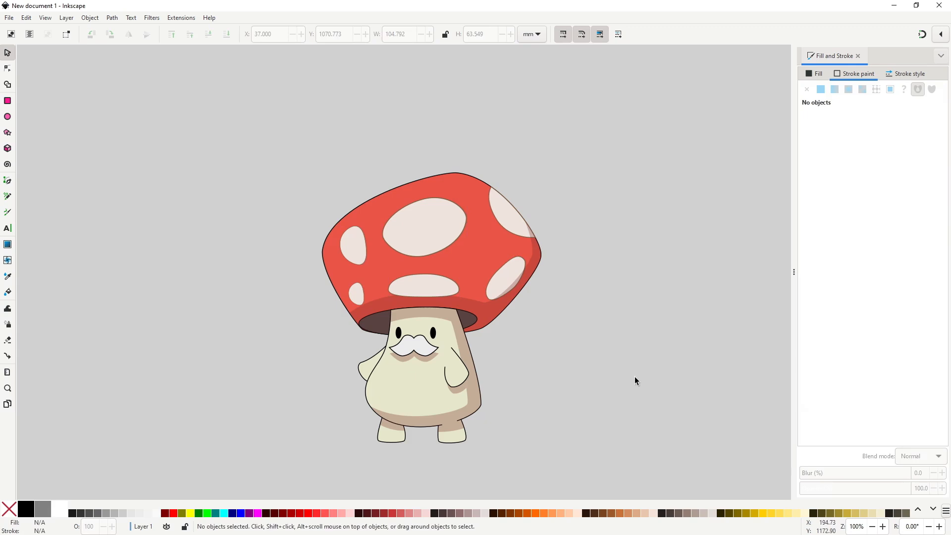
Draw a flat ellipse about 77 mm wide and 7 mm high across the bottom of both feet as a ground shadow.
{"action": "left_click_drag", "start_coordinate": [597, 382], "coordinate": [562, 365]}
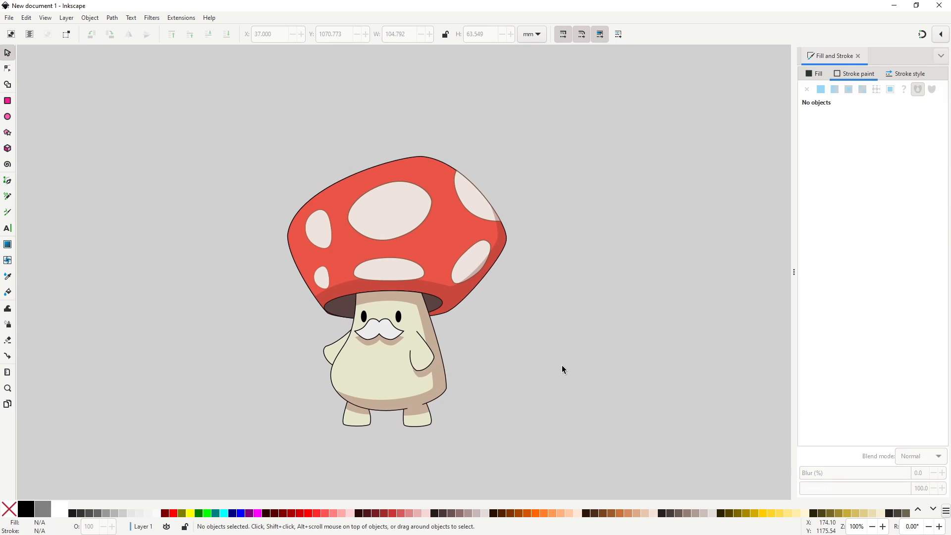
{"action": "left_click", "coordinate": [8, 117]}
{"action": "left_click_drag", "start_coordinate": [319, 420], "coordinate": [464, 436]}
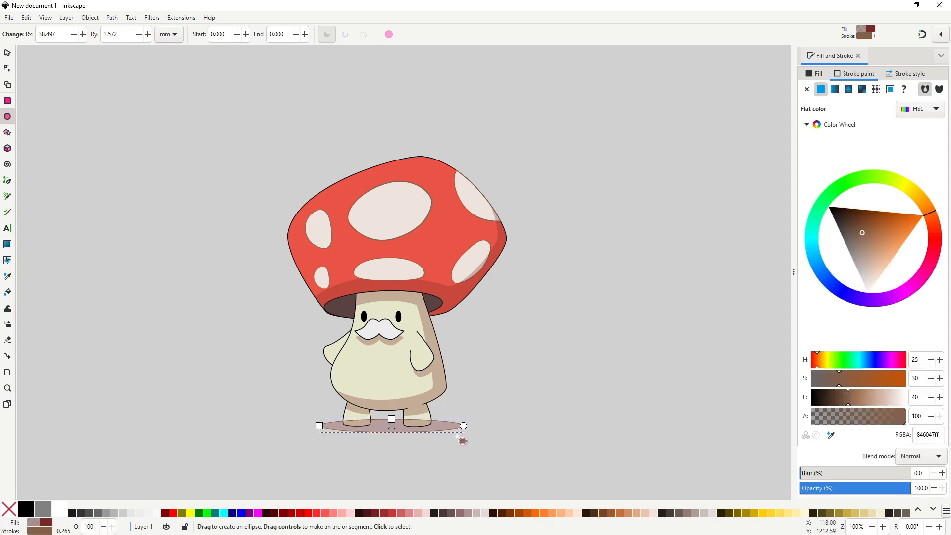
{"action": "key", "text": "s"}
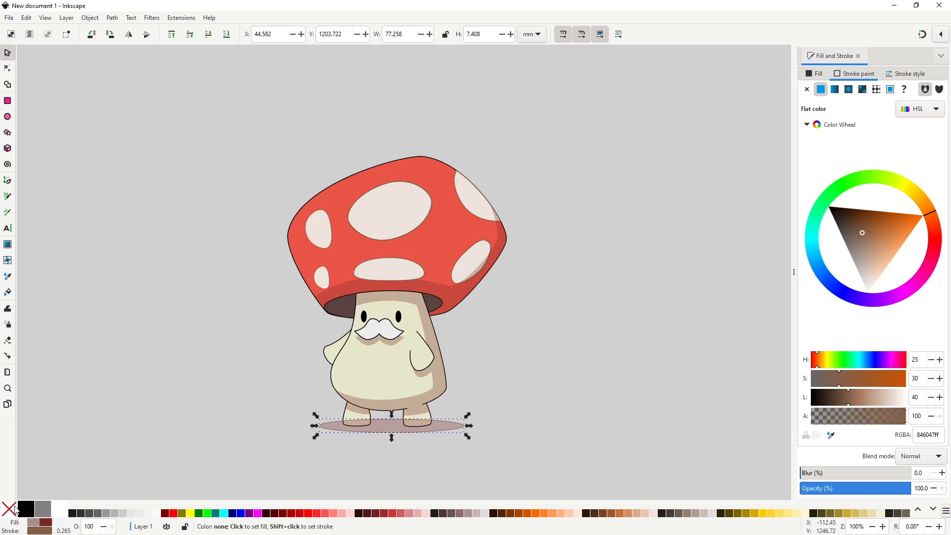
Remove the ground shadow ellipse's stroke and shift it slightly to the left behind the feet.
{"action": "left_click", "coordinate": [9, 509], "text": "shift"}
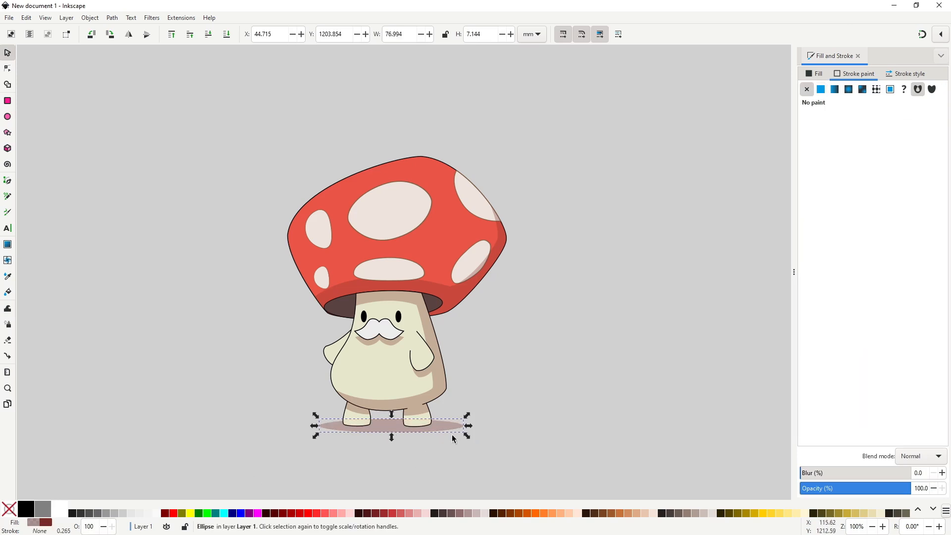
{"action": "key", "text": "Escape"}
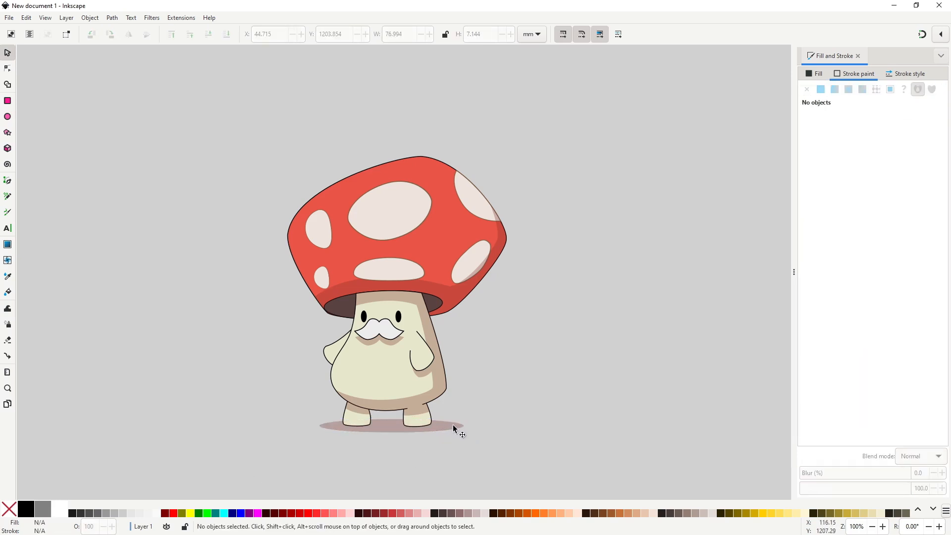
{"action": "left_click_drag", "start_coordinate": [452, 425], "coordinate": [450, 430]}
{"action": "left_click", "coordinate": [526, 432]}
Unite a duplicate of the whole character, excluding the ground shadow and mustache shadow, into one silhouette and send it to the very back.
{"action": "key", "text": "ctrl"}
{"action": "mouse_move", "coordinate": [254, 90]}
{"action": "left_mouse_down"}
{"action": "mouse_move", "coordinate": [313, 184]}
{"action": "mouse_move", "coordinate": [544, 453]}
{"action": "left_mouse_up"}
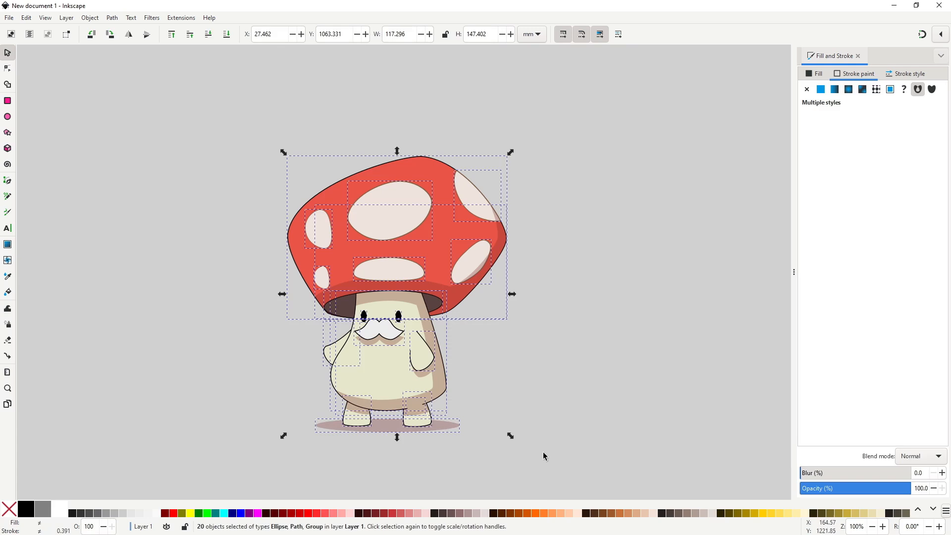
{"action": "left_click", "coordinate": [448, 426], "text": "shift"}
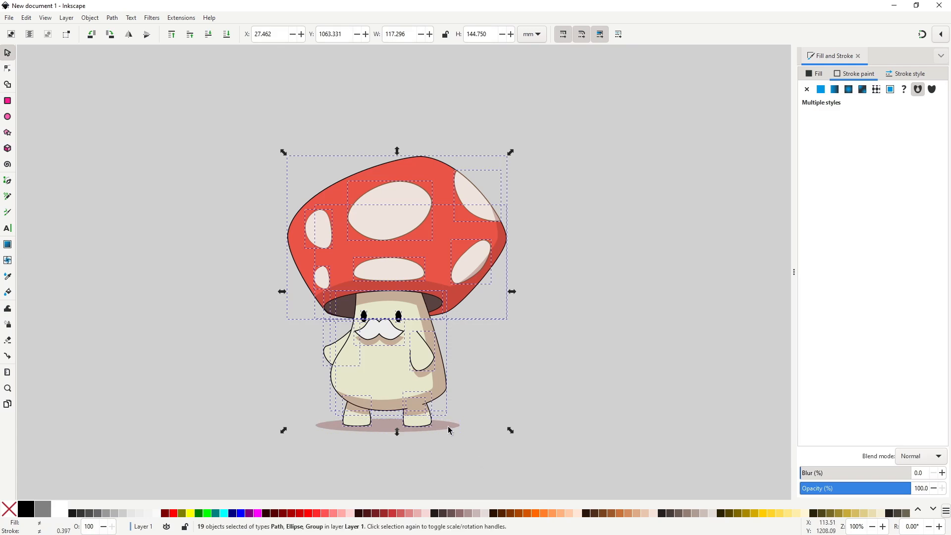
{"action": "left_click", "coordinate": [388, 341], "text": "shift"}
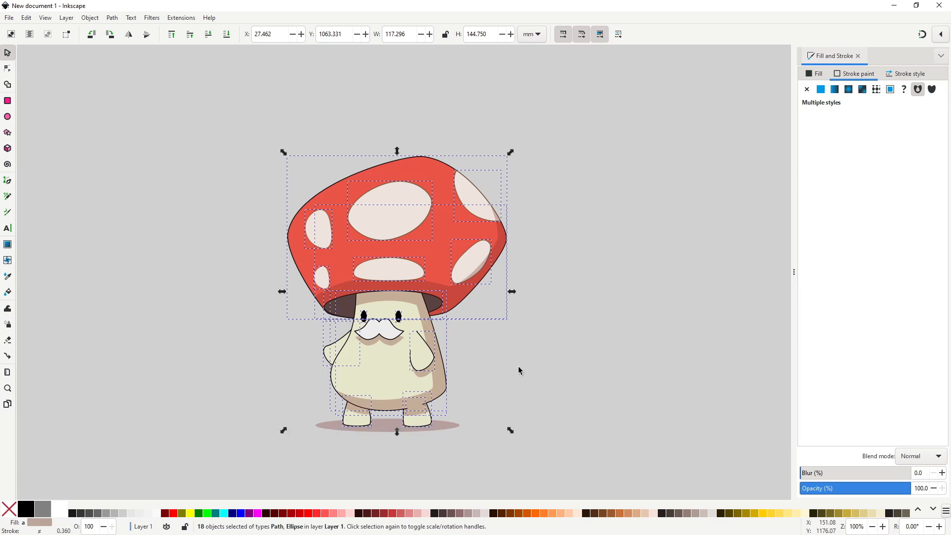
{"action": "key", "text": "ctrl+plus"}
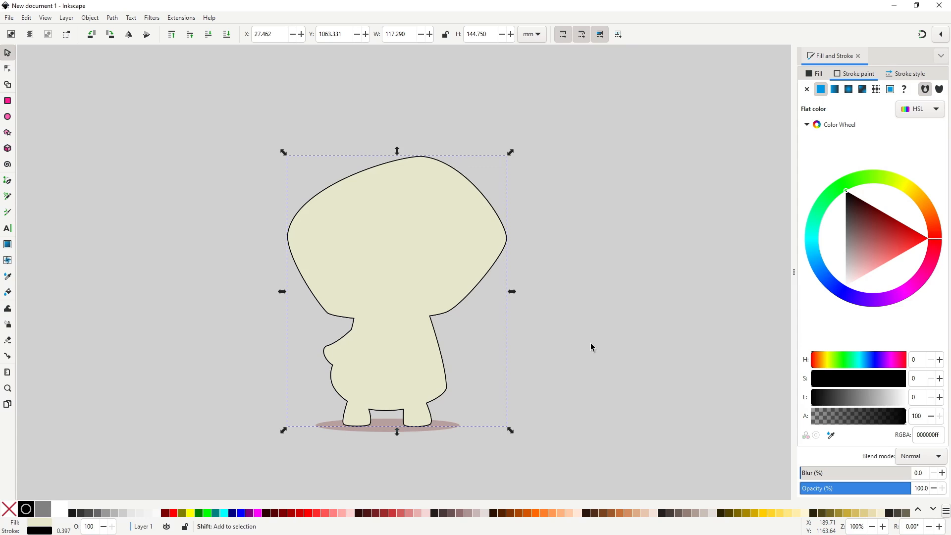
{"action": "key", "text": "End"}
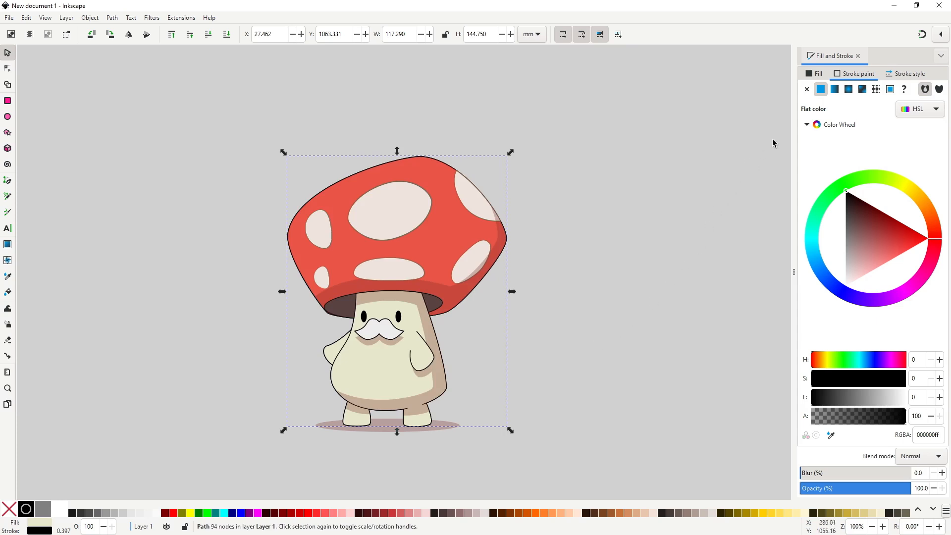
Try stroke widths of 5 px and 10 px on the silhouette behind the character, settle on 15 px, and deselect it.
{"action": "left_click", "coordinate": [902, 76]}
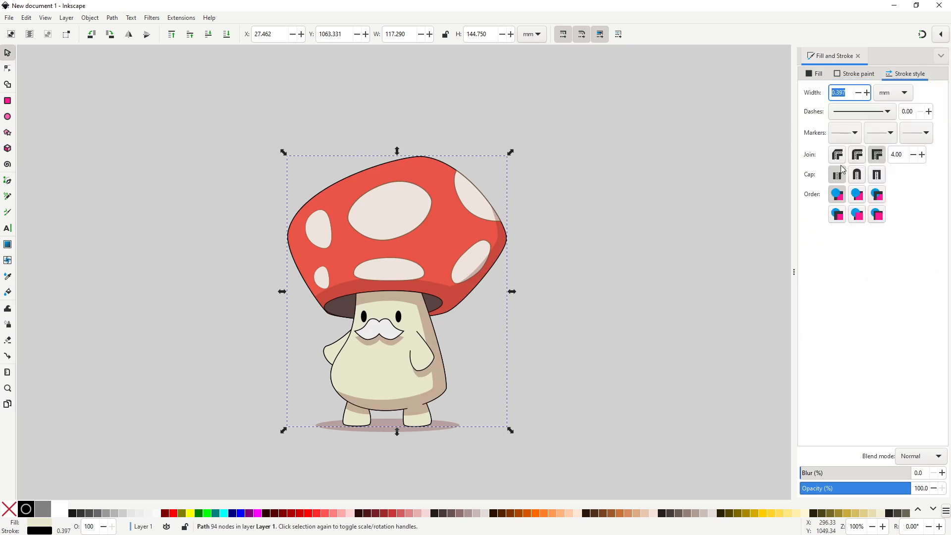
{"action": "left_click", "coordinate": [889, 97]}
{"action": "left_click", "coordinate": [890, 115]}
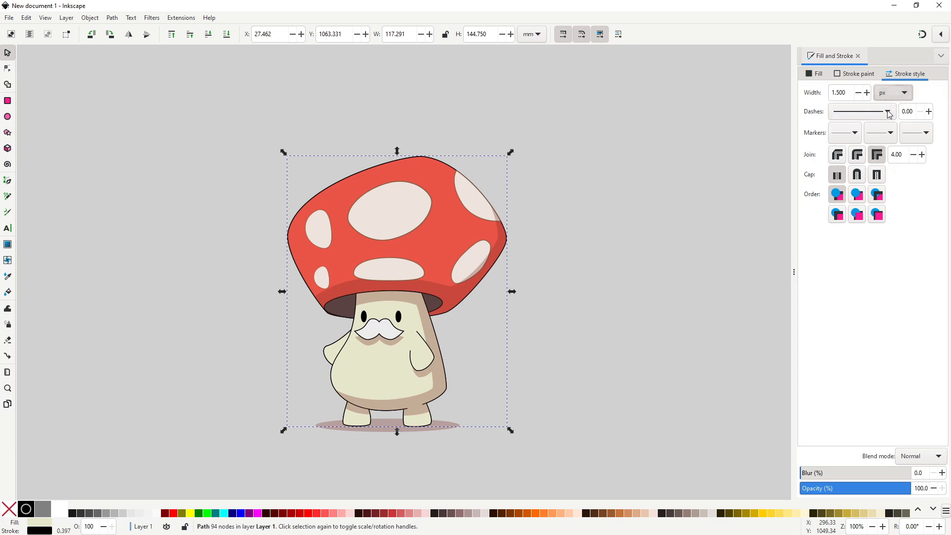
{"action": "left_click_drag", "start_coordinate": [847, 92], "coordinate": [831, 93]}
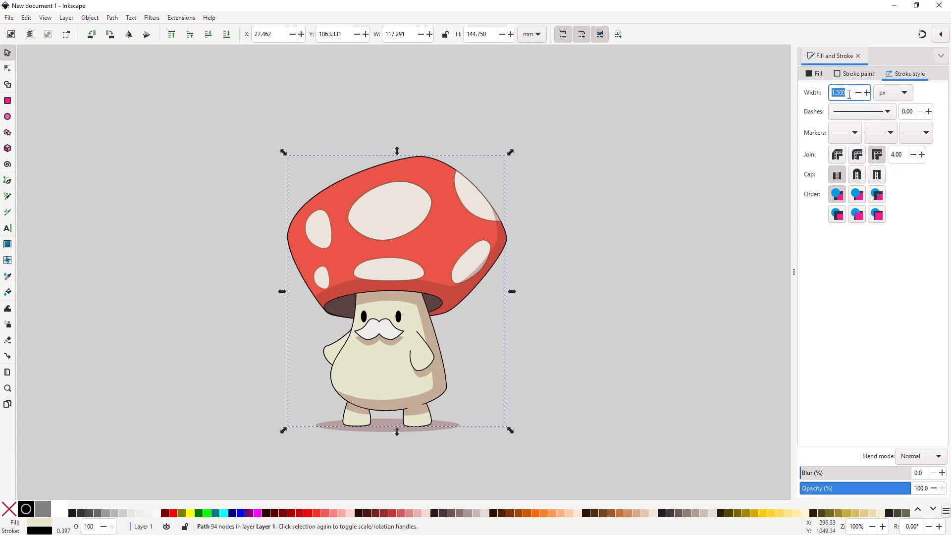
{"action": "type", "text": "5"}
{"action": "key", "text": "Return"}
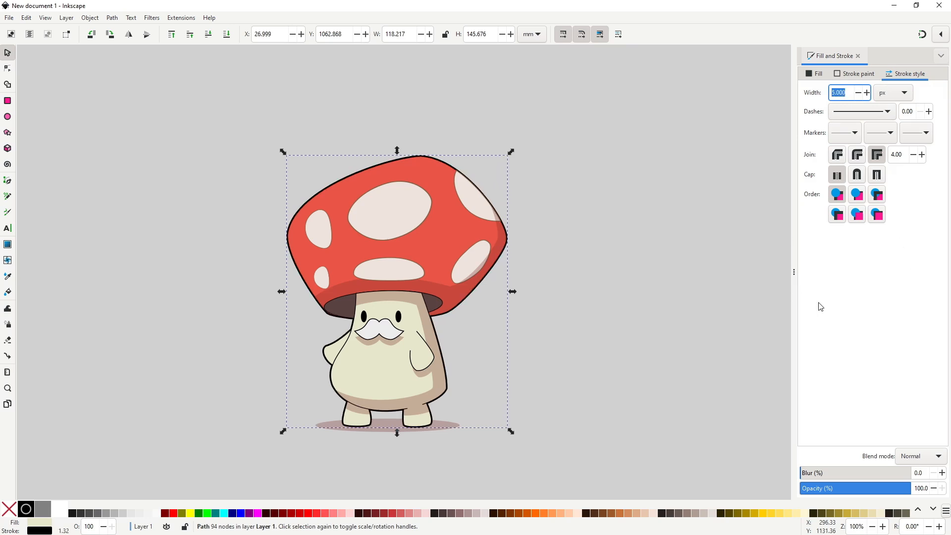
{"action": "type", "text": "10"}
{"action": "key", "text": "Return"}
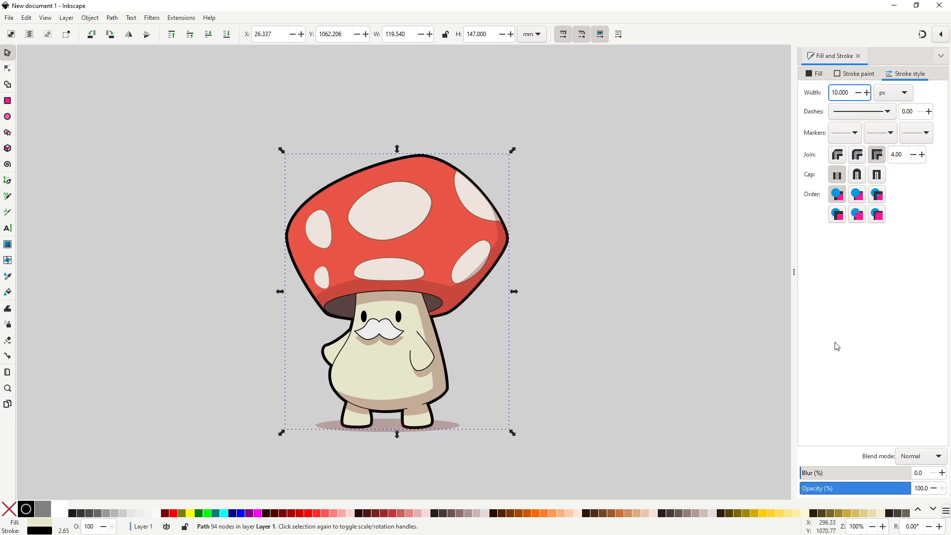
{"action": "left_click_drag", "start_coordinate": [848, 92], "coordinate": [831, 93]}
{"action": "type", "text": "15"}
{"action": "key", "text": "Return"}
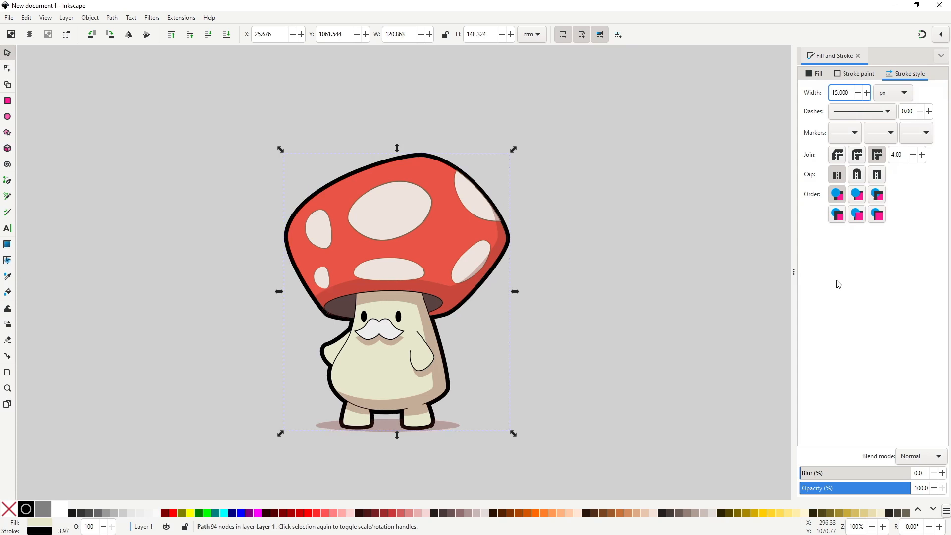
{"action": "left_click", "coordinate": [547, 327]}
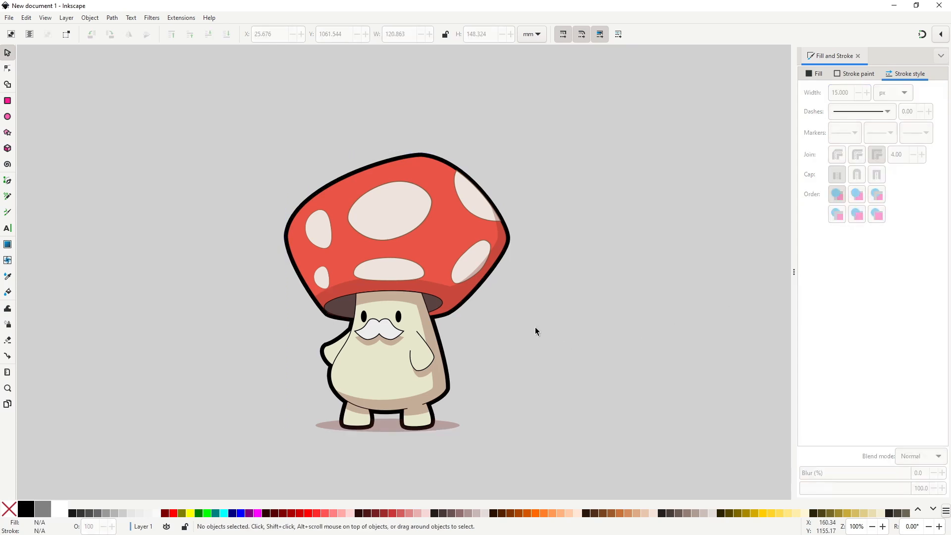